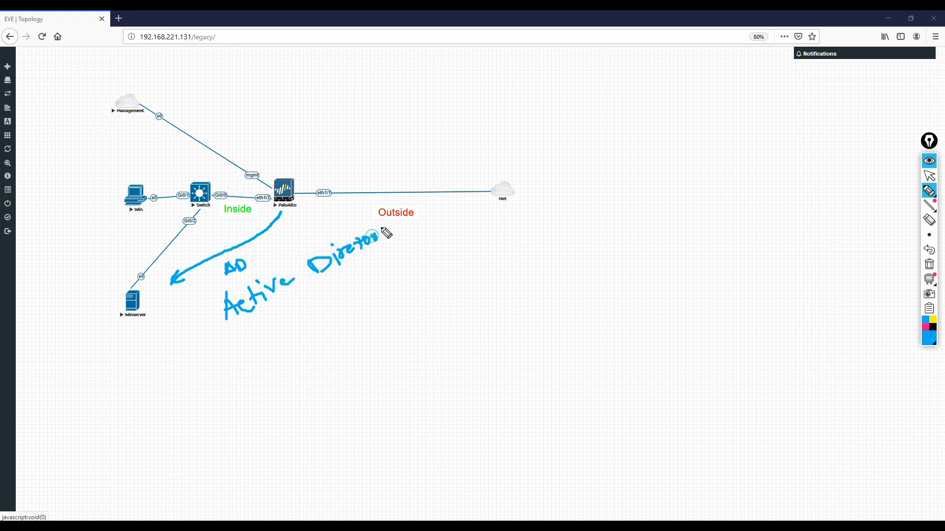
Add "Users" beneath "Active Directory", circle the PaloAlto firewall with an arrow to "user information", and clear all the ink.
mouse_move(306, 293)
mouse_down()
mouse_move(333, 326)
mouse_move(369, 310)
mouse_move(365, 294)
mouse_up()
mouse_move(291, 170)
mouse_down()
mouse_move(278, 172)
mouse_move(273, 205)
mouse_move(312, 205)
mouse_move(289, 171)
mouse_up()
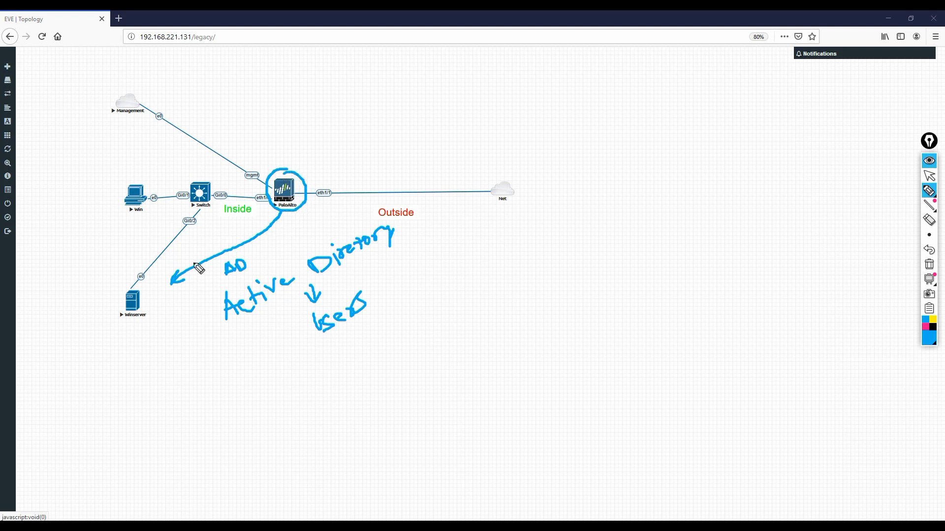
mouse_move(299, 178)
mouse_down()
mouse_move(386, 121)
mouse_move(430, 74)
mouse_move(443, 85)
mouse_move(519, 73)
mouse_up()
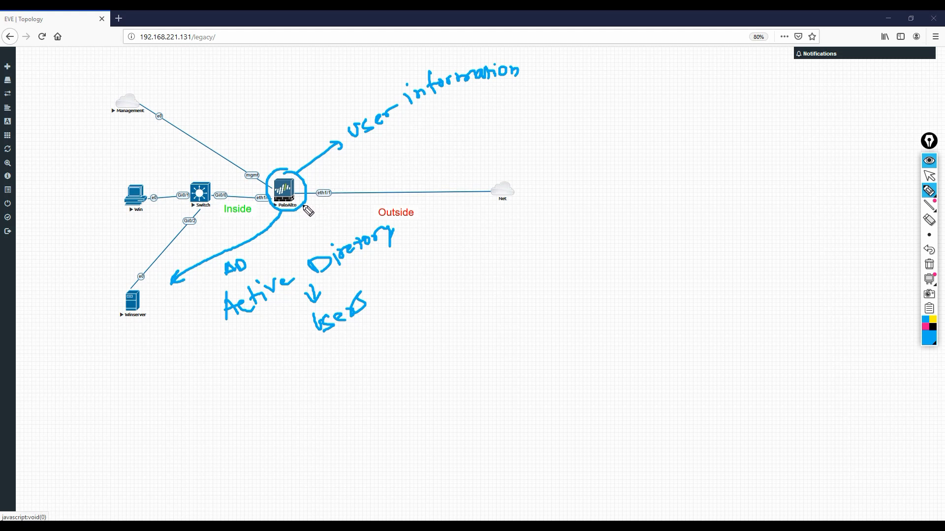
mouse_move(301, 199)
mouse_down()
mouse_move(317, 229)
mouse_move(329, 224)
mouse_up()
key(ctrl+shift+c)
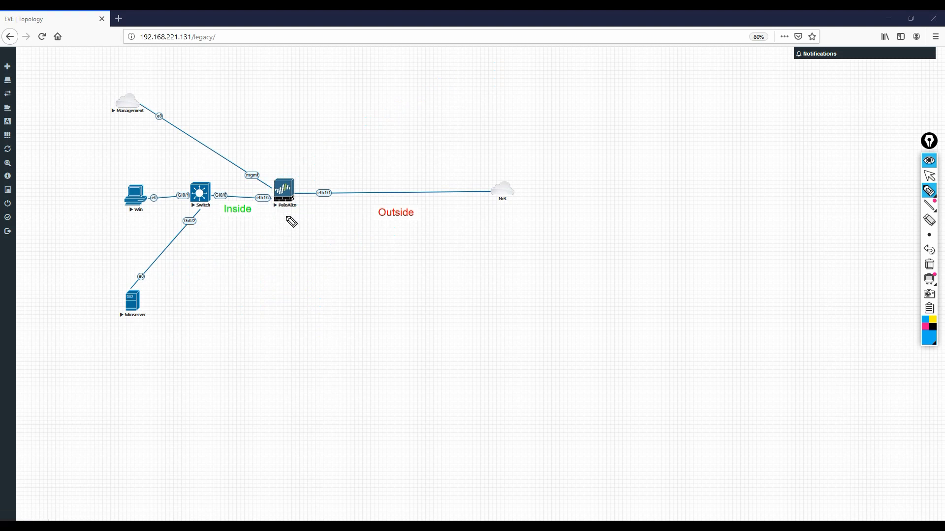
Draw an arrow labelled "AD" from PaloAlto towards Winserver and sketch a second computer linked to the Switch.
drag(283, 212, 180, 294)
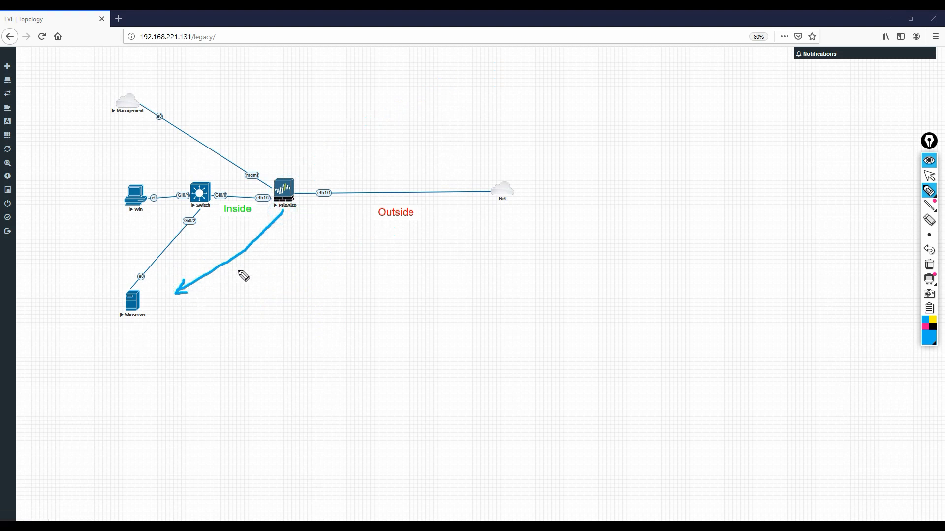
mouse_move(235, 276)
mouse_down()
mouse_move(255, 279)
mouse_move(237, 283)
mouse_move(232, 274)
mouse_move(228, 287)
mouse_up()
mouse_move(197, 186)
mouse_down()
mouse_move(161, 147)
mouse_move(160, 173)
mouse_move(147, 163)
mouse_up()
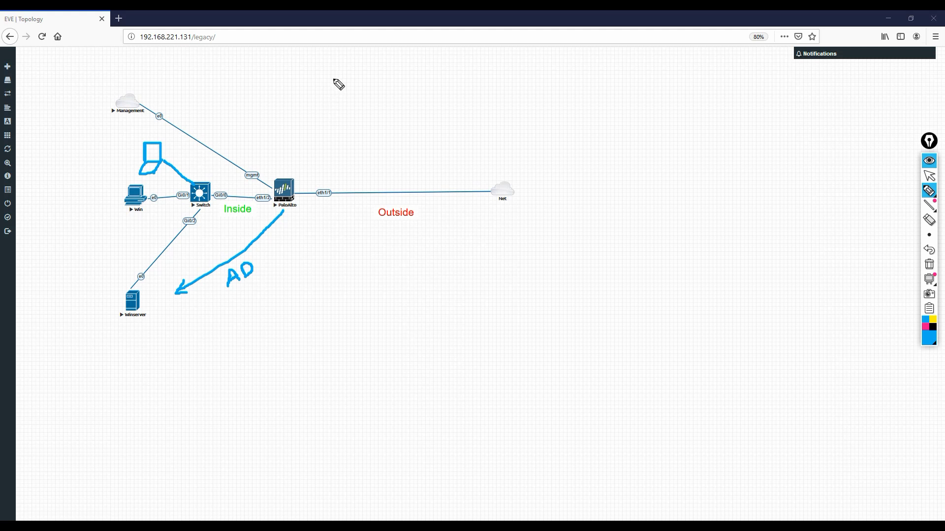
Write "SIP" and "DIP" above the topology and label the sketched computer "fin" with subnet 10.1.2.0/24.
mouse_move(328, 90)
mouse_down()
mouse_move(332, 79)
mouse_move(339, 88)
mouse_move(331, 85)
mouse_move(330, 100)
mouse_move(350, 97)
mouse_move(364, 80)
mouse_move(364, 88)
mouse_up()
mouse_move(438, 70)
mouse_down()
mouse_move(442, 88)
mouse_move(445, 74)
mouse_move(482, 88)
mouse_up()
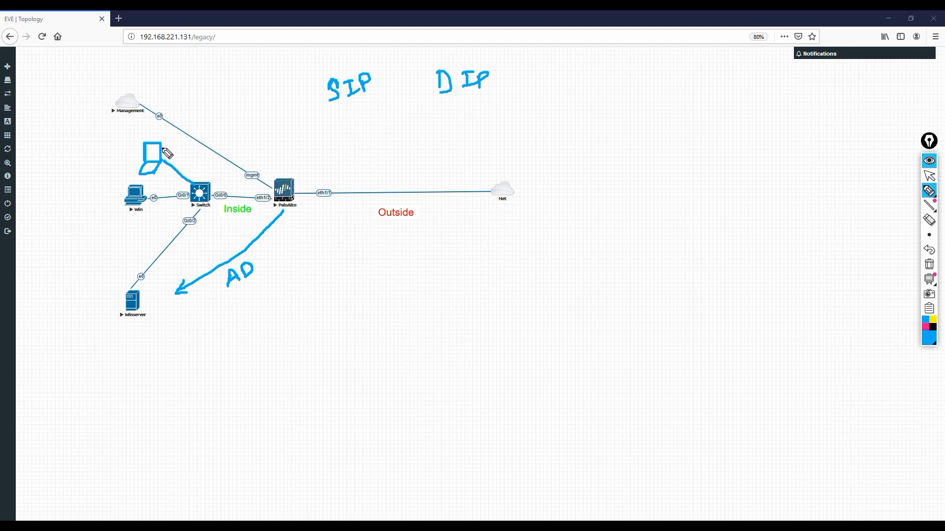
mouse_move(159, 148)
mouse_down()
mouse_move(202, 121)
mouse_move(211, 101)
mouse_up()
mouse_move(202, 114)
mouse_down()
mouse_move(227, 115)
mouse_move(207, 142)
mouse_move(216, 127)
mouse_move(250, 129)
mouse_move(256, 115)
mouse_move(263, 126)
mouse_move(292, 120)
mouse_up()
click(236, 129)
drag(289, 111, 288, 126)
Draw a line from the Win computer and label it with the subnet 10.1.1.0/24.
drag(134, 200, 99, 219)
mouse_move(47, 240)
mouse_down()
mouse_move(47, 257)
mouse_move(56, 238)
mouse_move(68, 252)
mouse_move(91, 232)
mouse_move(98, 246)
mouse_move(126, 232)
mouse_move(122, 241)
mouse_up()
click(63, 246)
click(73, 243)
click(85, 243)
Draw an arrow from "fin" to the word "facebook" and a line ending in a cross from the Win computer.
drag(229, 99, 273, 62)
mouse_move(263, 71)
mouse_down()
mouse_move(278, 79)
mouse_move(308, 59)
mouse_move(348, 72)
mouse_up()
click(283, 64)
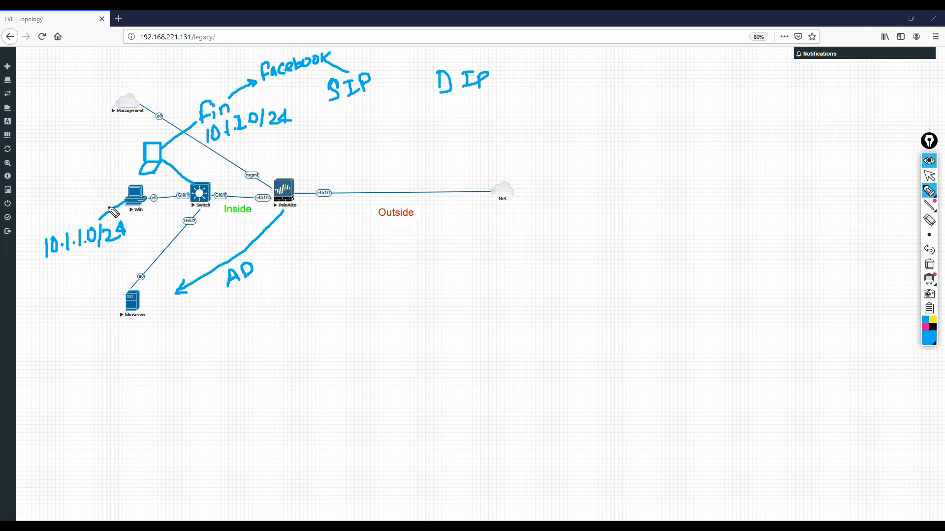
mouse_move(127, 201)
mouse_down()
mouse_move(65, 193)
mouse_move(76, 203)
mouse_up()
drag(73, 191, 59, 205)
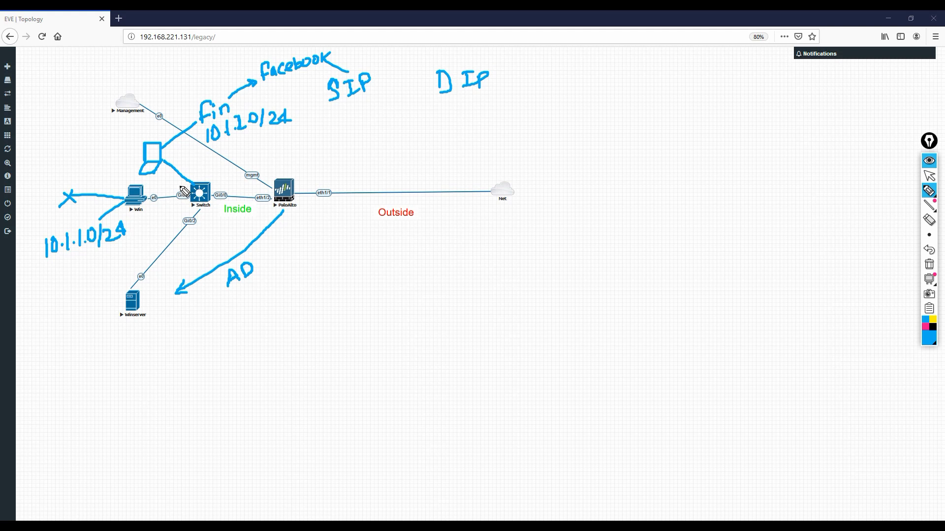
Draw an arrow from the "fin" subnet to the Win computer and circle PaloAlto with the note "user info".
mouse_move(241, 139)
mouse_down()
mouse_move(154, 208)
mouse_move(164, 207)
mouse_up()
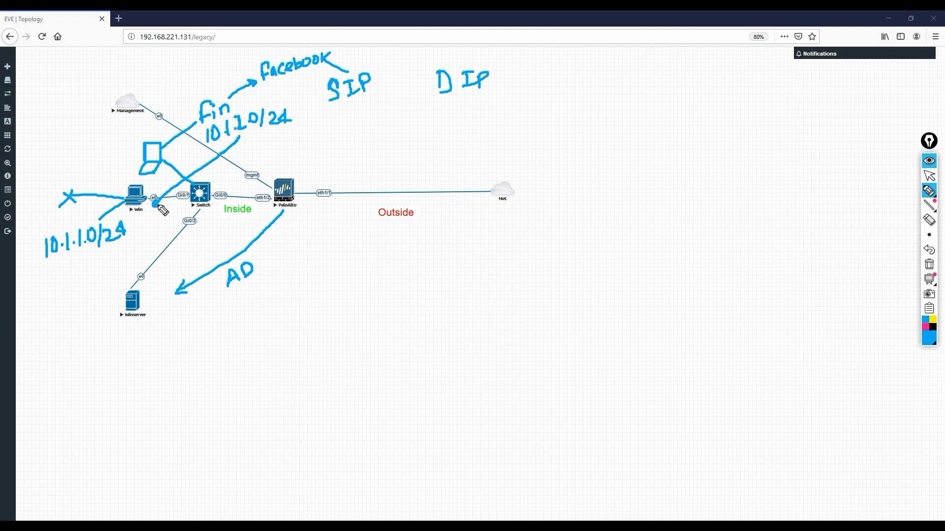
drag(159, 201, 165, 207)
mouse_move(297, 174)
mouse_down()
mouse_move(282, 170)
mouse_move(263, 200)
mouse_move(285, 219)
mouse_move(311, 187)
mouse_move(297, 173)
mouse_move(330, 150)
mouse_move(373, 143)
mouse_move(385, 152)
mouse_move(386, 140)
mouse_move(399, 138)
mouse_up()
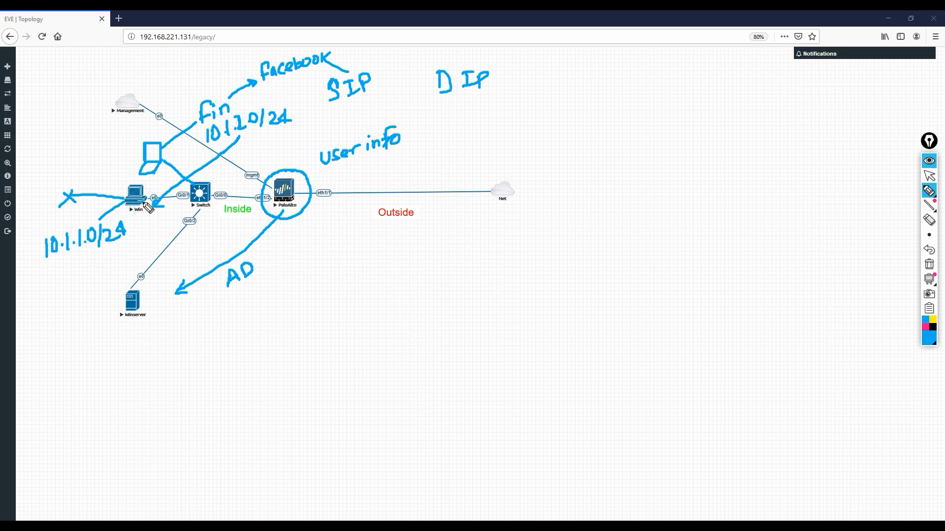
Draw arrows from Win to Winserver and through PaloAlto, and write "event", "IP" and "user" beneath Winserver.
mouse_move(147, 205)
mouse_down()
mouse_move(178, 227)
mouse_move(123, 289)
mouse_move(135, 284)
mouse_up()
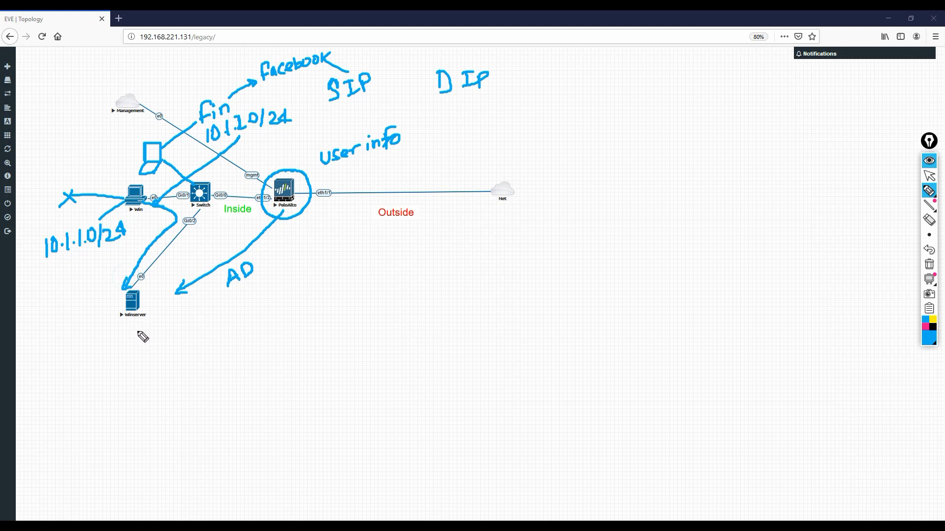
mouse_move(138, 342)
mouse_down()
mouse_move(175, 331)
mouse_move(143, 369)
mouse_move(150, 362)
mouse_move(156, 386)
mouse_move(178, 384)
mouse_up()
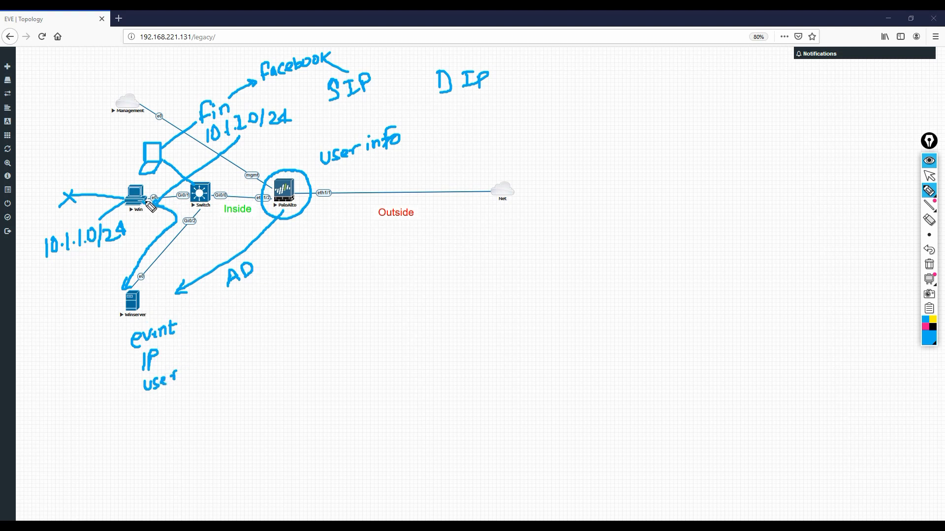
mouse_move(150, 204)
mouse_down()
mouse_move(204, 196)
mouse_move(339, 210)
mouse_up()
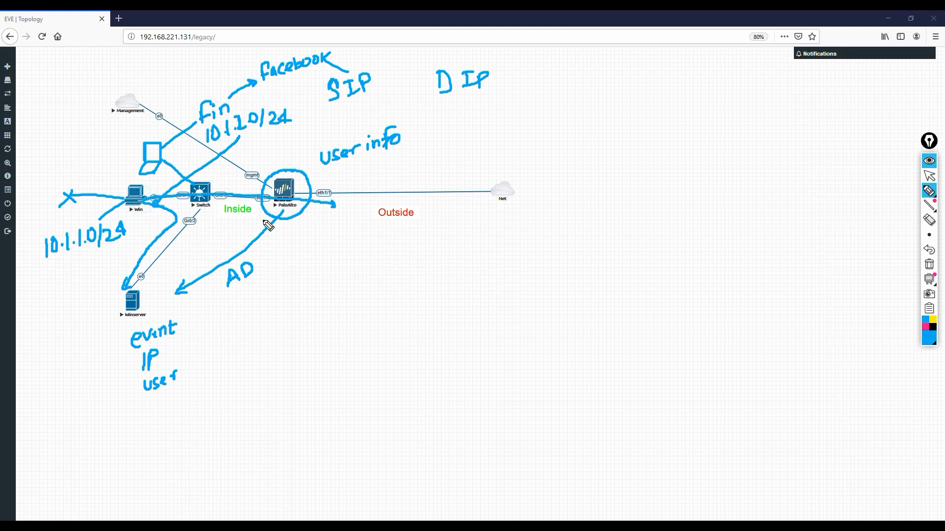
Bracket the event, IP and user notes and write "username" with a downward arrow beside them.
mouse_move(187, 285)
mouse_down()
mouse_move(175, 291)
mouse_move(188, 298)
mouse_up()
mouse_move(189, 312)
mouse_down()
mouse_move(199, 355)
mouse_move(190, 387)
mouse_up()
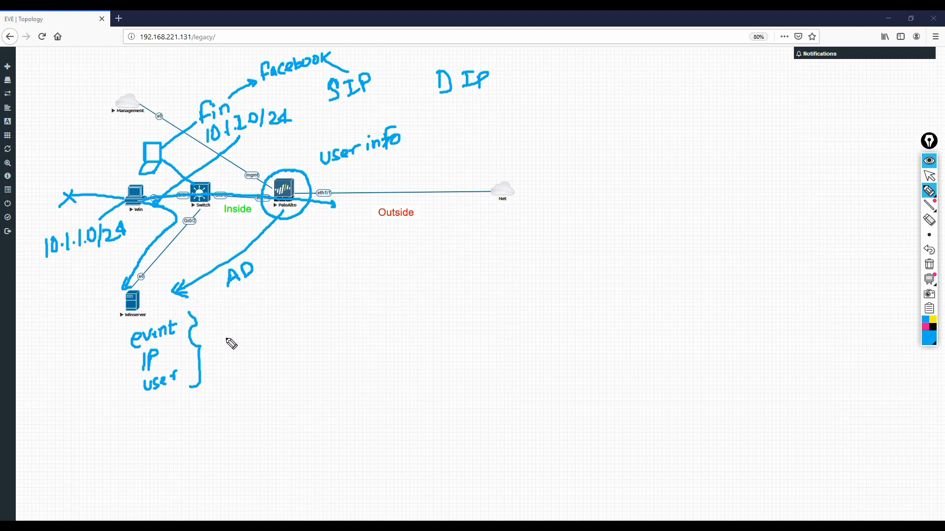
click(229, 325)
mouse_move(236, 327)
mouse_down()
mouse_move(257, 329)
mouse_move(314, 304)
mouse_up()
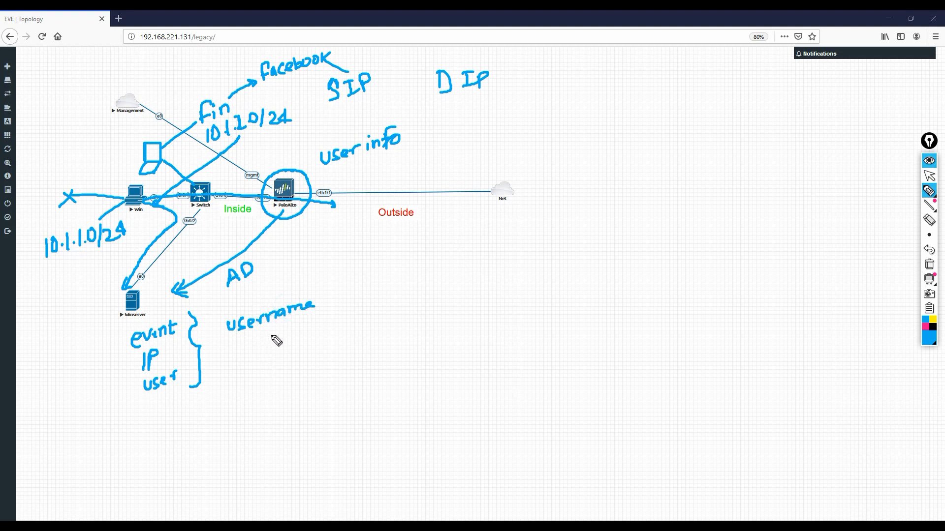
mouse_move(273, 330)
mouse_down()
mouse_move(272, 345)
mouse_move(279, 339)
mouse_up()
Sketch a flow in the empty area with arrows from "Palo" to "AD" and to "10.1.1.1".
mouse_move(449, 295)
mouse_down()
mouse_move(446, 316)
mouse_move(459, 301)
mouse_move(452, 310)
mouse_move(468, 312)
mouse_move(536, 307)
mouse_move(551, 295)
mouse_move(571, 308)
mouse_up()
drag(571, 292, 570, 306)
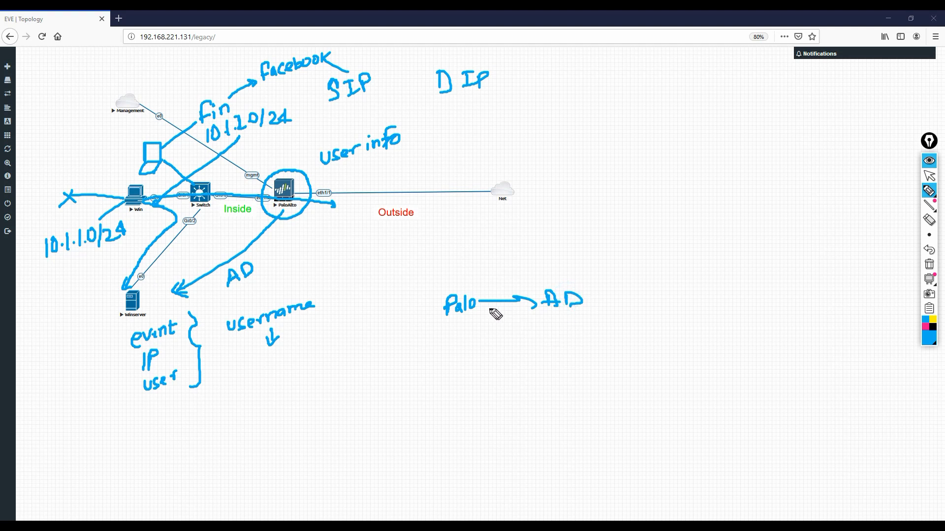
mouse_move(483, 310)
mouse_down()
mouse_move(527, 339)
mouse_move(522, 350)
mouse_move(550, 350)
mouse_move(553, 337)
mouse_move(565, 350)
mouse_move(588, 350)
mouse_up()
click(564, 336)
click(570, 349)
click(582, 345)
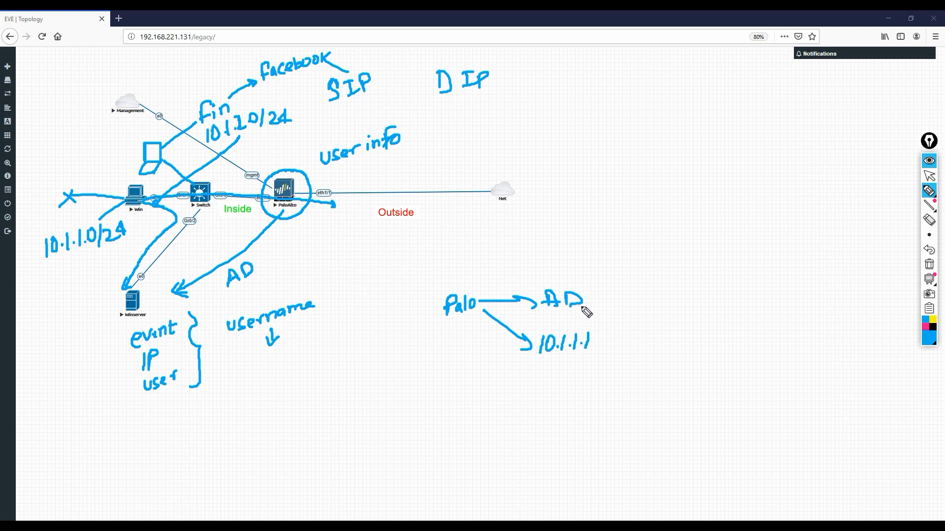
Extend the flow with arrows from "AD" and "10.1.1.1" to "HR" and a return arrow from "HR" to "Palo".
drag(587, 304, 595, 324)
click(616, 323)
mouse_move(617, 324)
mouse_down()
mouse_move(615, 334)
mouse_move(632, 332)
mouse_up()
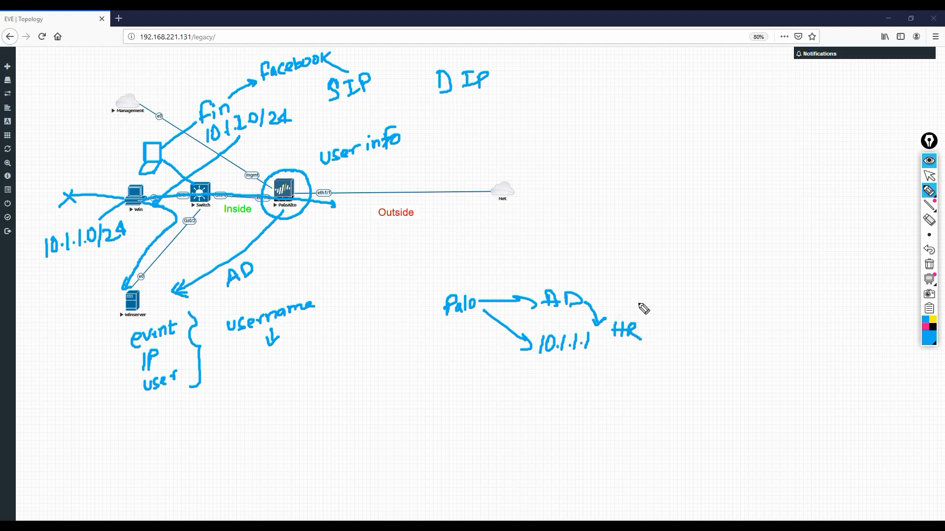
mouse_move(632, 324)
mouse_down()
mouse_move(633, 297)
mouse_move(545, 265)
mouse_move(461, 280)
mouse_up()
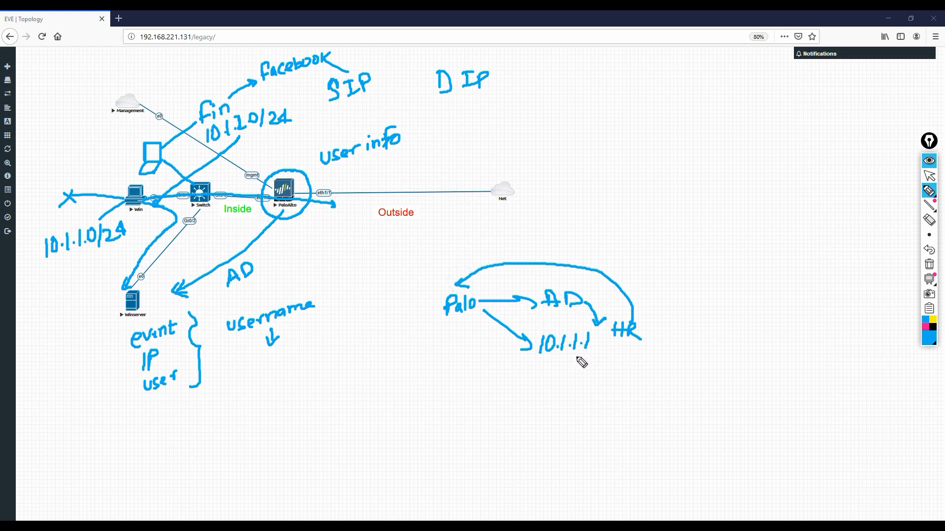
drag(589, 348, 614, 350)
Add an arrow from "Palo" down to "Access" and another to "facebook", marked with a cross.
drag(450, 321, 448, 351)
mouse_move(441, 340)
mouse_down()
mouse_move(447, 351)
mouse_move(422, 384)
mouse_move(472, 367)
mouse_move(465, 402)
mouse_move(481, 410)
mouse_move(479, 432)
mouse_move(489, 412)
mouse_move(507, 407)
mouse_move(512, 418)
mouse_move(527, 401)
mouse_move(547, 410)
mouse_up()
mouse_move(492, 387)
mouse_down()
mouse_move(505, 396)
mouse_move(491, 402)
mouse_up()
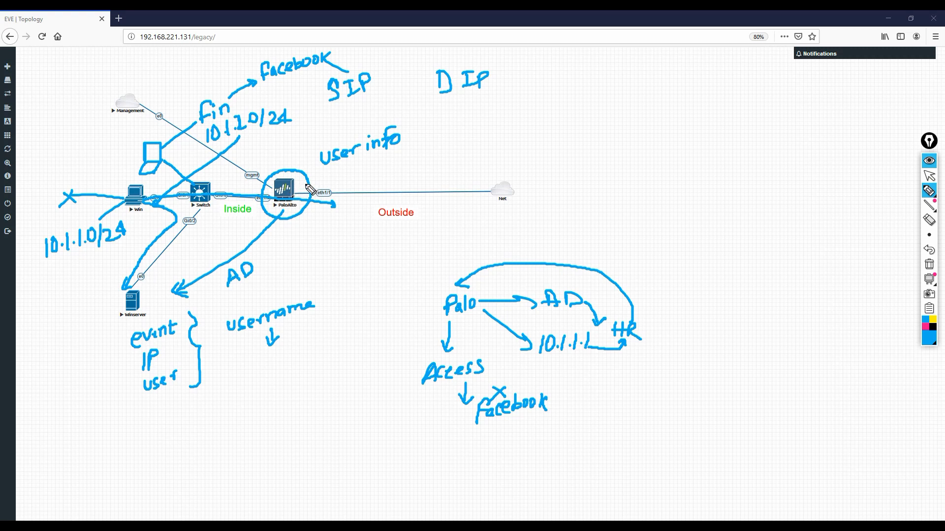
Draw another arrow out of PaloAlto, circle the Win computer with the note "two user", and clear all the ink.
drag(307, 187, 341, 181)
mouse_move(141, 181)
mouse_down()
mouse_move(126, 195)
mouse_move(145, 226)
mouse_move(161, 192)
mouse_move(72, 165)
mouse_move(134, 133)
mouse_up()
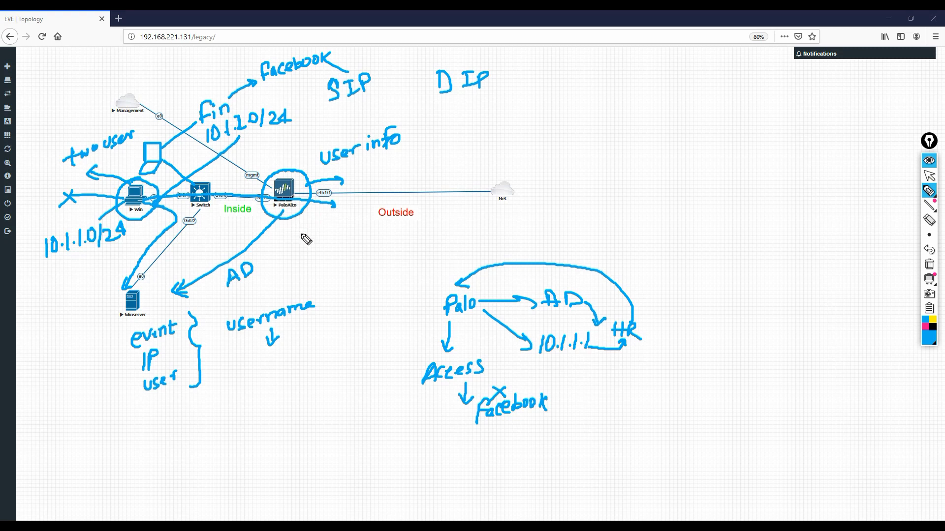
key(ctrl+shift+z)
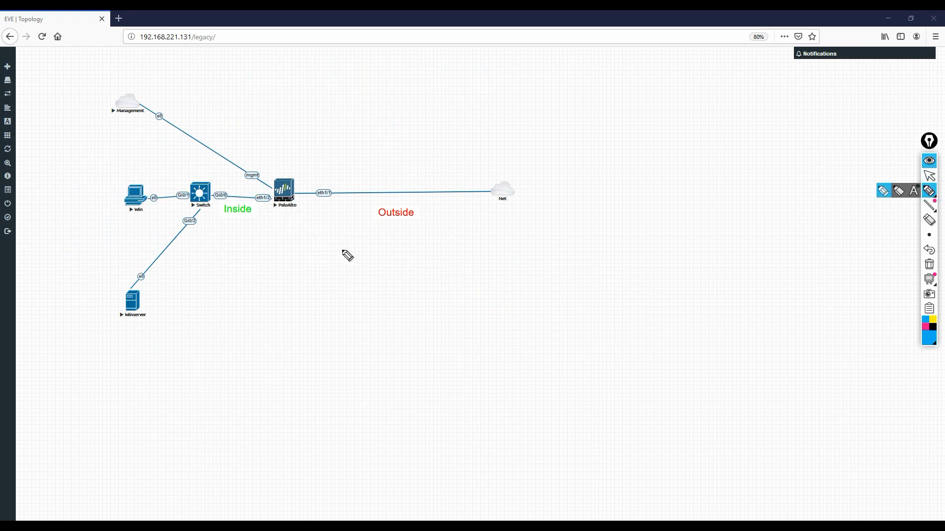
Write "Agentless Integration" with a box around it, clear the ink, and return to the normal pointer.
mouse_move(338, 264)
mouse_down()
mouse_move(424, 245)
mouse_move(415, 247)
mouse_up()
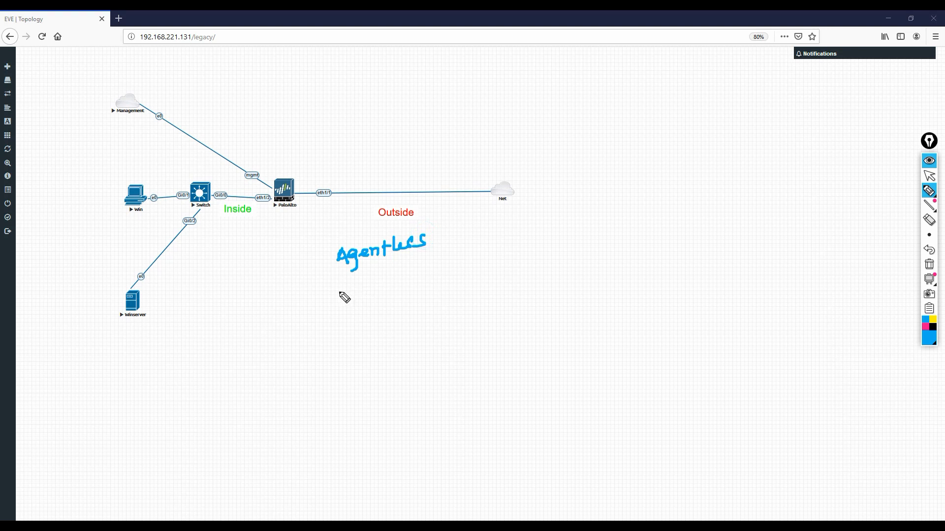
mouse_move(373, 279)
mouse_down()
mouse_move(379, 290)
mouse_move(407, 276)
mouse_move(448, 274)
mouse_up()
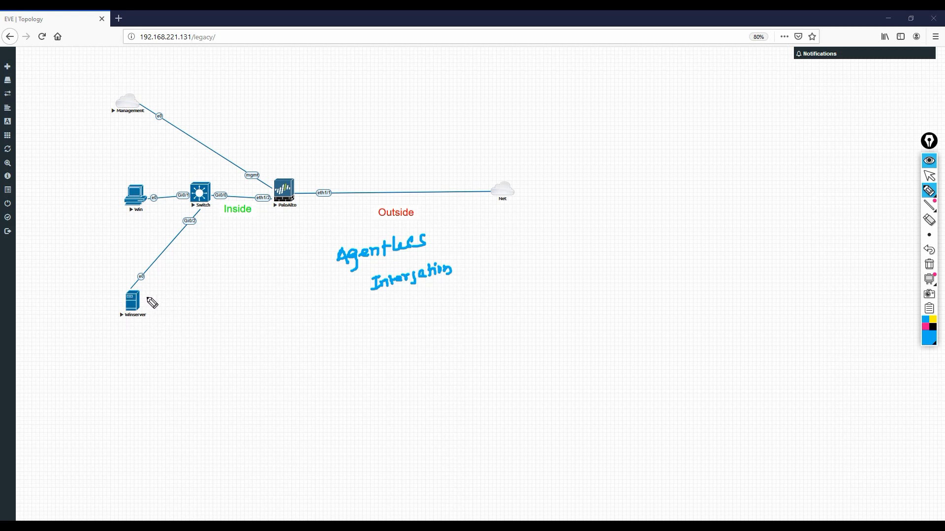
mouse_move(325, 249)
mouse_down()
mouse_move(433, 224)
mouse_move(453, 267)
mouse_move(343, 301)
mouse_move(328, 250)
mouse_up()
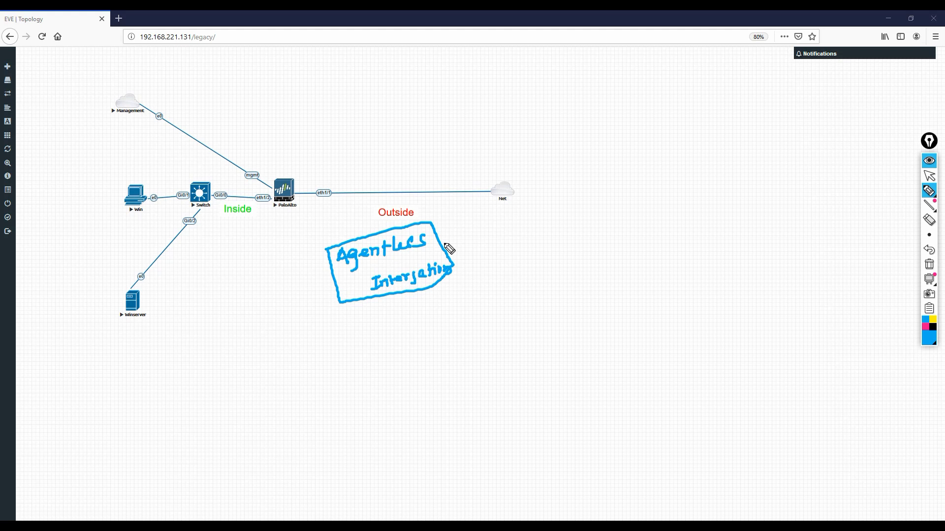
click(929, 265)
click(929, 175)
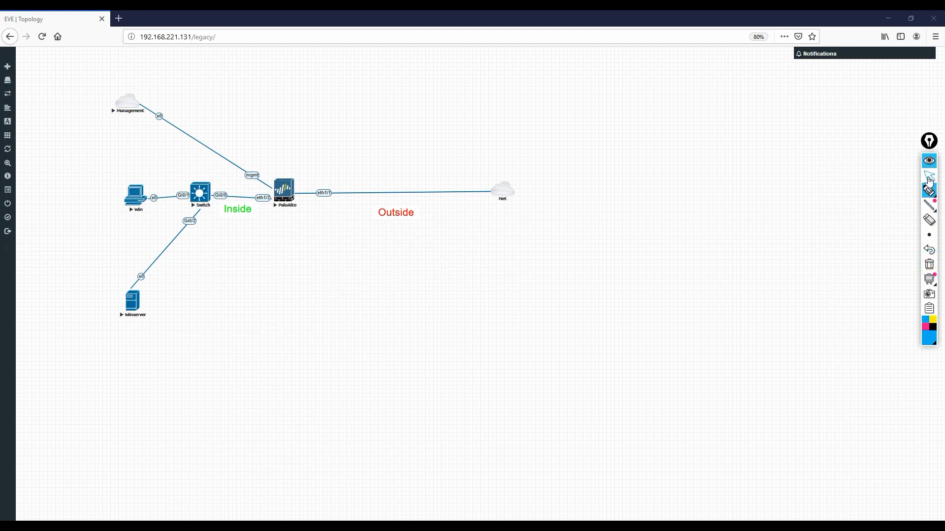
Open the Winserver console with ultravnc_wrapper and show the lab.local Users container in Active Directory Users and Computers.
click(138, 308)
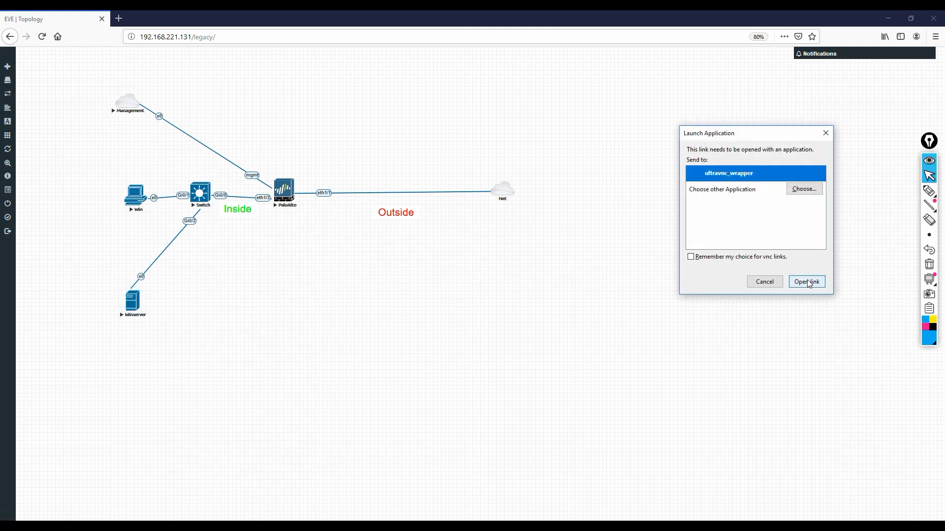
click(808, 280)
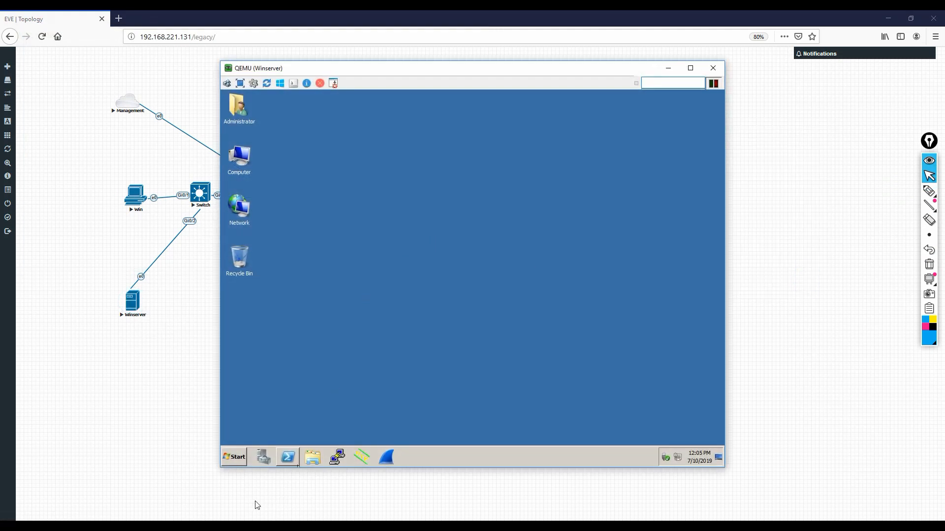
click(235, 458)
click(273, 248)
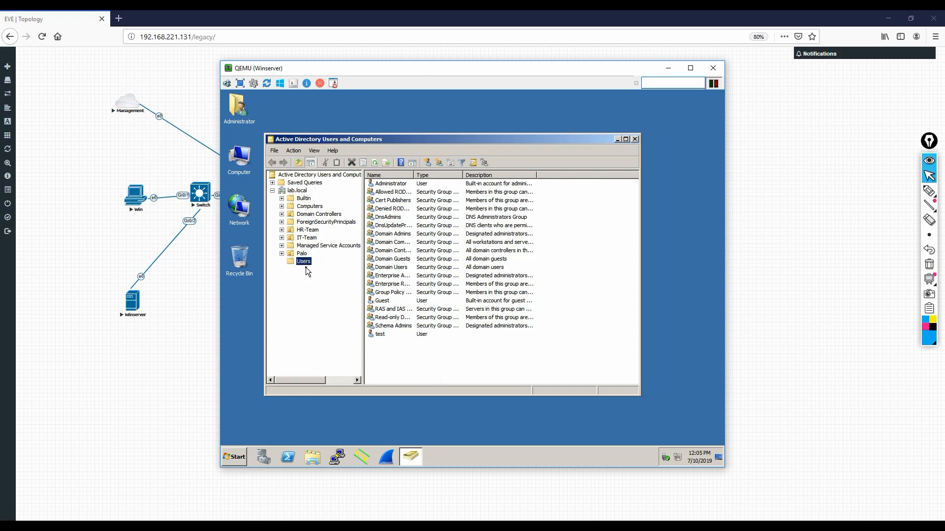
Start a new user in lab.local/Users with first name and logon name palo, and proceed to the password settings.
right_click(441, 355)
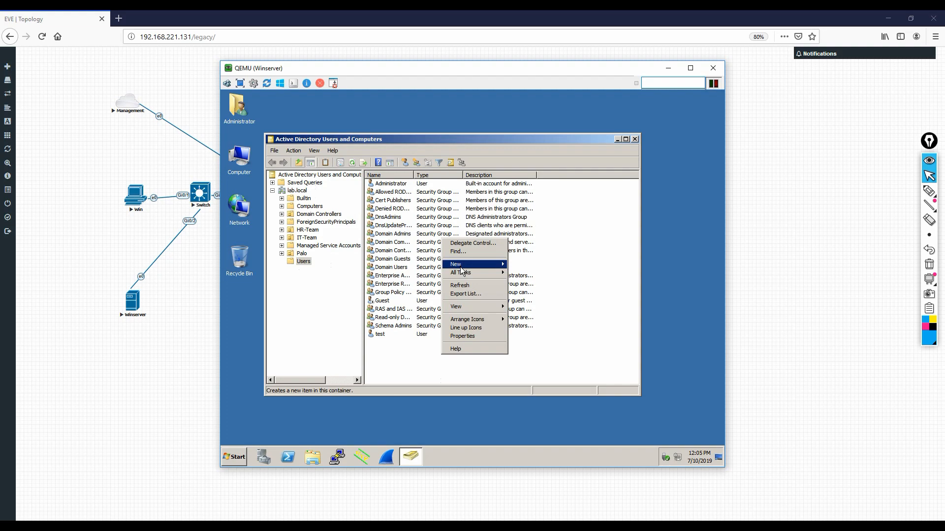
mouse_move(459, 266)
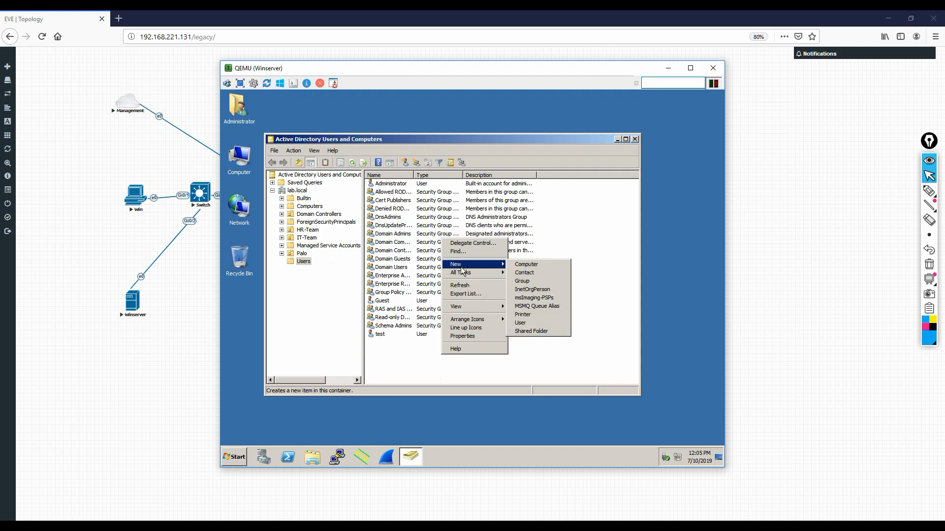
click(537, 322)
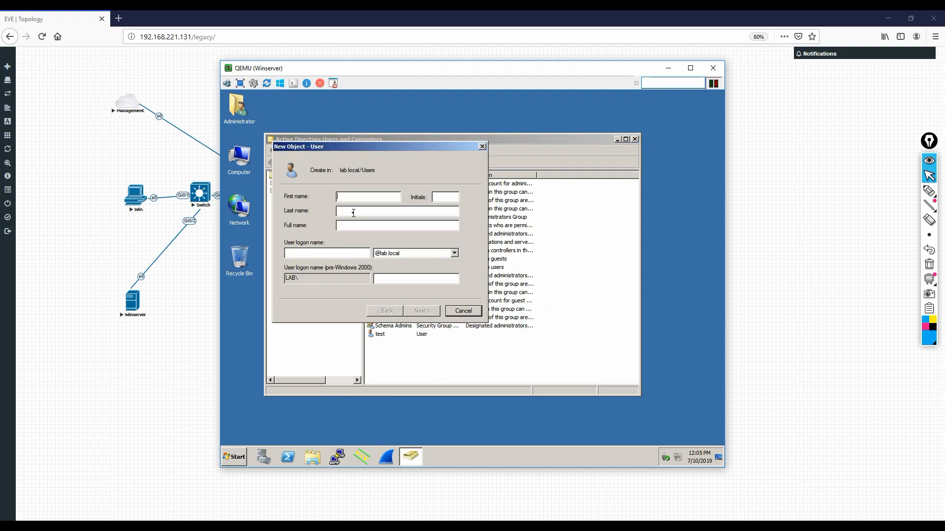
text(palo)
click(316, 252)
text(p)
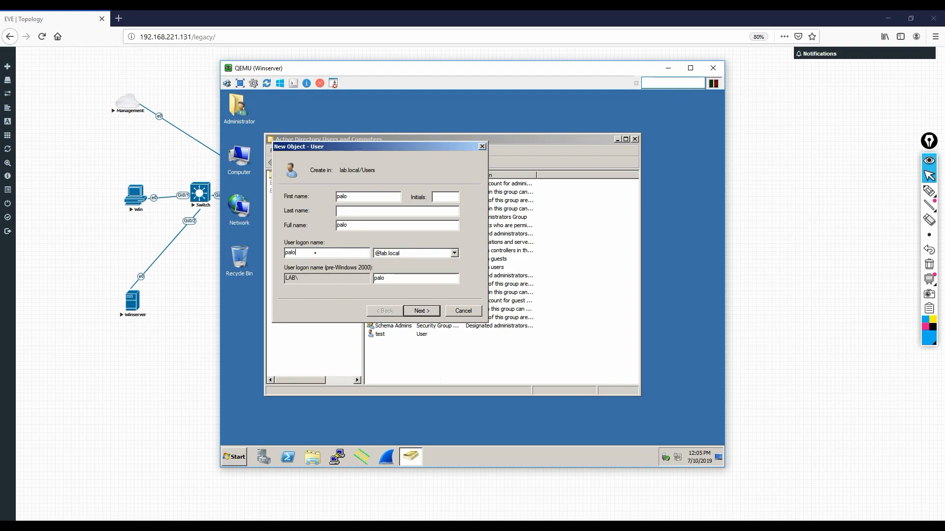
text(alo)
click(421, 311)
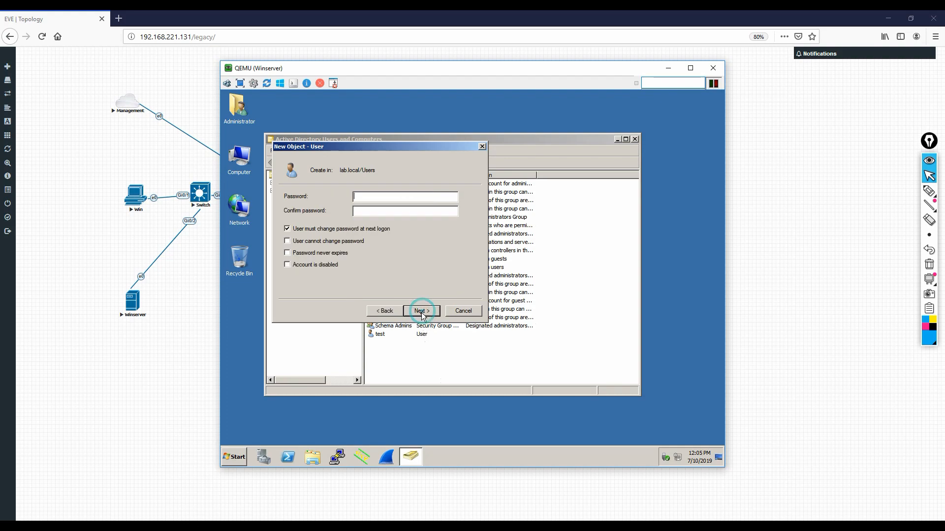
Turn off the forced password change, set the password to never expire, enter the account password, and finish creating the user.
click(287, 228)
click(287, 253)
click(366, 198)
click(422, 311)
click(422, 311)
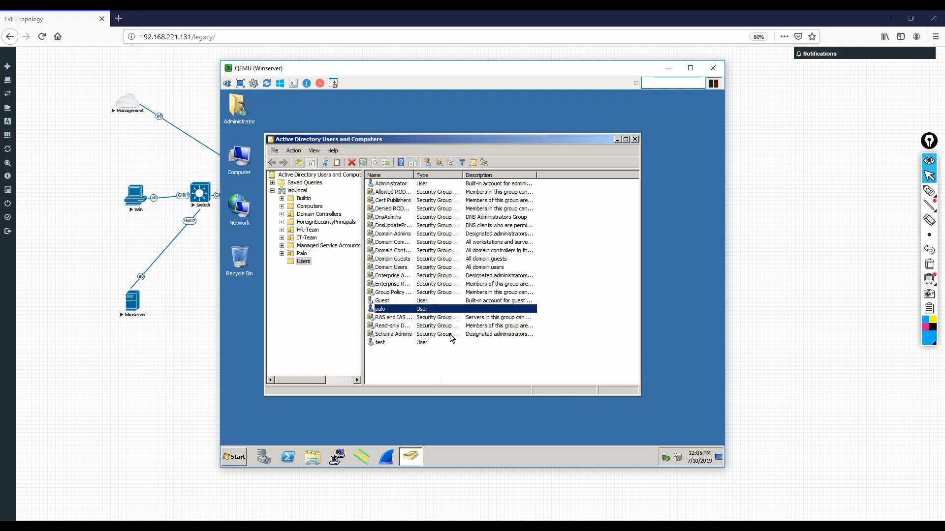
Open the palo user's group memberships and add the Distributed COM Users group from the lab.local search.
right_click(404, 310)
click(438, 423)
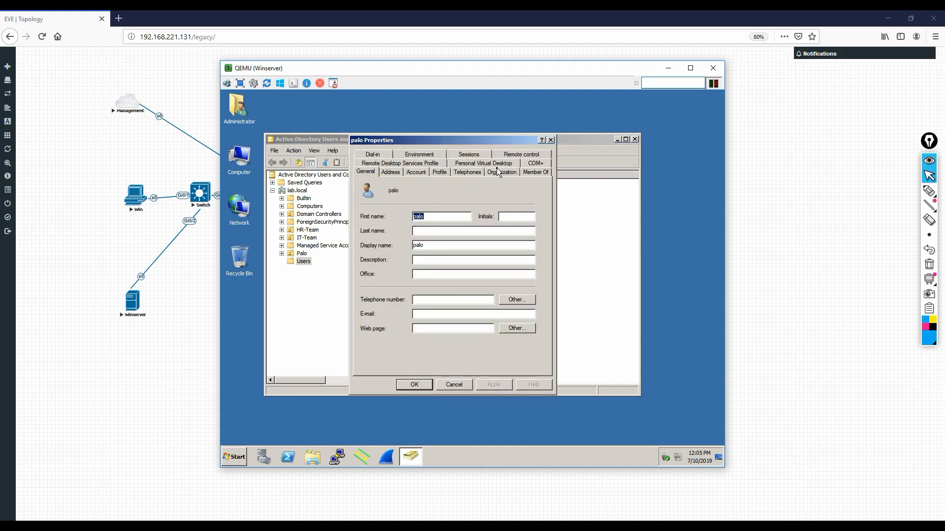
click(531, 171)
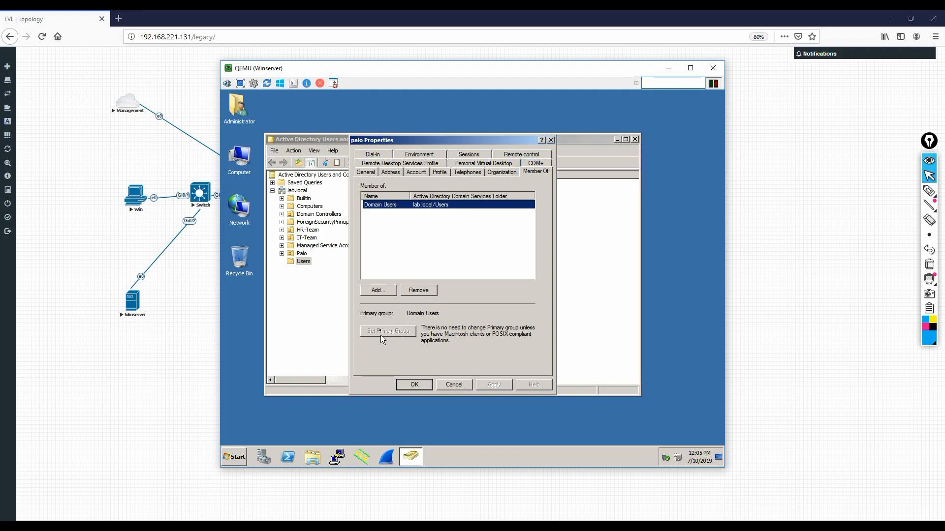
click(378, 290)
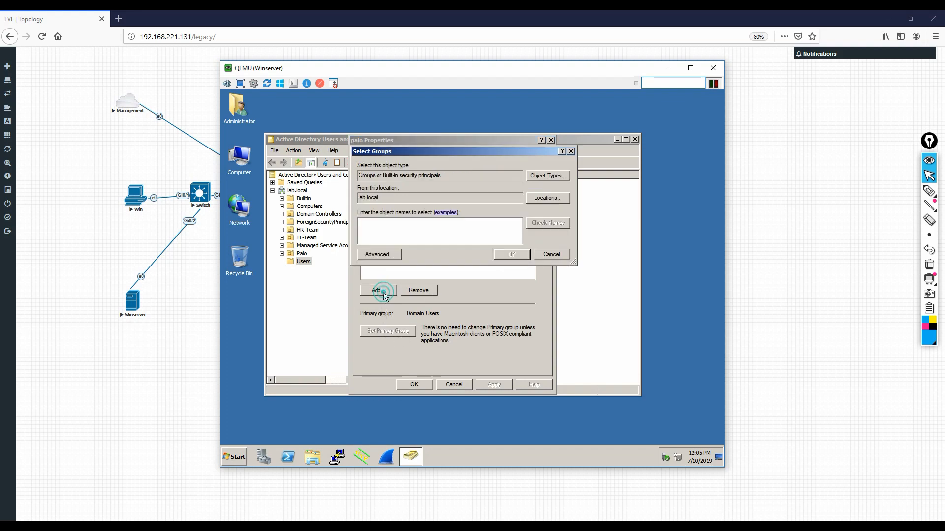
click(396, 254)
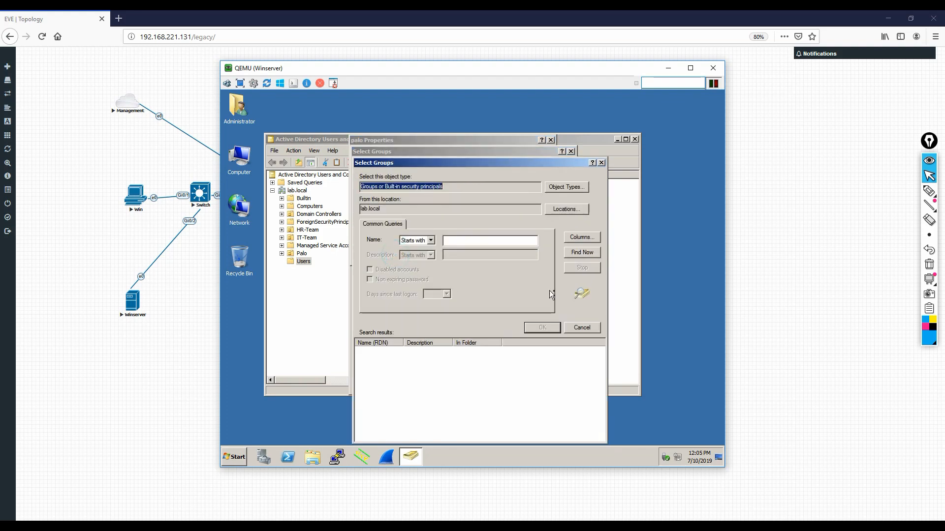
click(581, 253)
scroll(415, 379, down, 2)
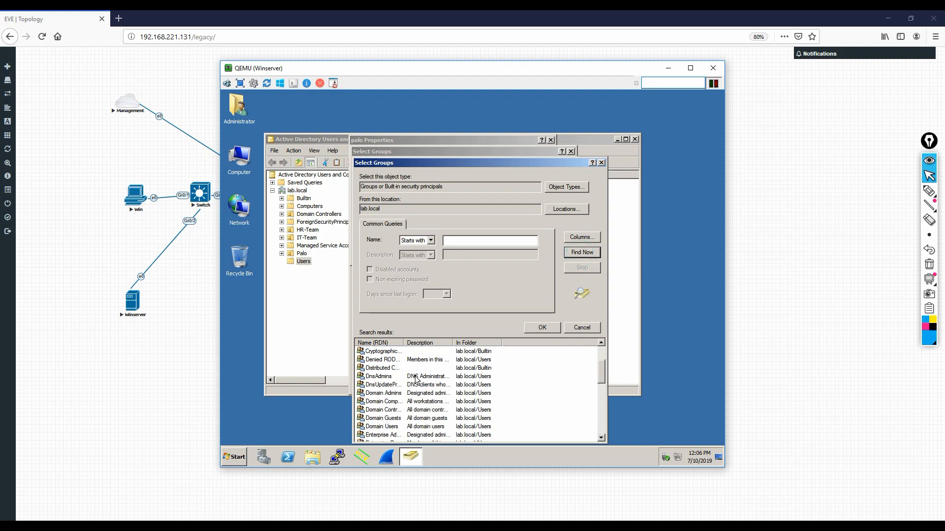
scroll(416, 379, up, 2)
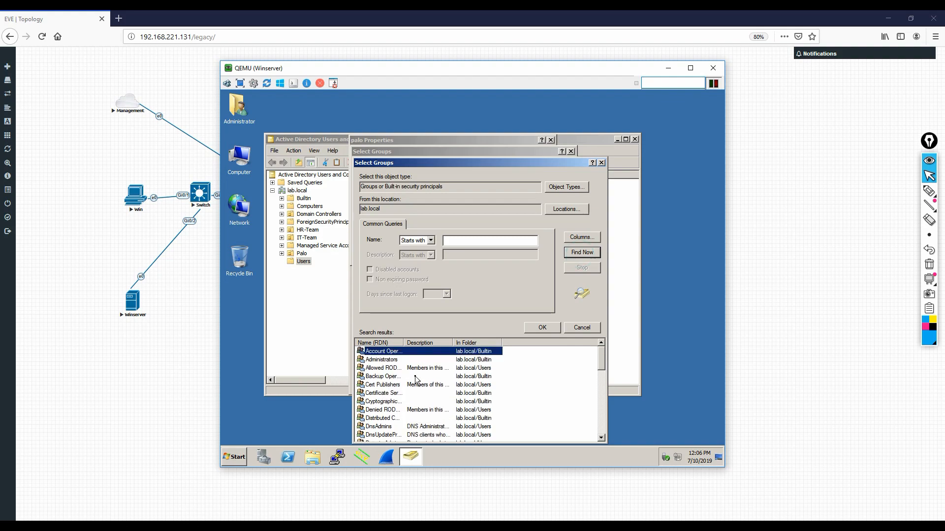
click(382, 418)
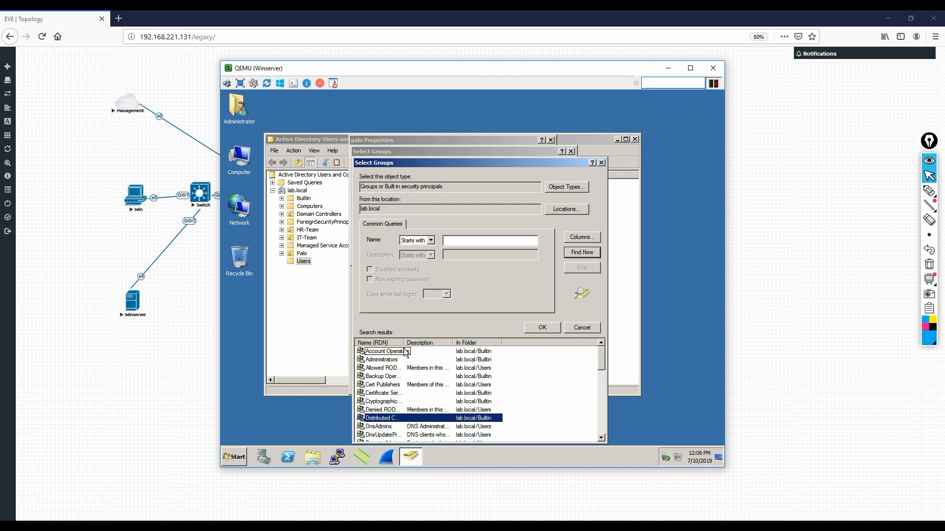
drag(403, 344, 429, 344)
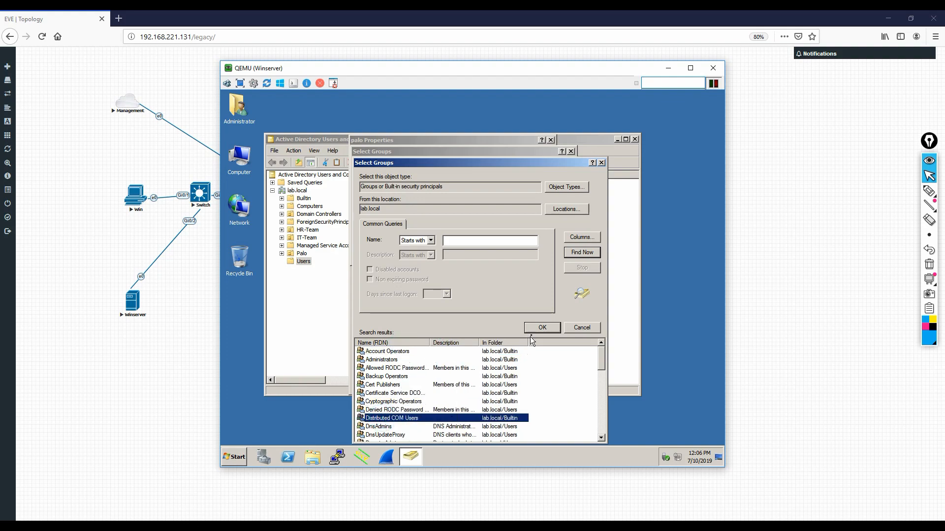
click(555, 327)
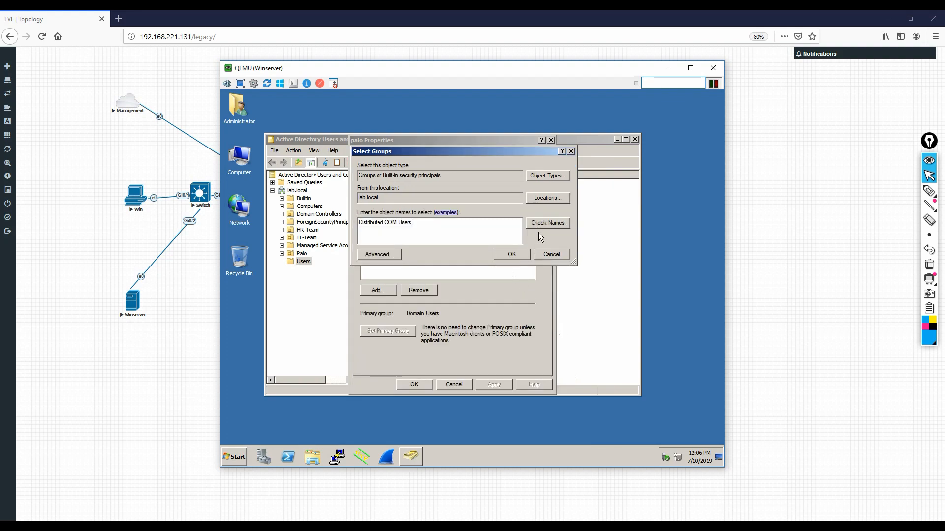
click(512, 254)
Find the Event Log Readers group in lab.local and add it to palo's group memberships.
click(387, 295)
click(386, 292)
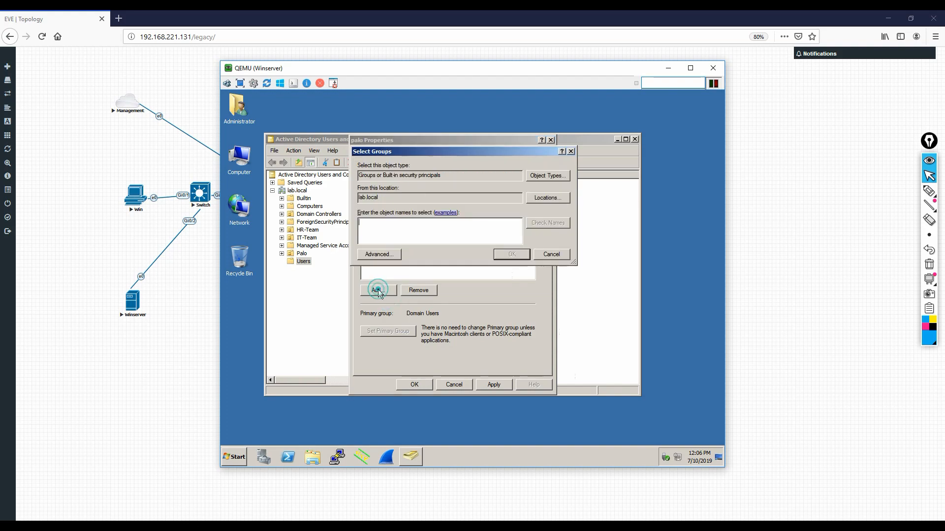
click(380, 257)
click(580, 253)
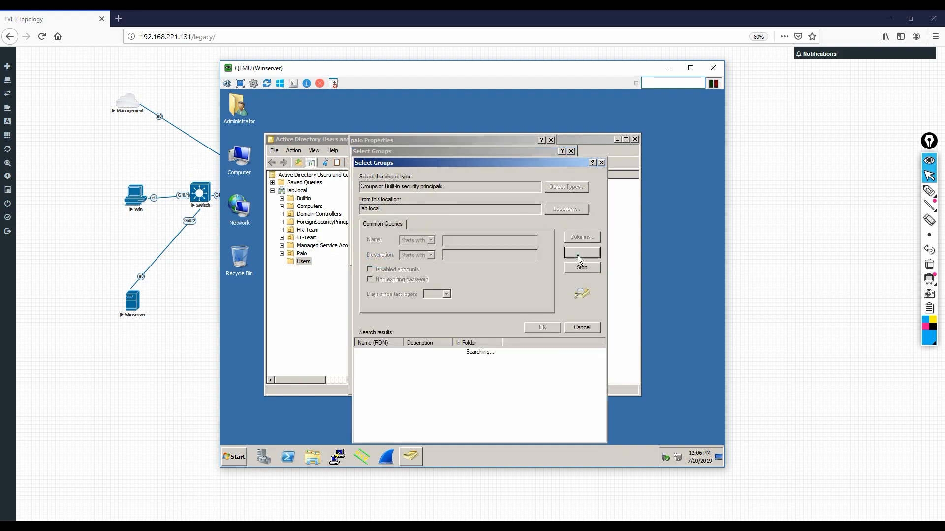
scroll(407, 415, down, 4)
scroll(406, 414, down, 1)
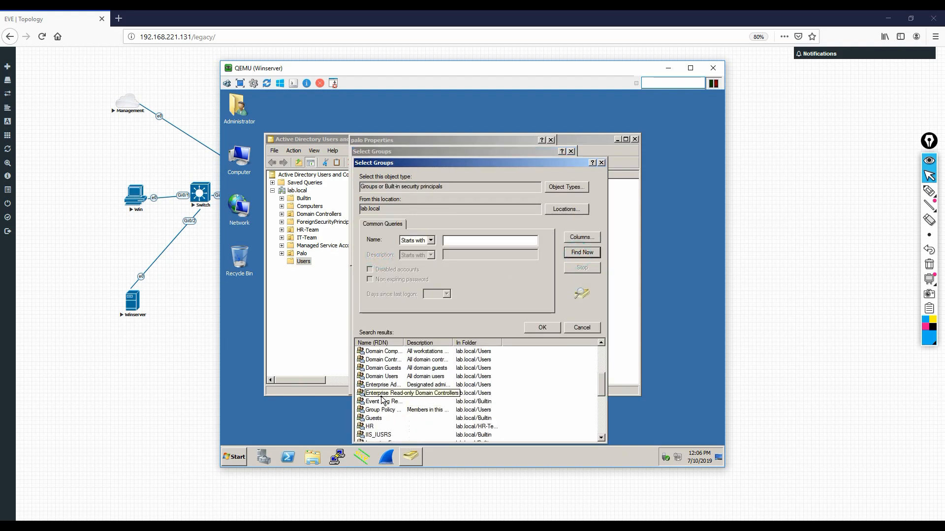
click(383, 402)
double_click(383, 403)
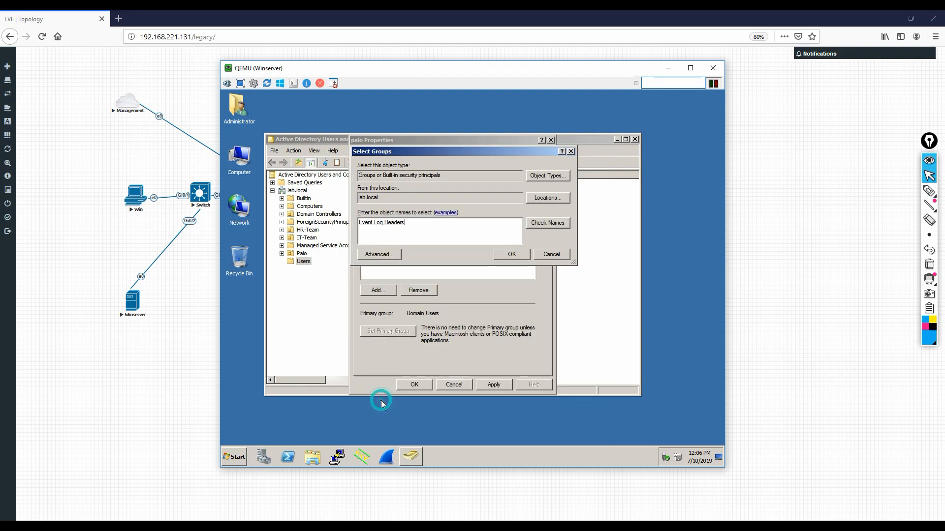
click(508, 260)
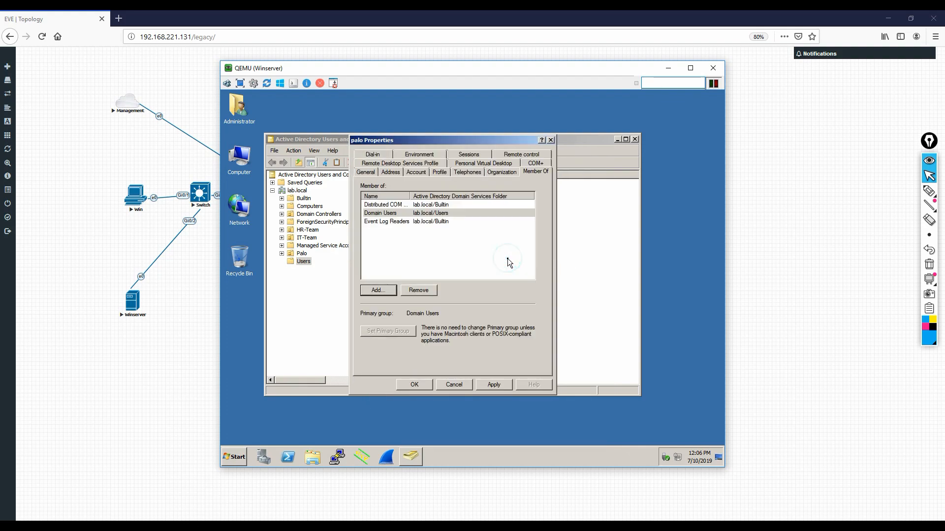
Add the Server Operators group to palo's memberships, apply the changes, and close Active Directory Users and Computers.
click(378, 290)
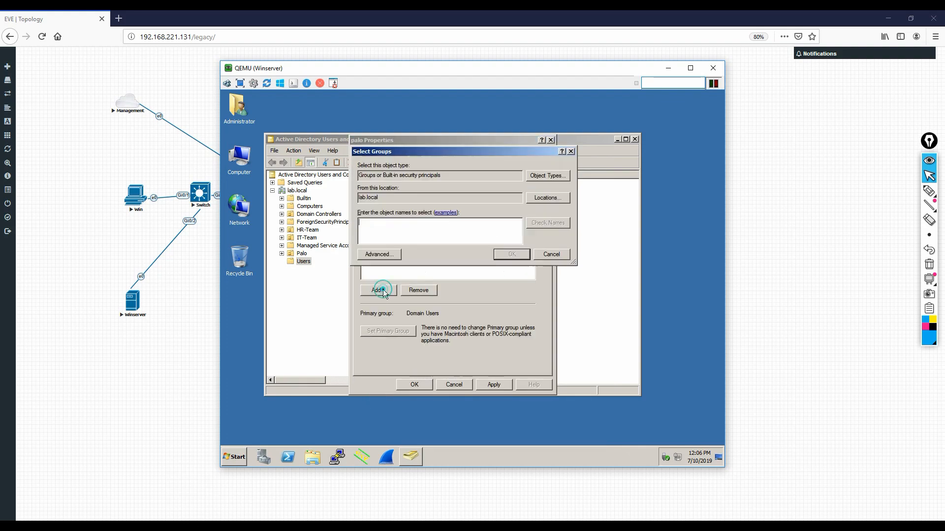
click(386, 255)
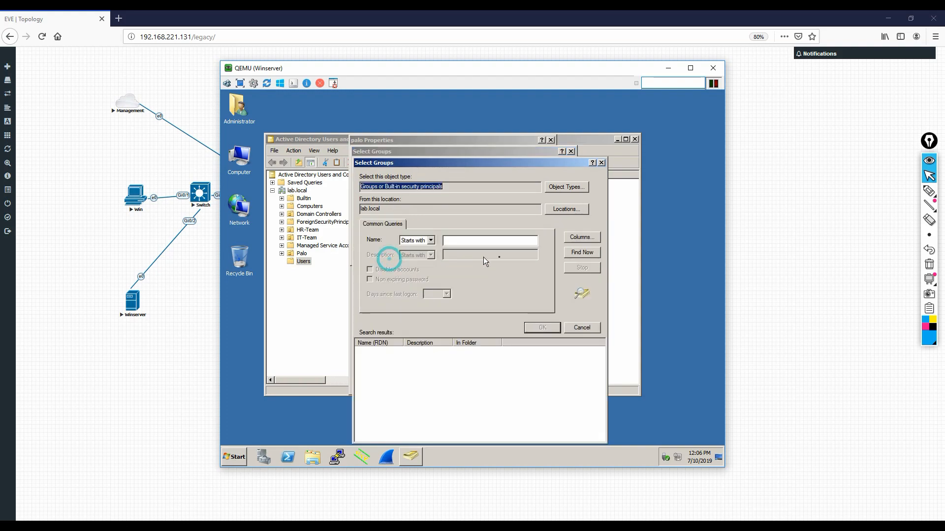
click(578, 252)
scroll(399, 401, down, 10)
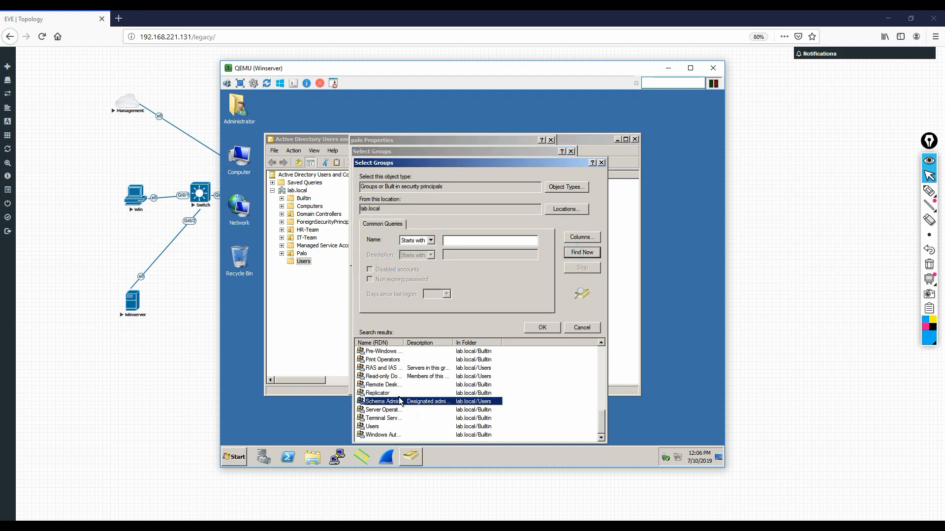
click(386, 412)
double_click(386, 412)
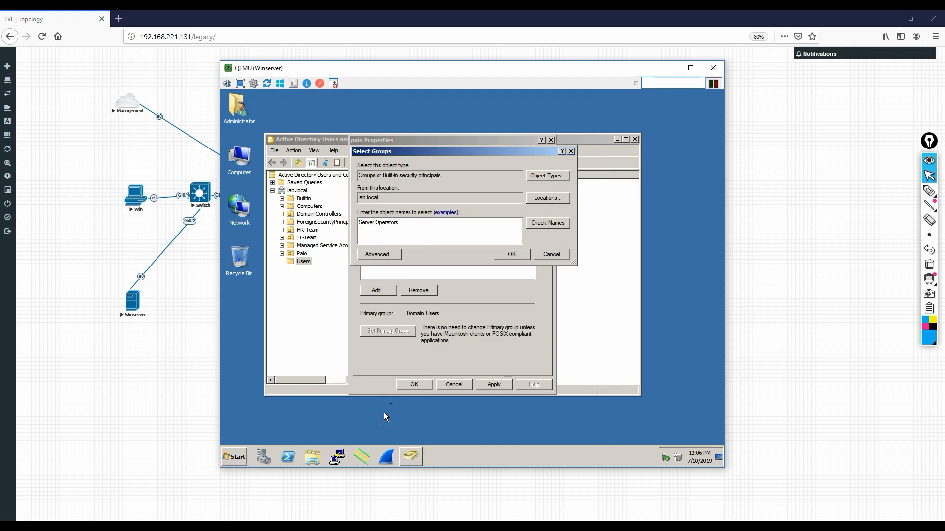
click(525, 253)
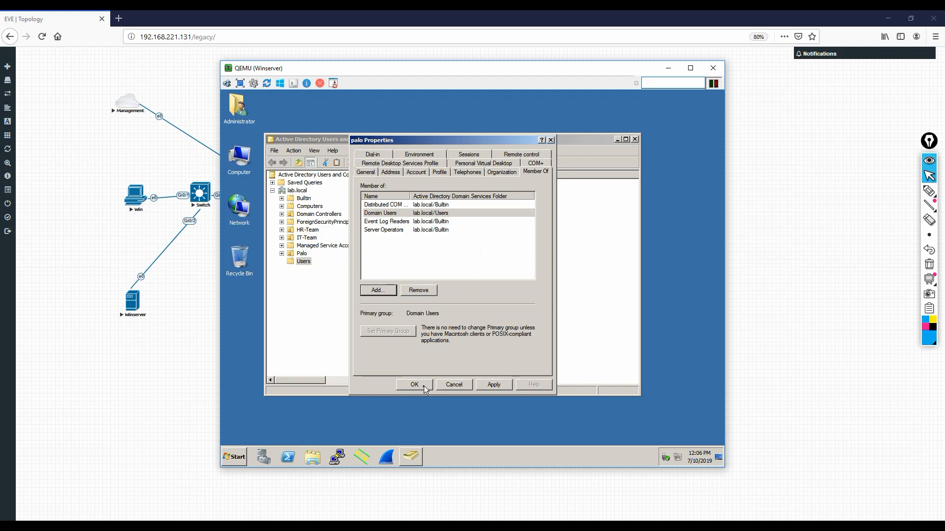
click(483, 385)
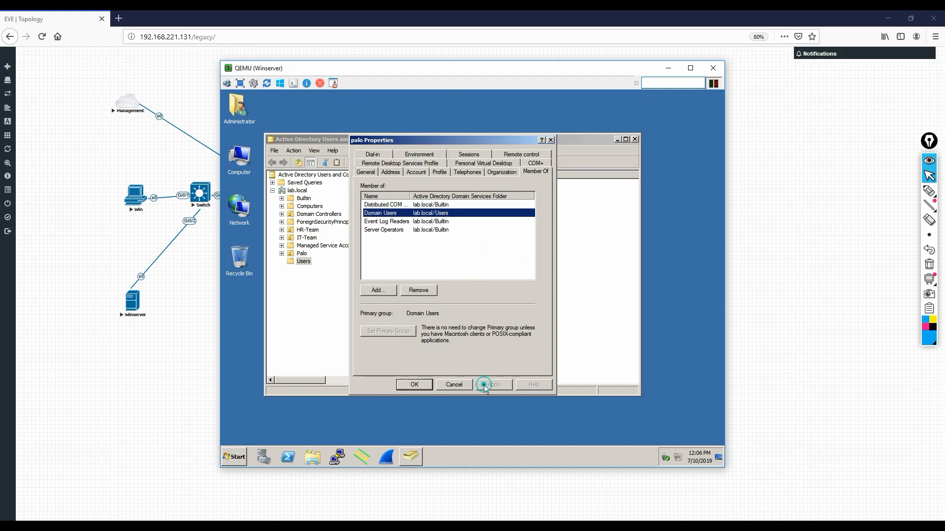
click(414, 384)
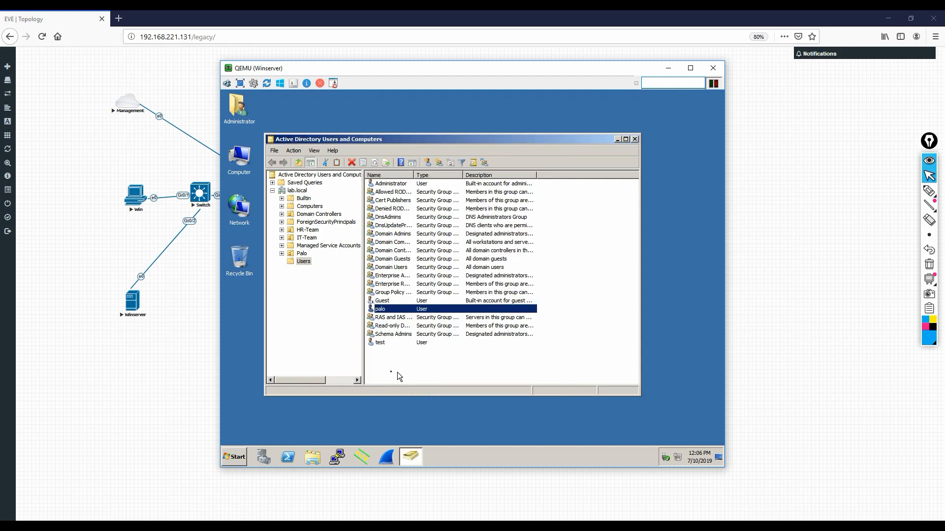
click(634, 139)
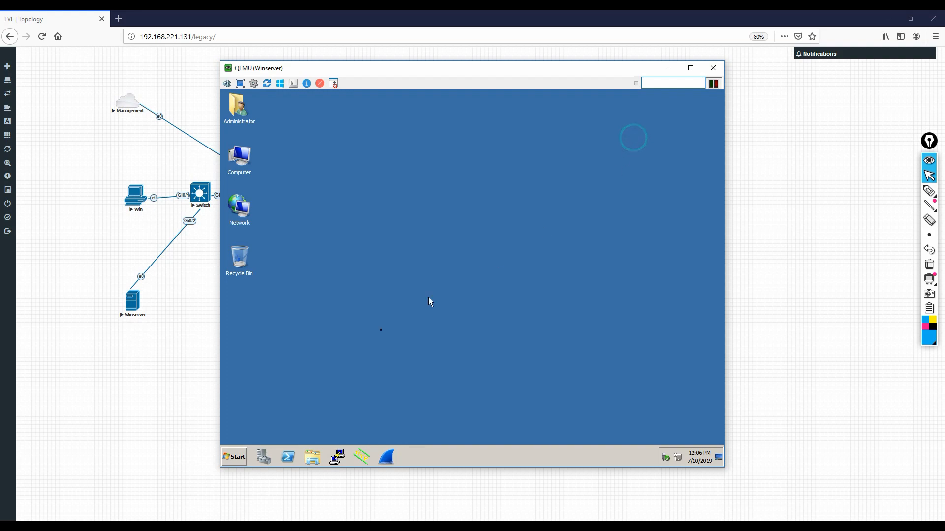
Run wmimgmt on the Windows server to open the WMI Control console.
key(super+r)
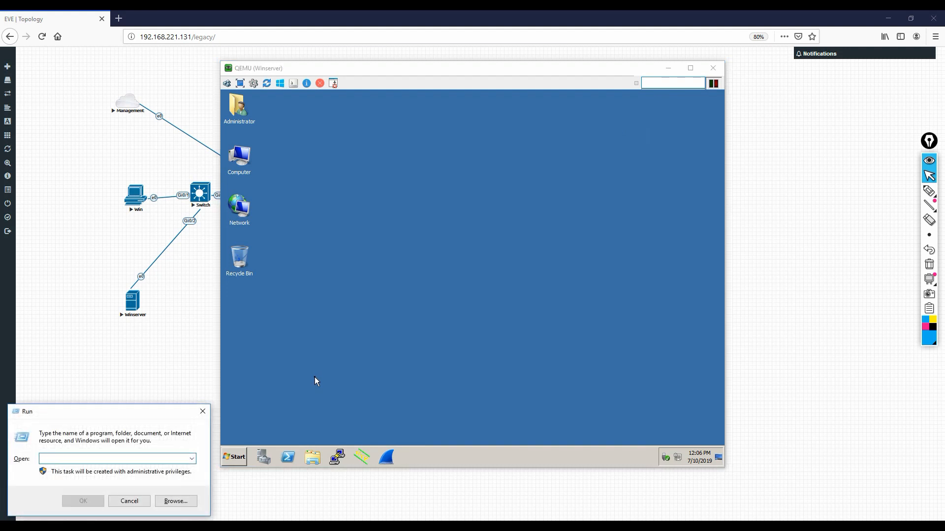
click(138, 501)
click(234, 457)
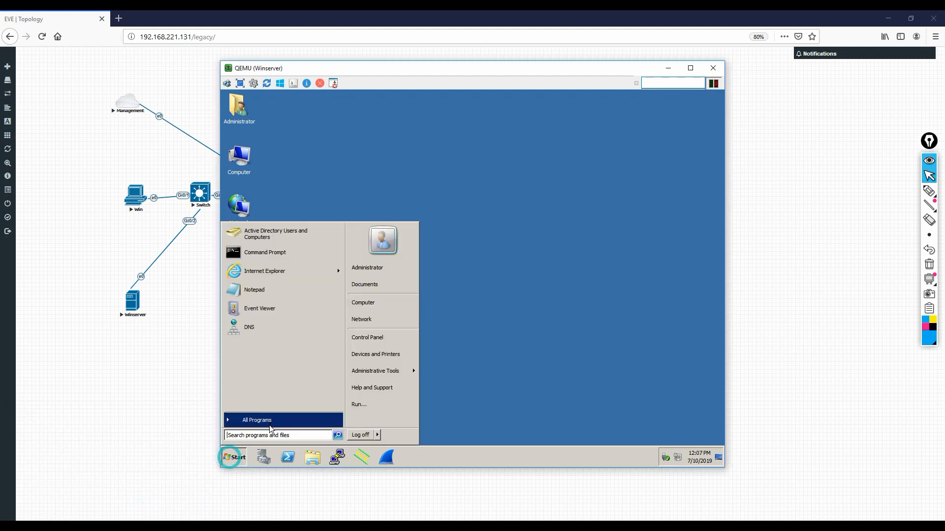
click(372, 400)
key(Return)
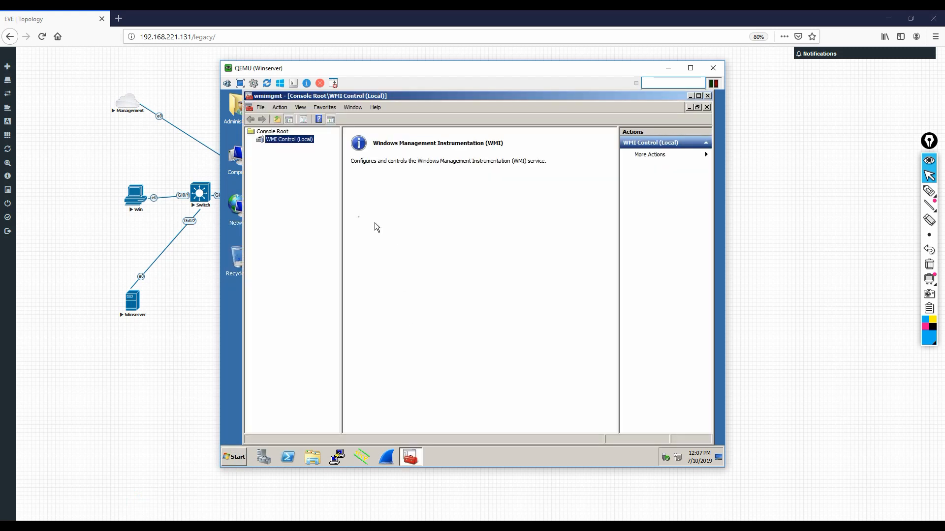
Open the security settings of the Root\CIMV2 namespace in the WMI Control properties and review the Authenticated Users permissions.
right_click(294, 141)
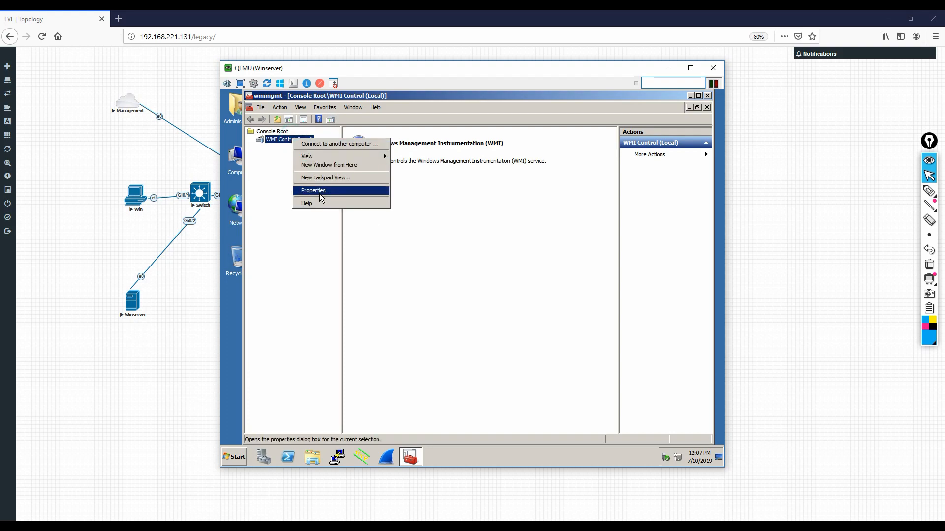
click(320, 192)
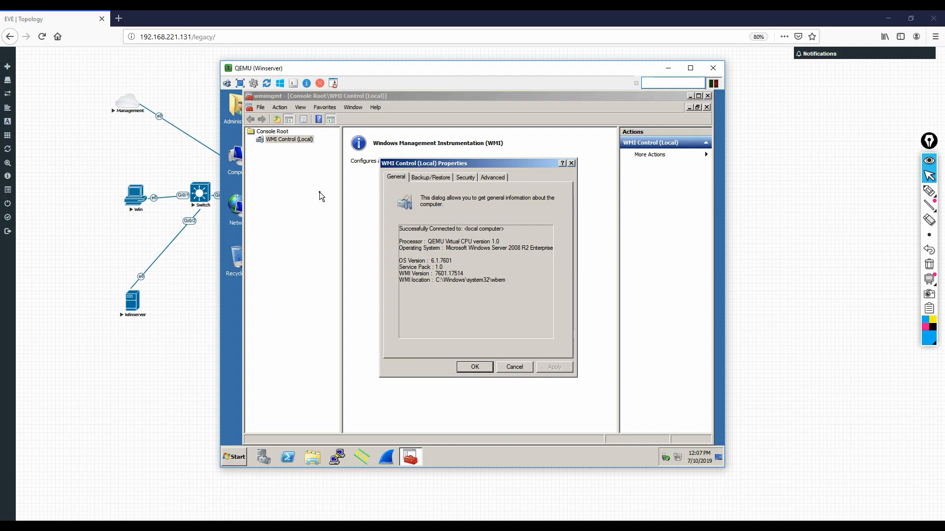
click(466, 177)
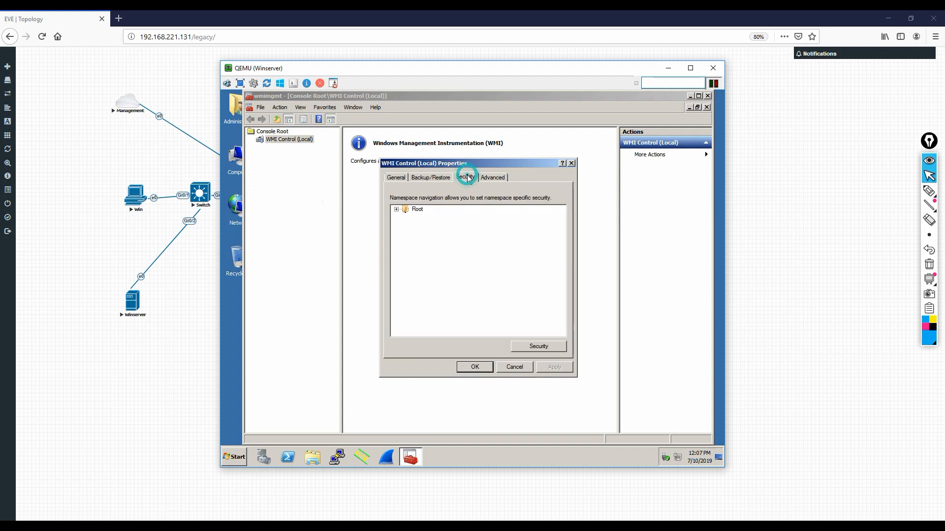
click(397, 209)
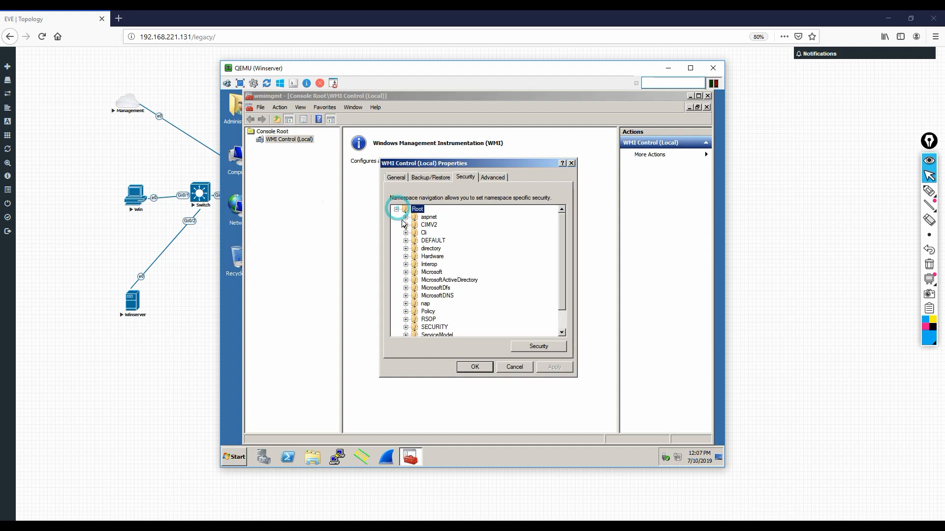
click(428, 225)
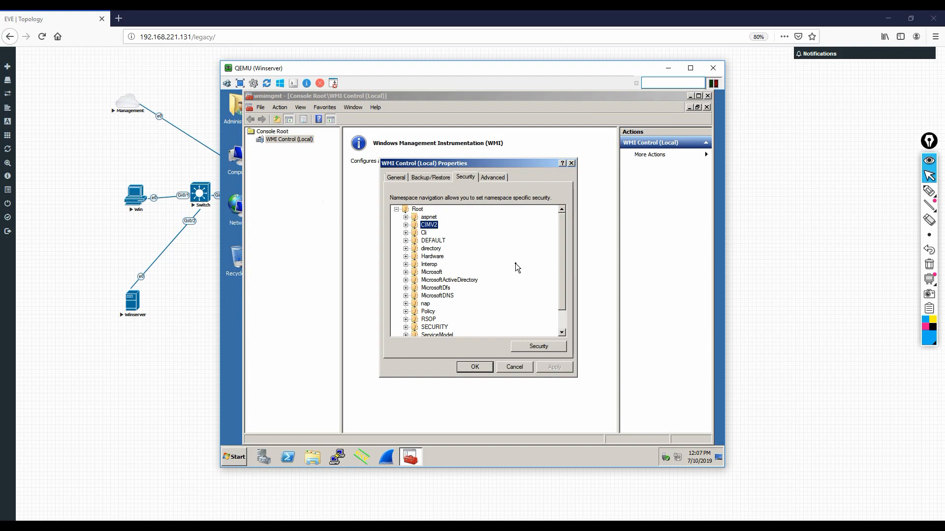
click(530, 348)
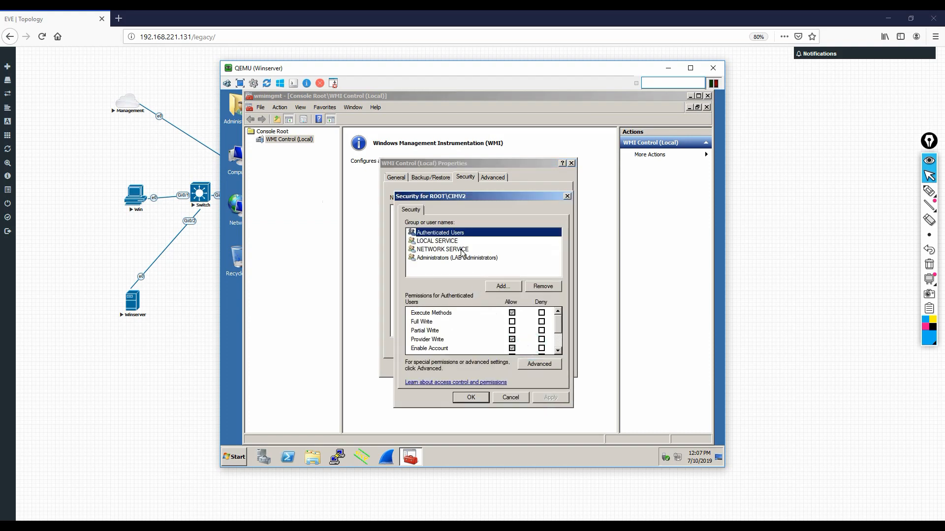
drag(558, 320, 558, 333)
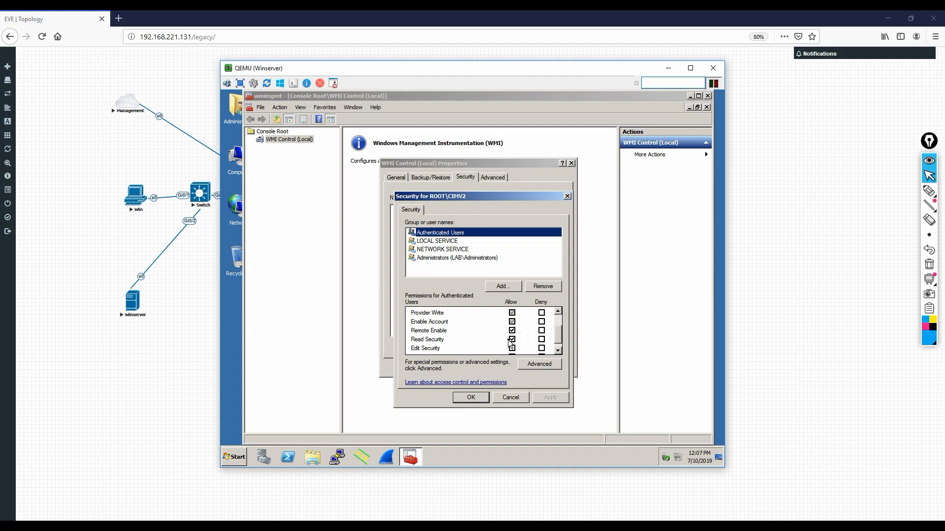
Find the palo account in lab.local, add it to the ROOT\CIMV2 security list, and apply the change.
click(513, 287)
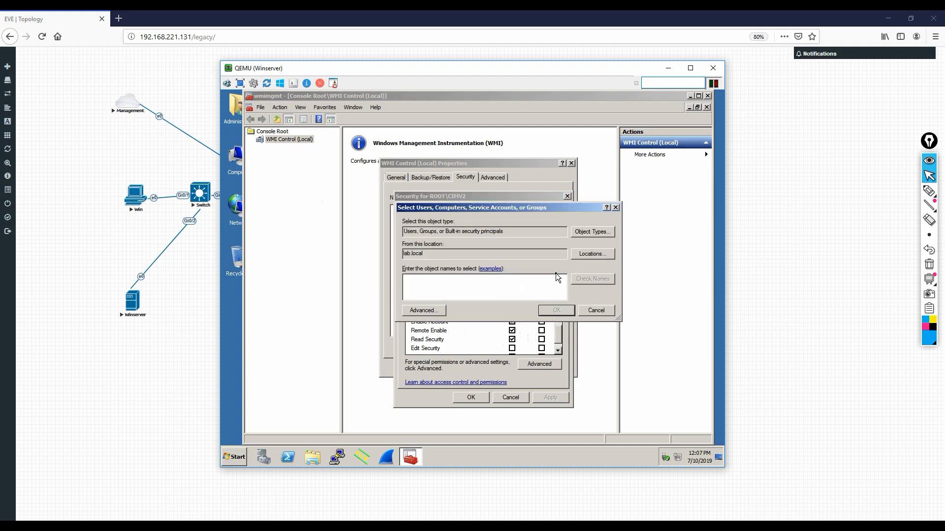
click(421, 310)
click(629, 255)
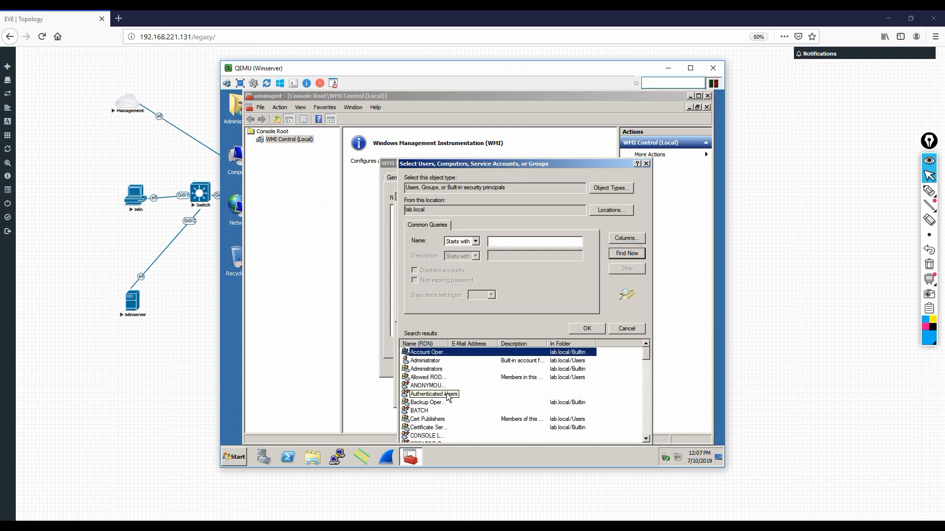
scroll(439, 419, down, 1)
scroll(440, 421, down, 9)
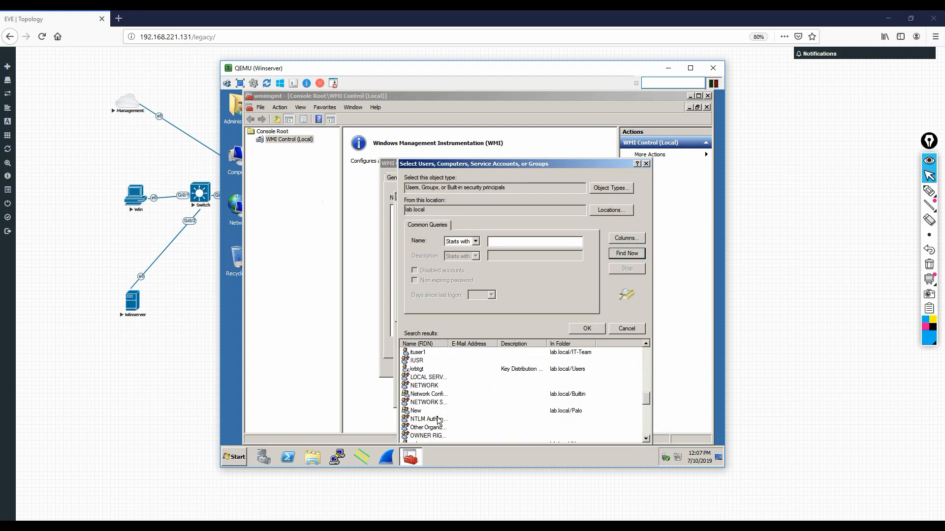
scroll(438, 411, down, 6)
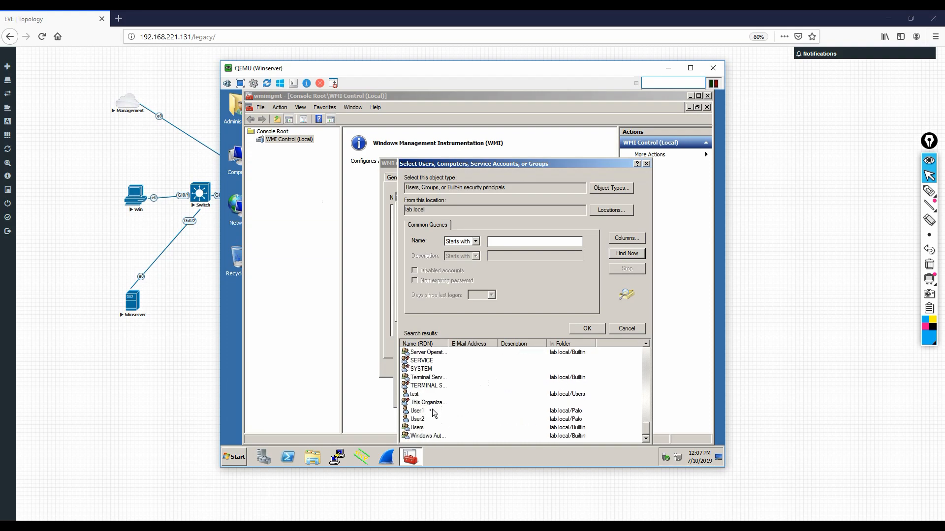
text(palo)
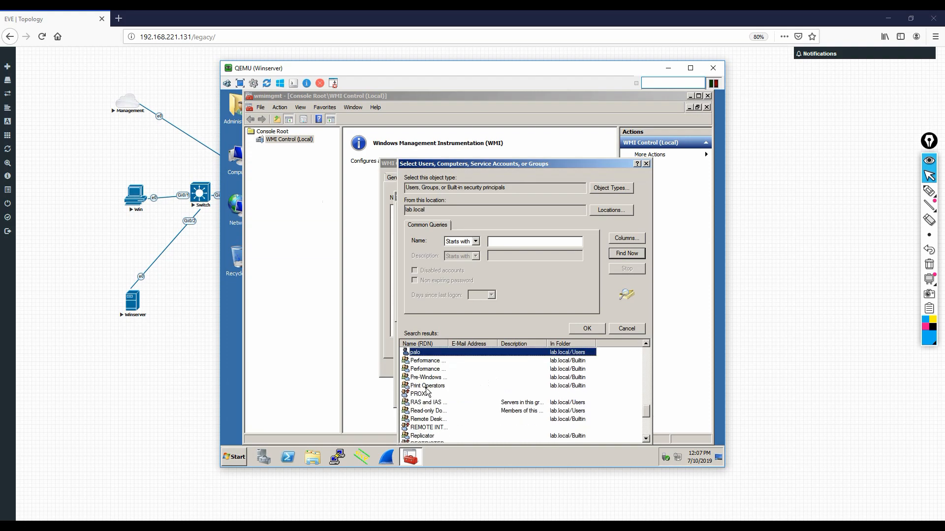
click(587, 329)
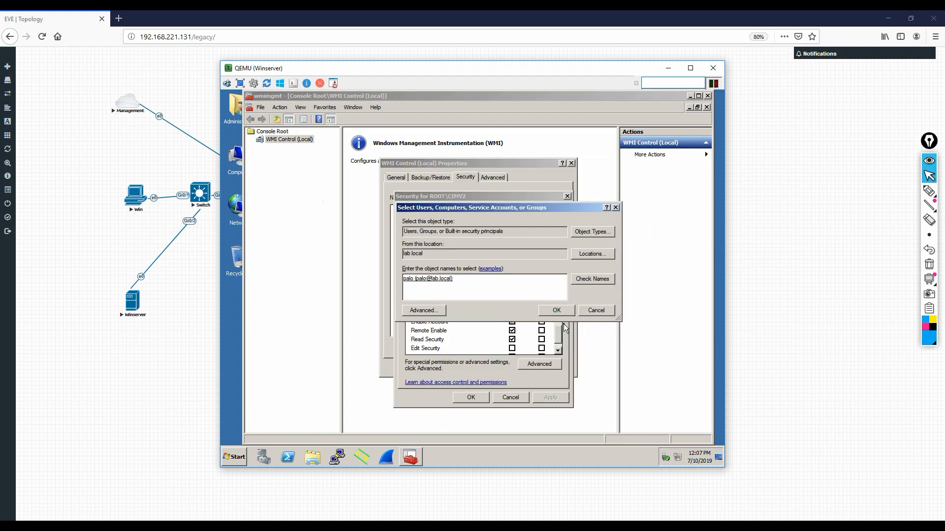
click(567, 311)
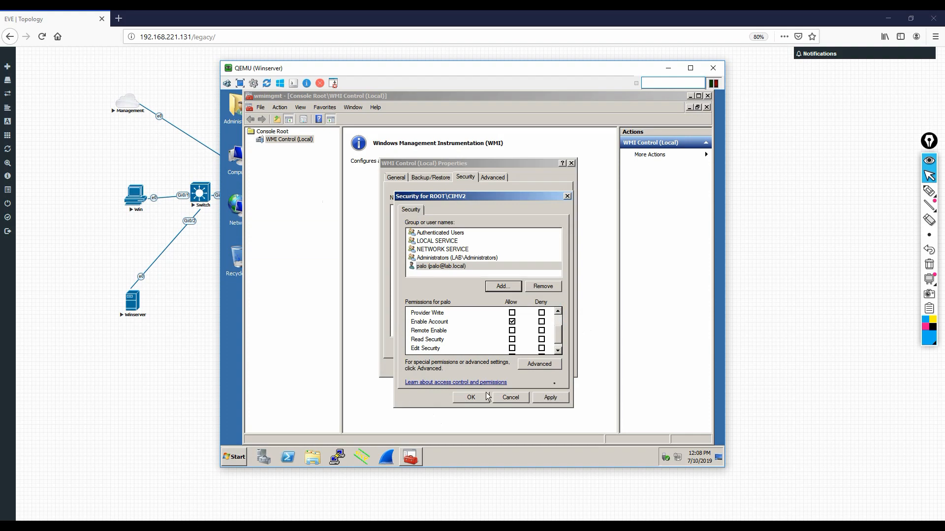
click(544, 397)
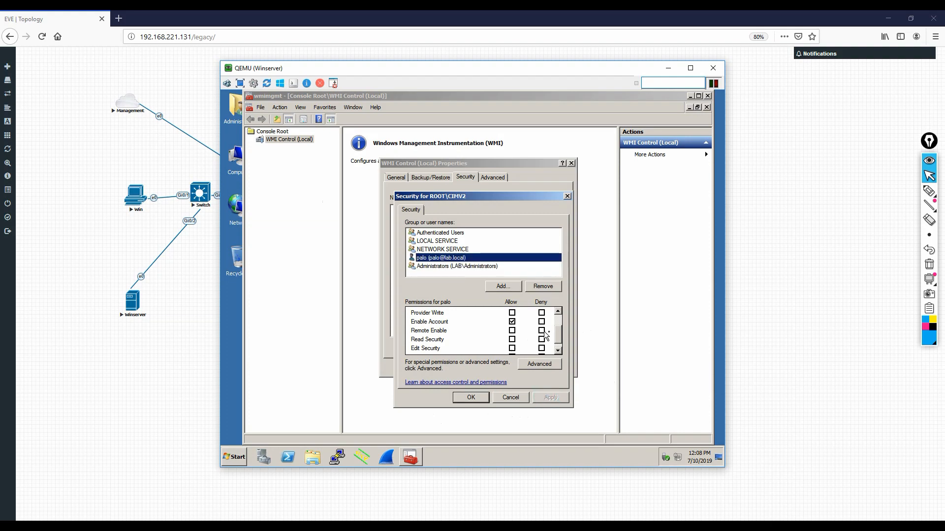
Allow palo the Remote Enable and Read Security permissions on ROOT\CIMV2, apply them, and close the WMI Control properties.
click(512, 331)
click(512, 340)
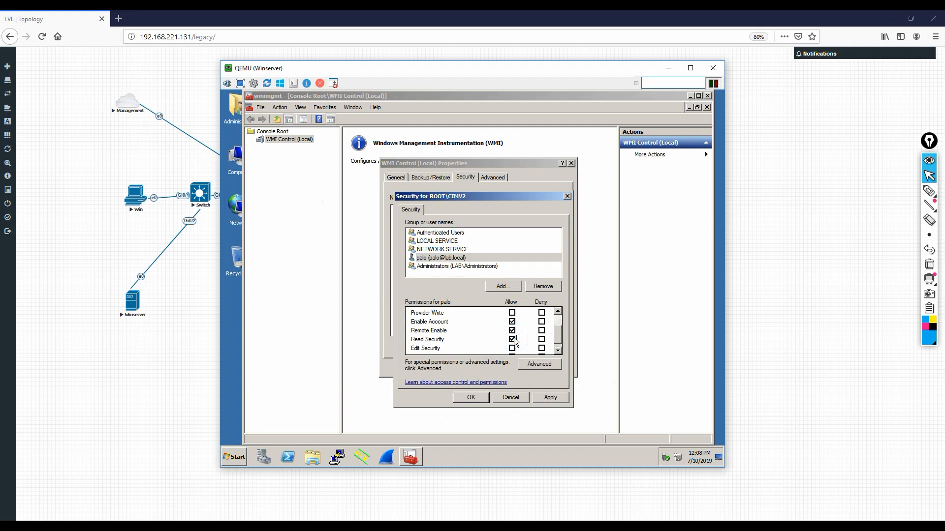
click(551, 398)
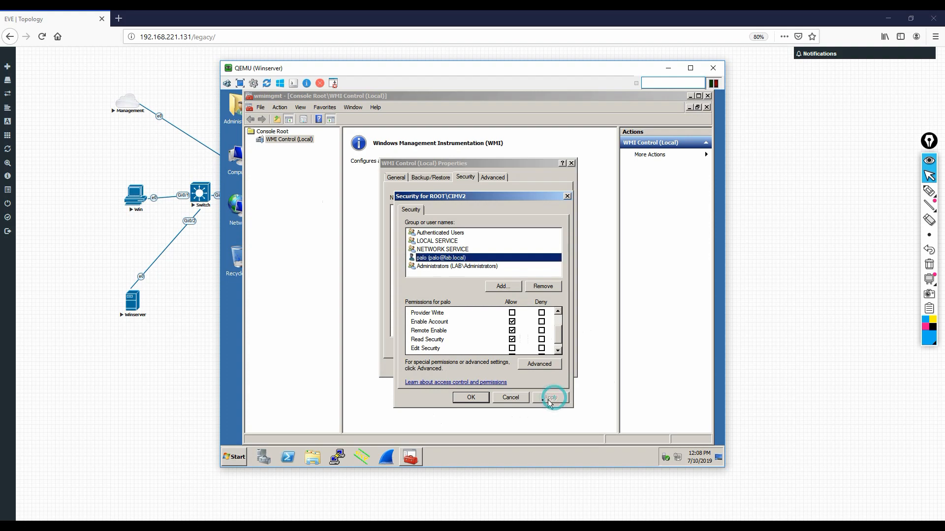
click(471, 398)
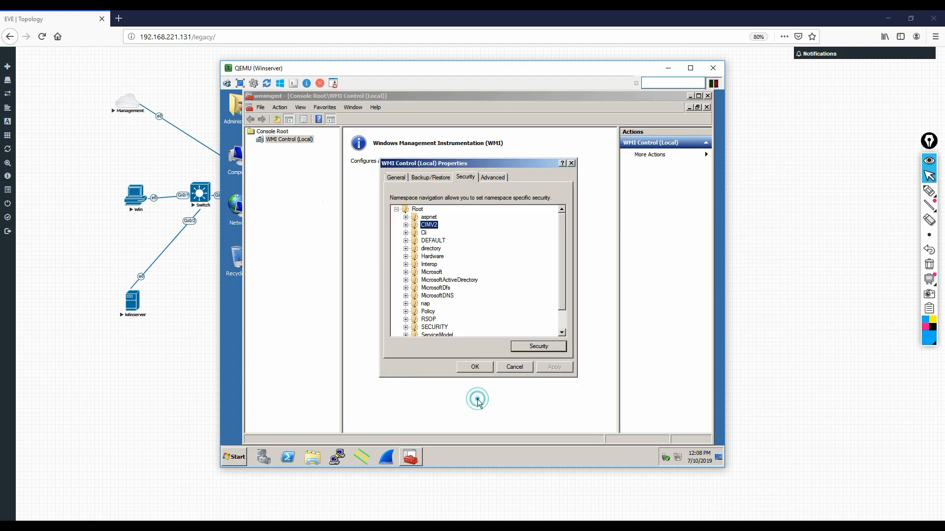
click(480, 371)
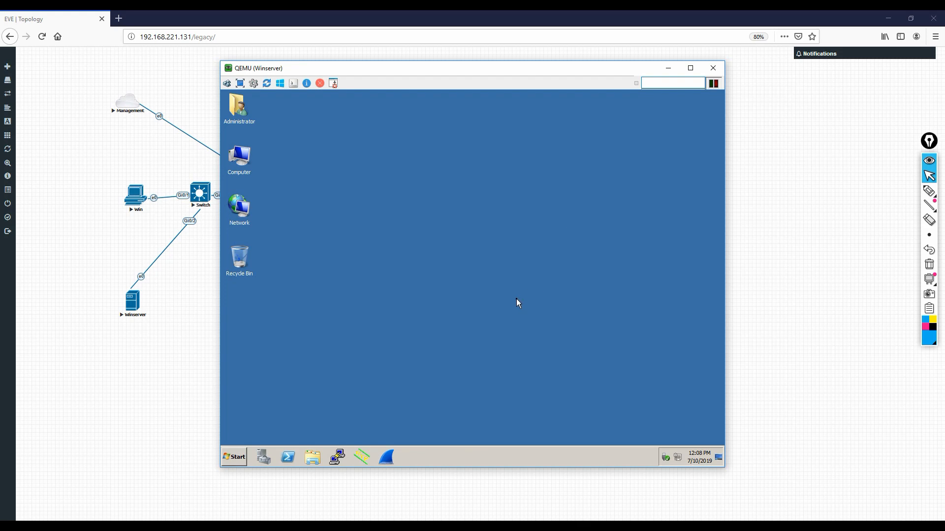
Switch to the EVE topology and open the Management node's console with ultravnc_wrapper to reach the Palo Alto web interface.
key(alt+Tab)
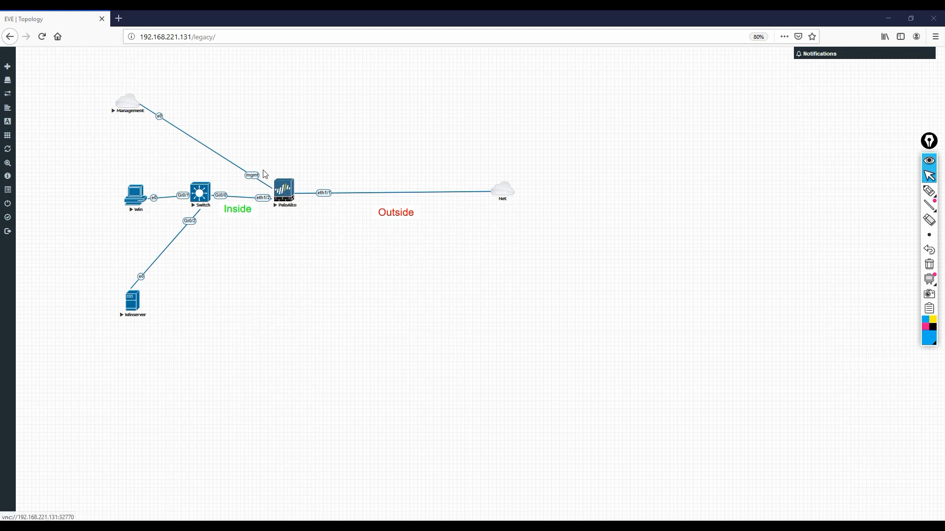
click(138, 108)
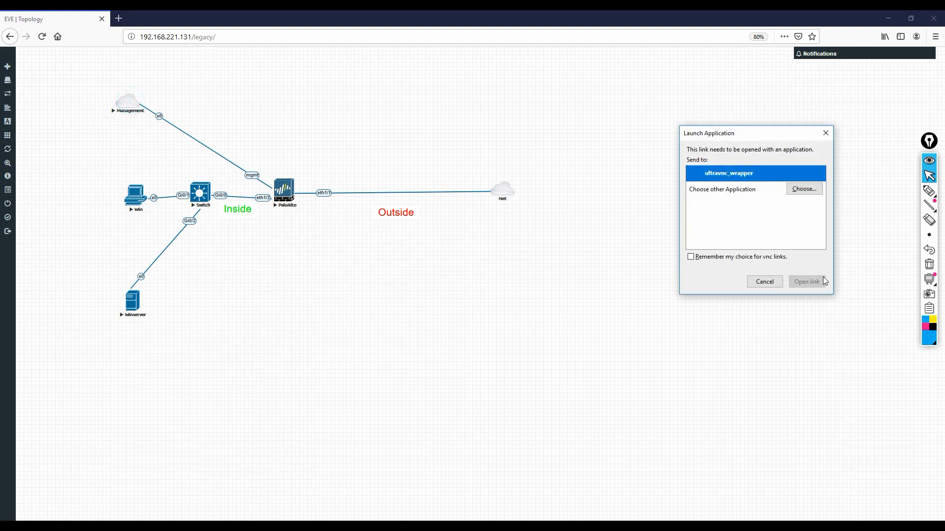
click(815, 285)
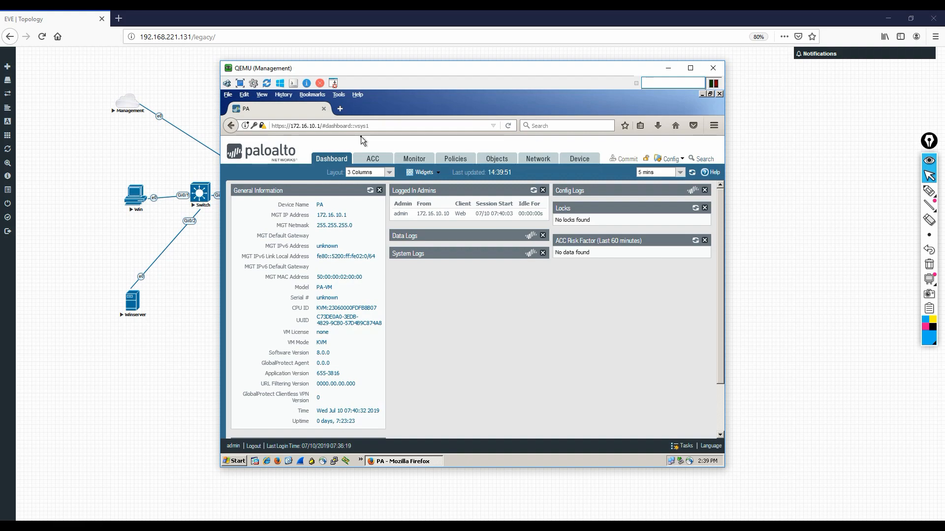
drag(417, 74, 558, 68)
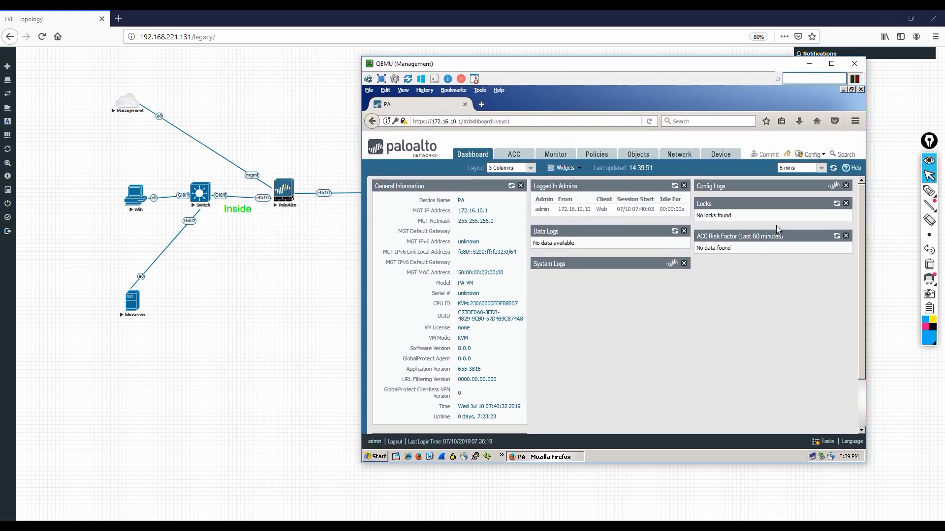
Examine the firewall's Ethernet interfaces and the IPv4 service route configuration for DNS, Kerberos, LDAP and UID Agent, leaving everything as is.
click(728, 157)
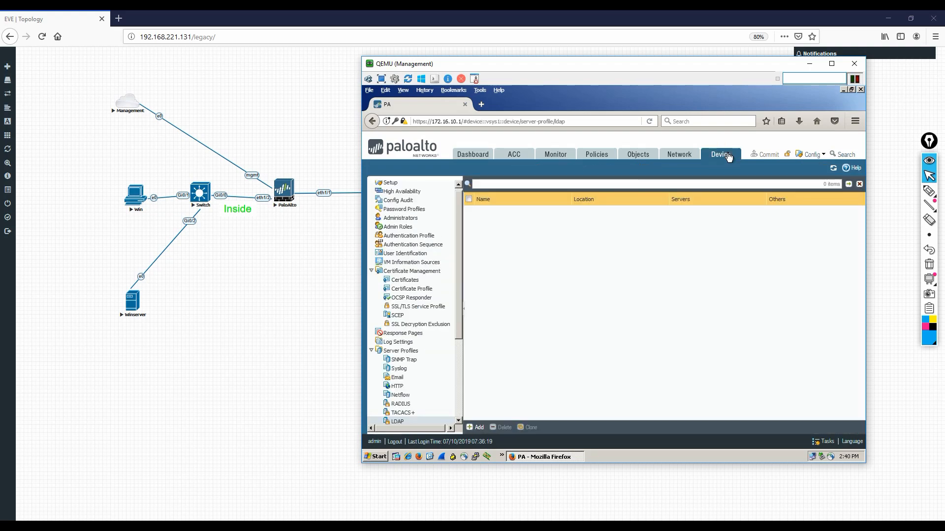
click(680, 157)
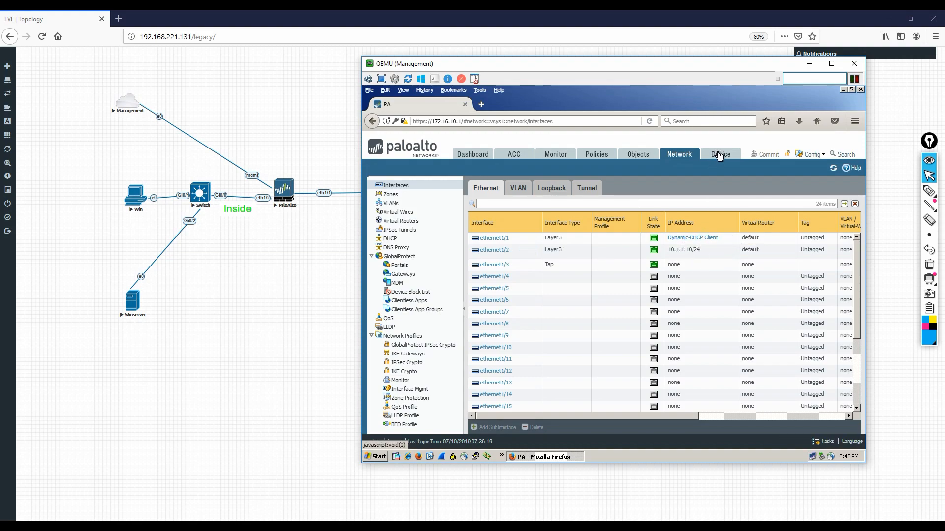
click(719, 155)
drag(669, 67, 648, 78)
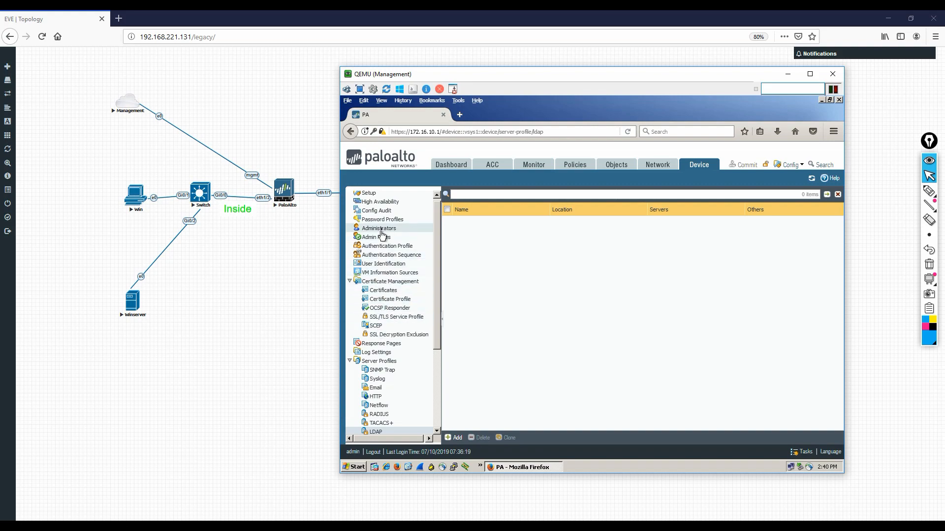
click(373, 194)
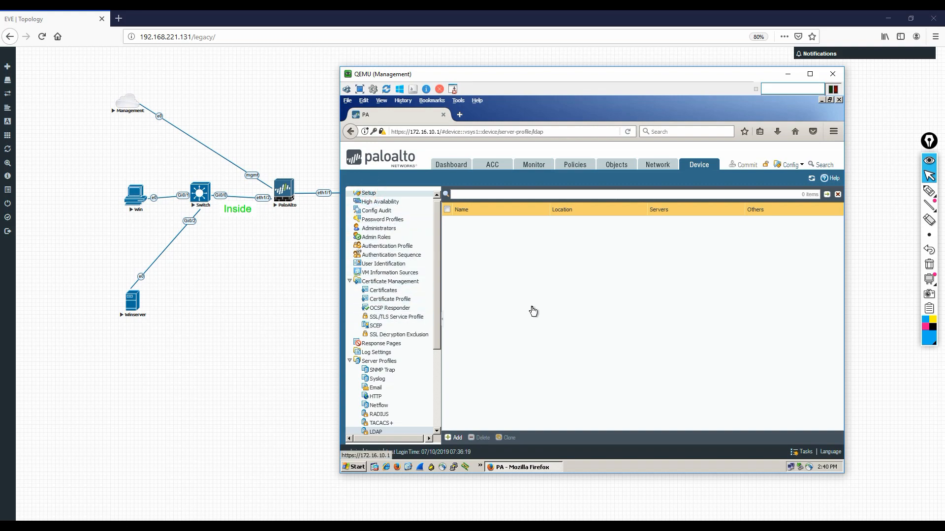
click(503, 313)
click(586, 295)
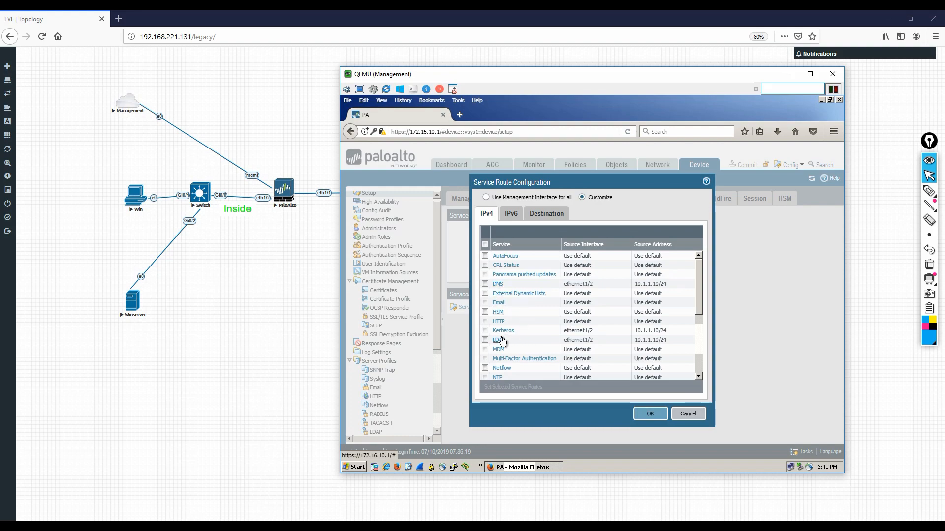
drag(700, 288, 699, 353)
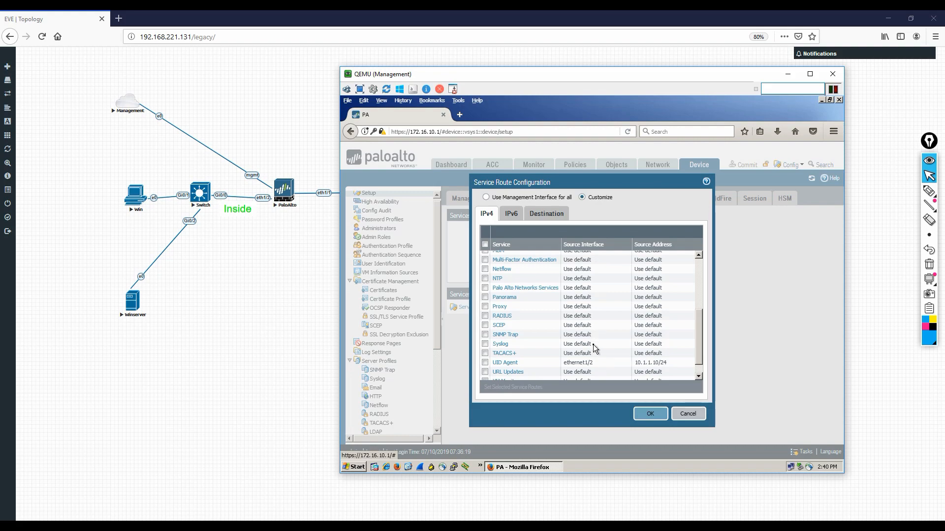
click(689, 417)
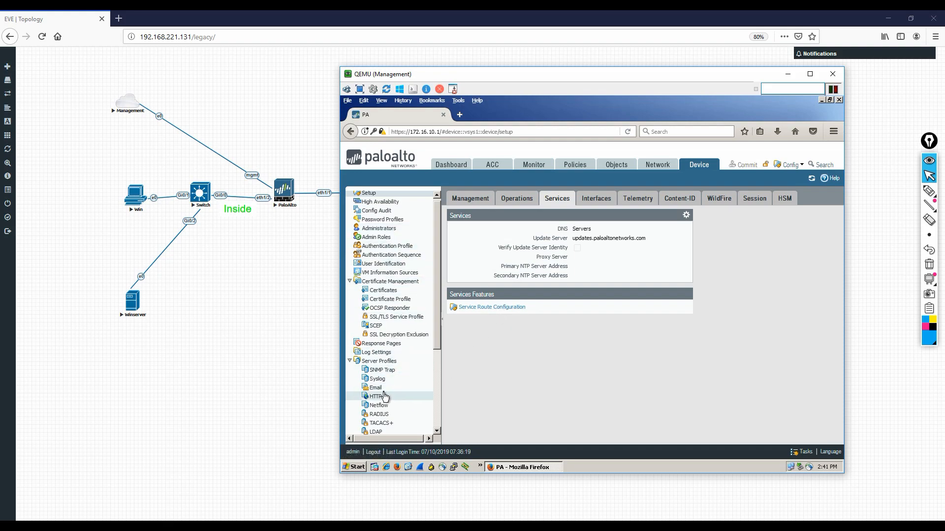
Create a new LDAP server profile named AD-Profile.
click(376, 432)
click(460, 438)
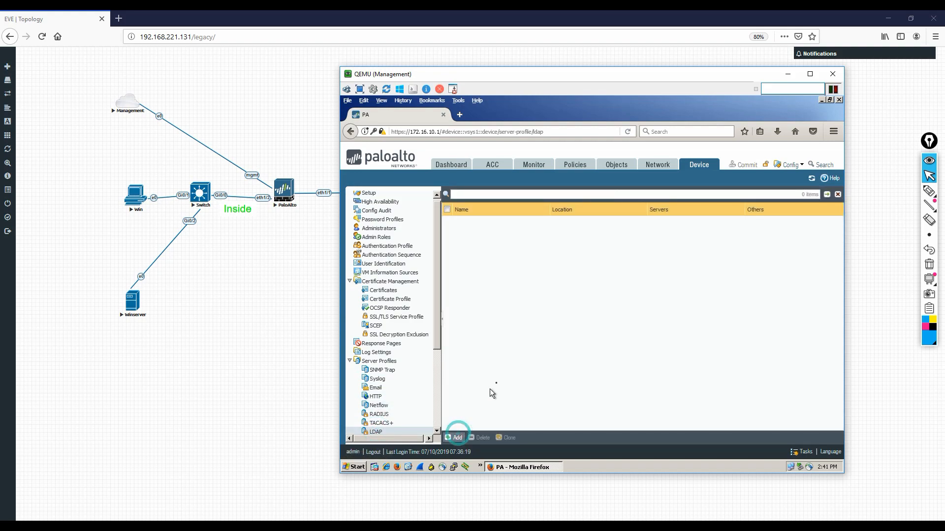
click(463, 206)
text(AD)
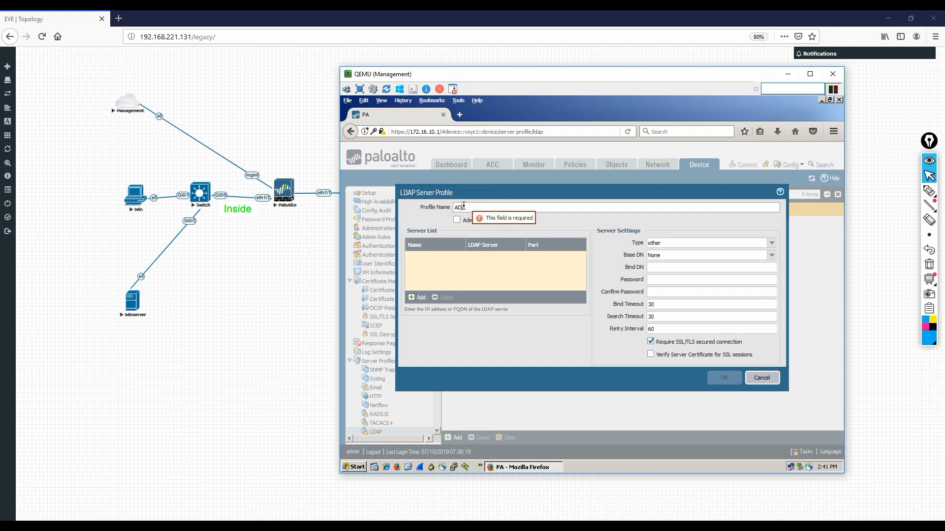
text(Profile)
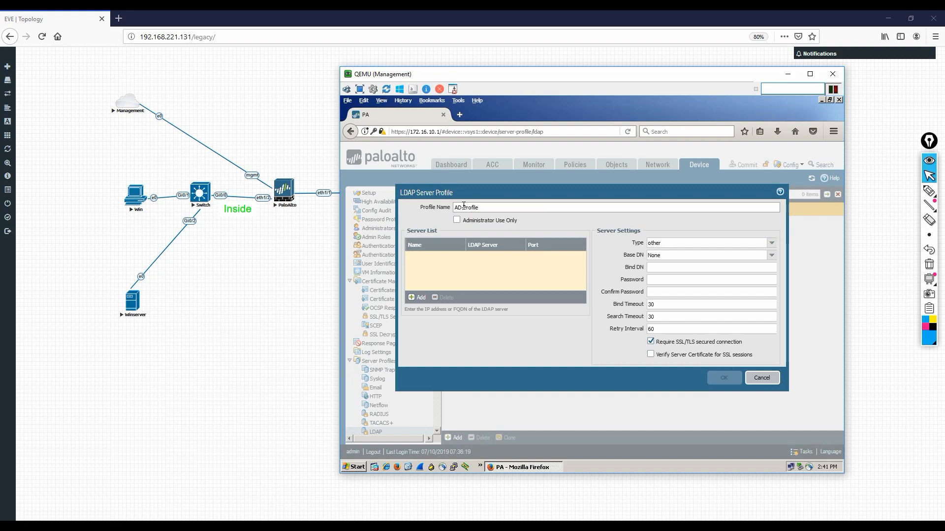
Add a server named AD with the LDAP server address 10.1.1.100 to the profile's server list.
mouse_move(469, 274)
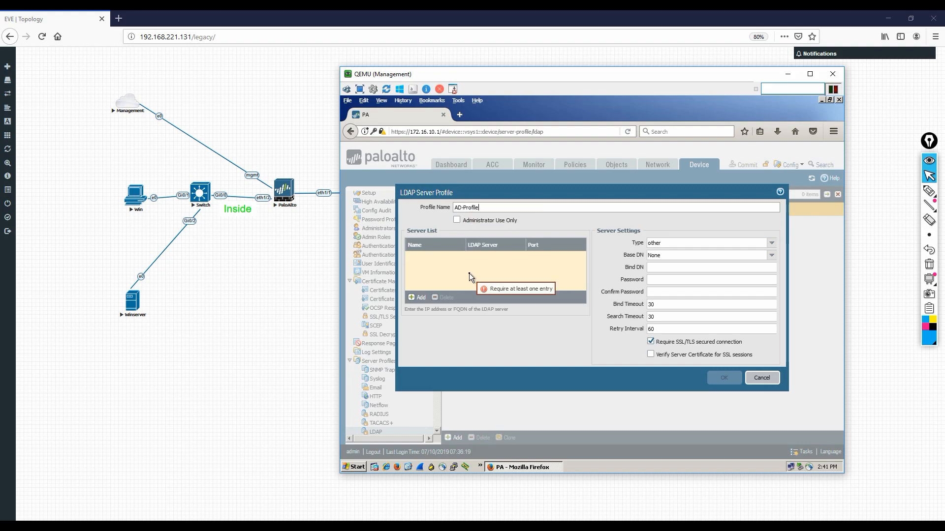
click(416, 298)
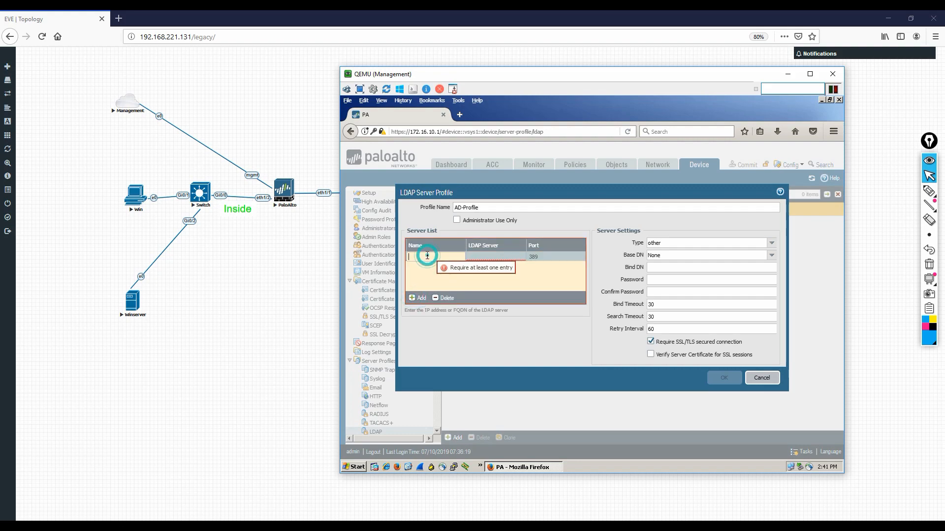
text(AD)
key(Tab)
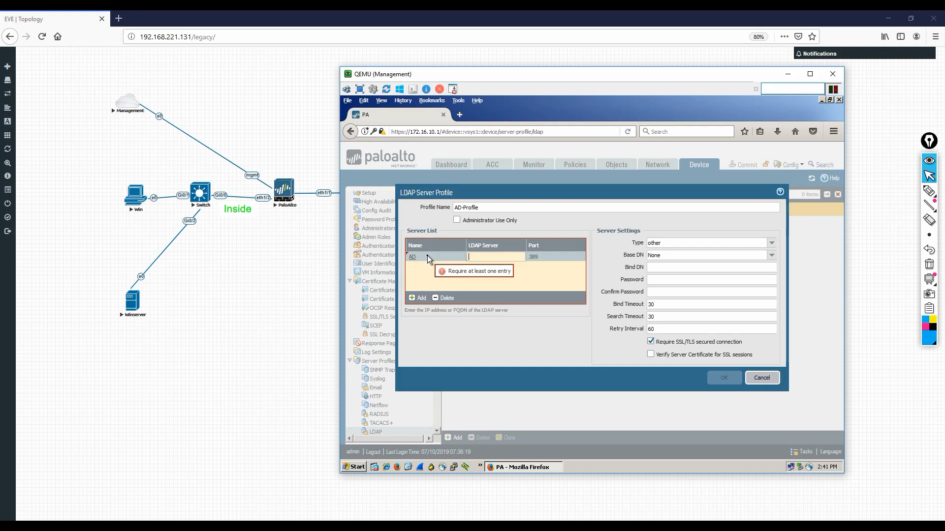
text(0.)
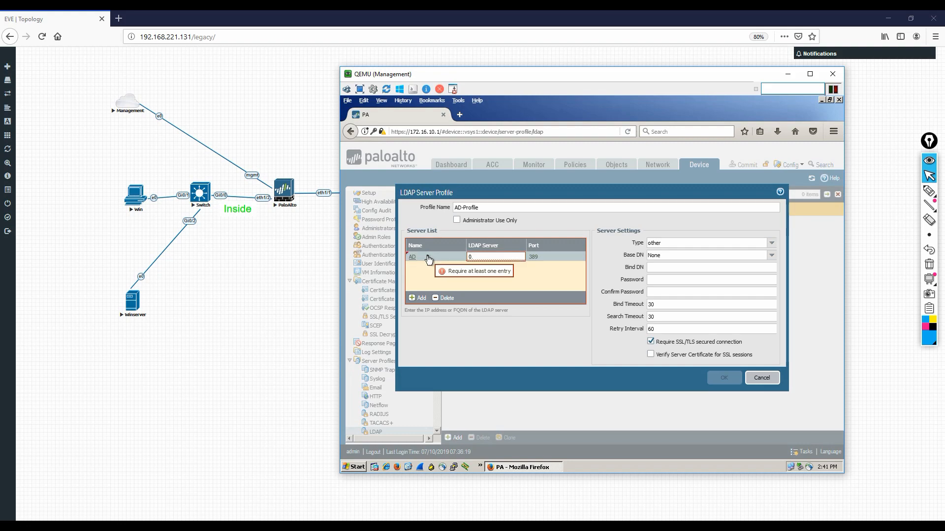
text(10.1.1)
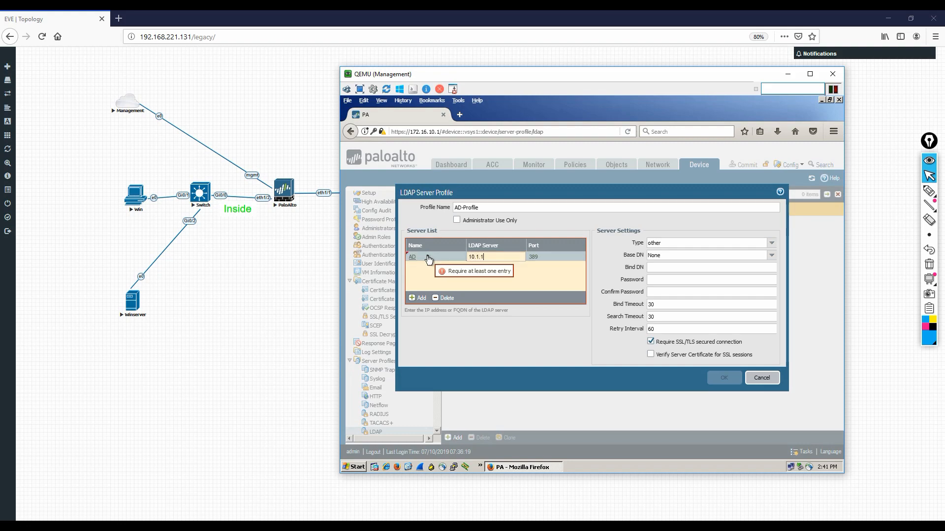
text(.100)
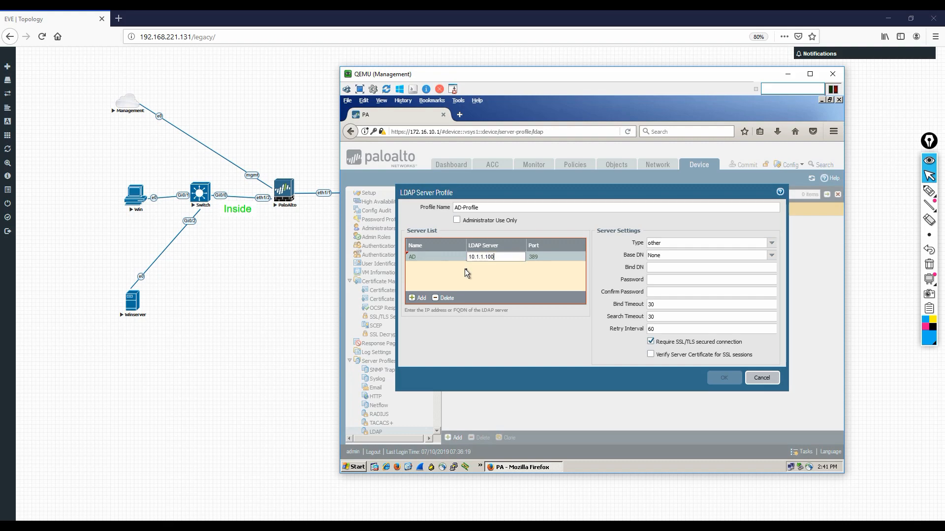
click(480, 270)
Set the LDAP server type to active-directory and the base DN to DC=lab,DC=local.
click(771, 243)
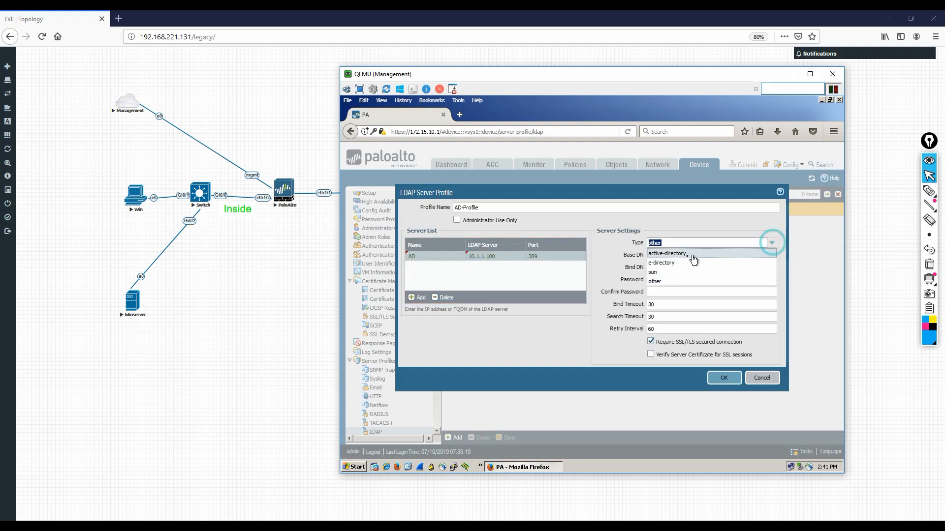
click(671, 254)
click(694, 254)
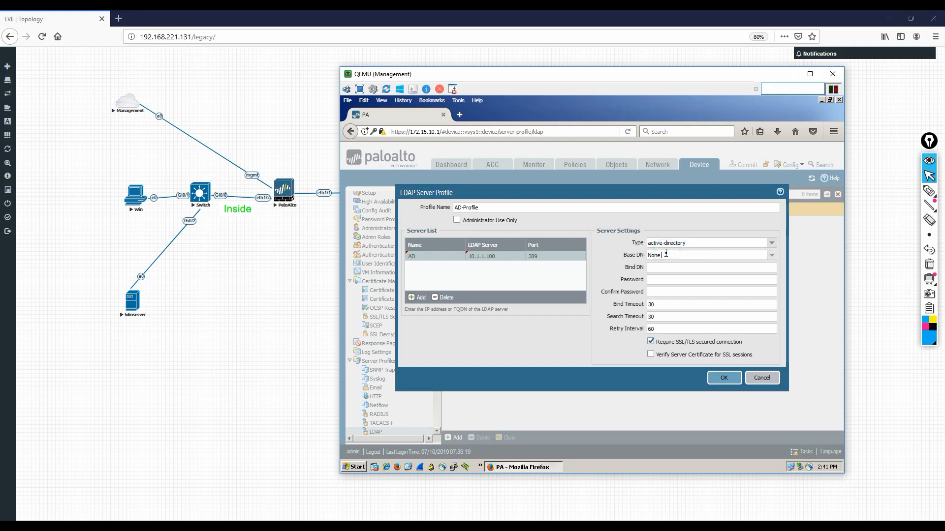
key(BackSpace)
key(BackSpace)
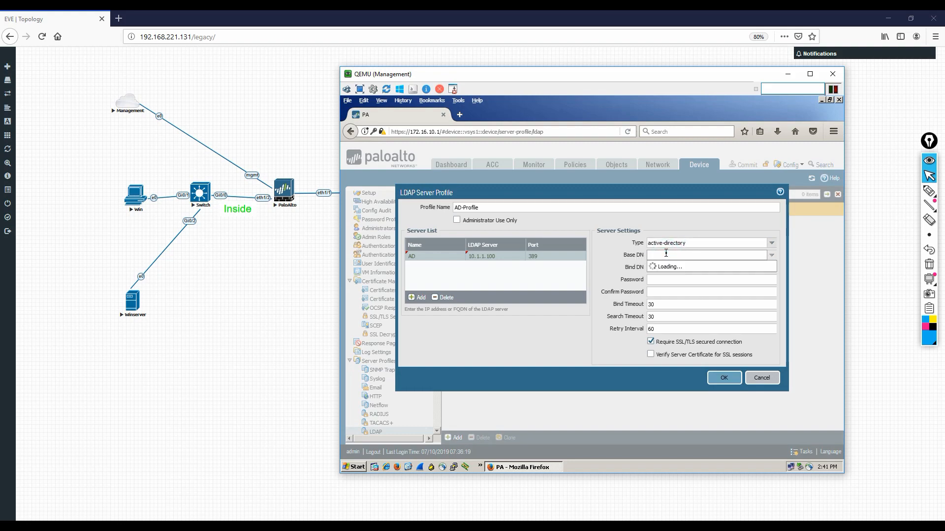
text(DC=lab)
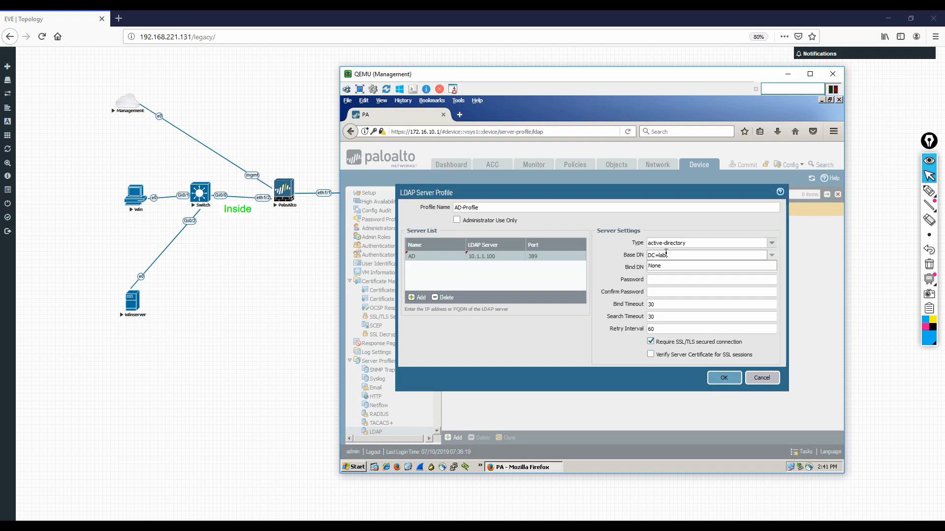
text(,DC=local)
key(Tab)
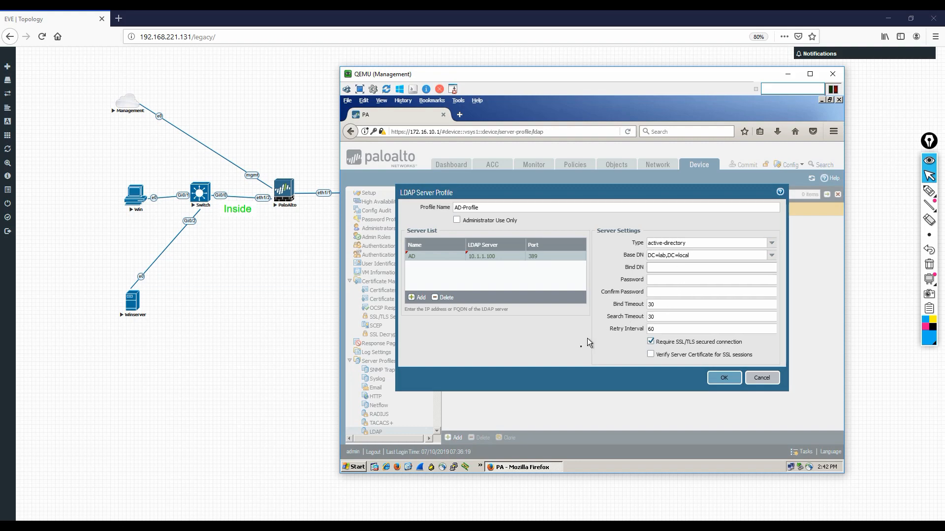
Enter the palo account's domain login as the Bind DN and fill in its password and confirmation.
text(palo@lab.local)
key(Tab)
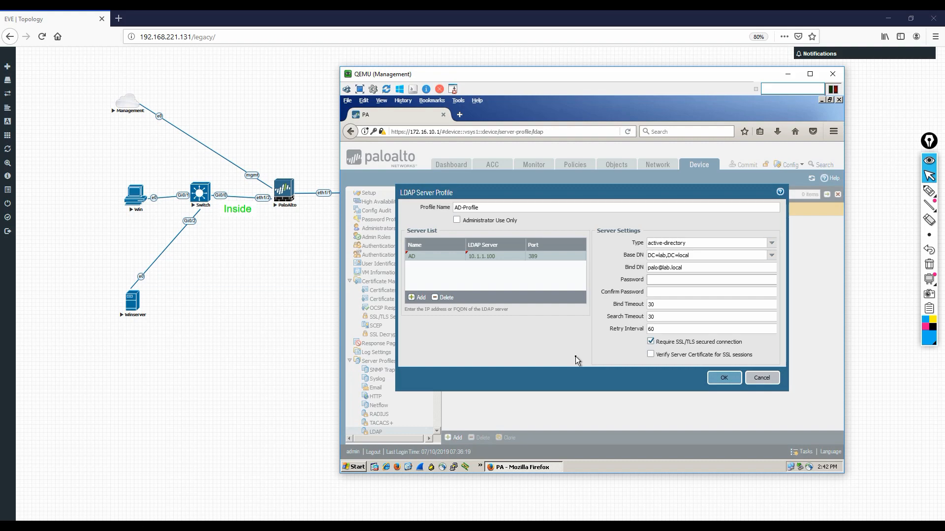
text(•••••••)
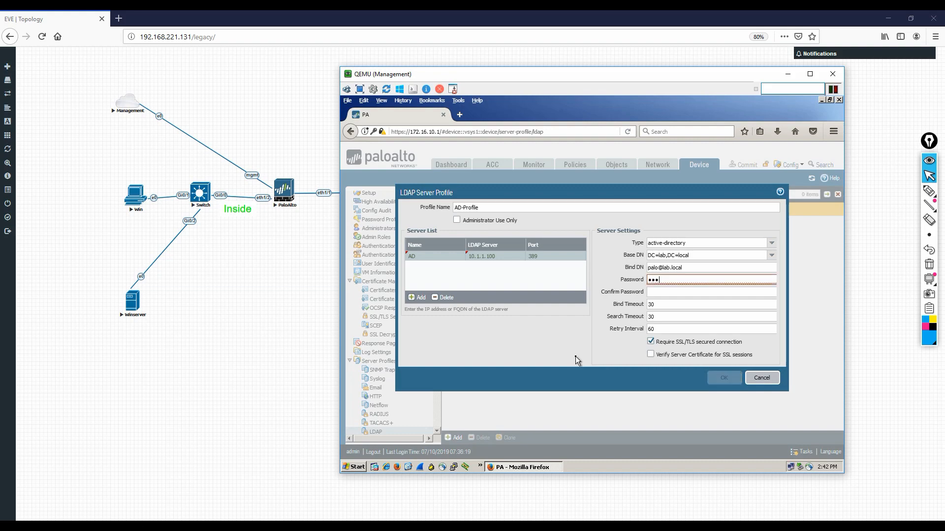
key(Tab)
text(•••••••)
Disable the SSL/TLS secured connection requirement and save the LDAP server profile.
click(670, 345)
click(652, 341)
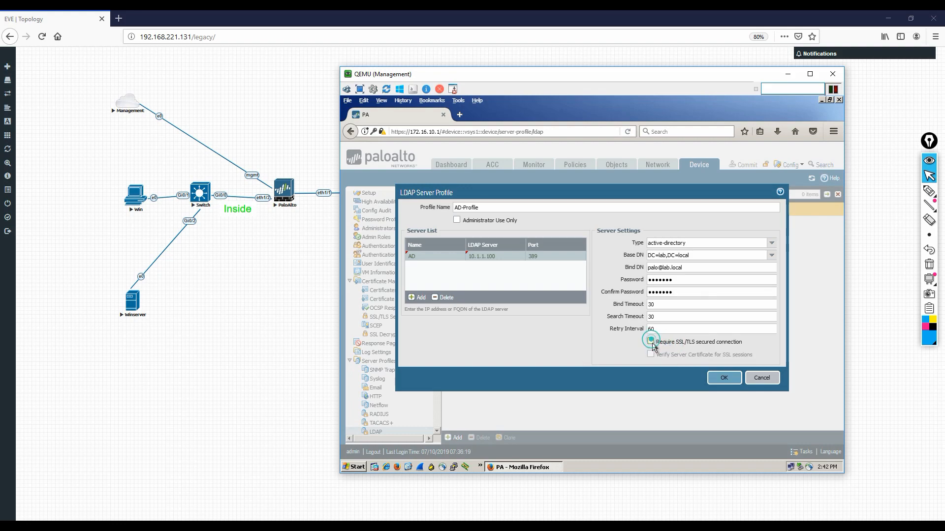
click(724, 379)
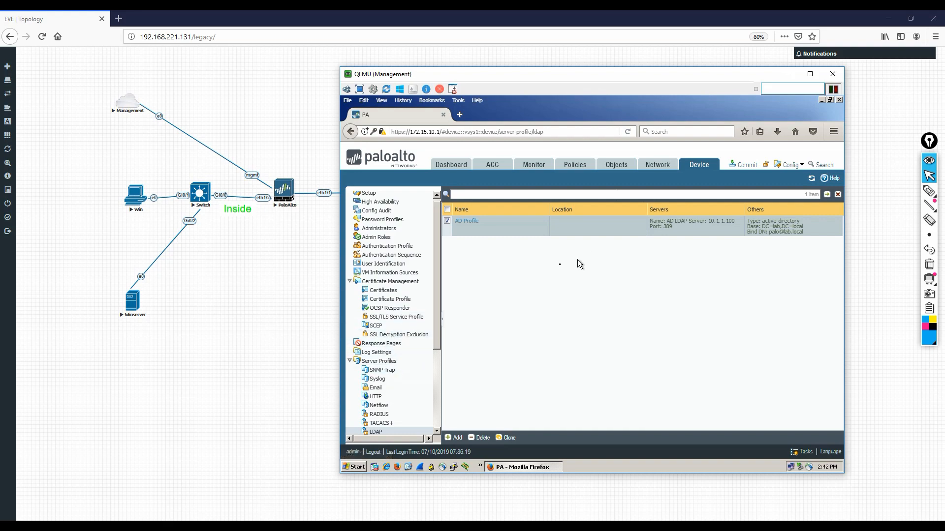
In the User-ID agent setup for user mapping, enter lab\palo as the WMI authentication user name and fill in the account password and confirmation.
click(392, 273)
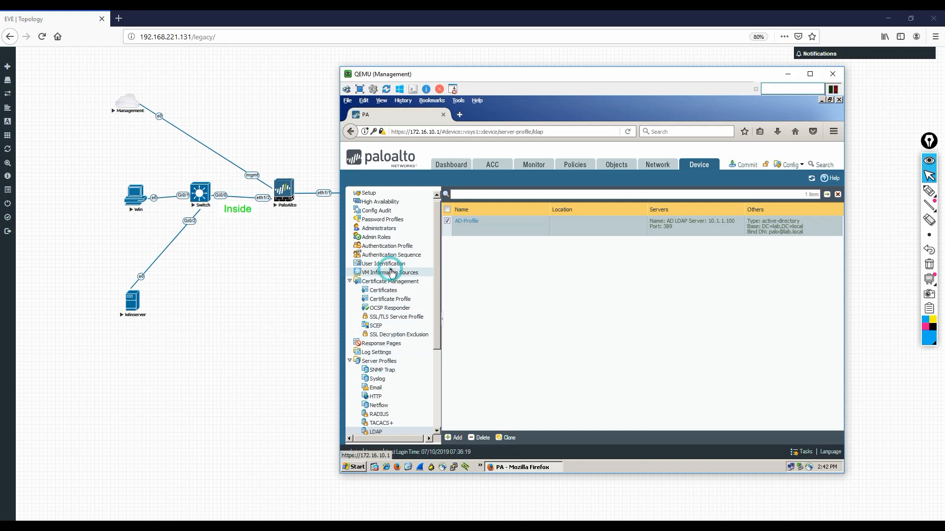
click(396, 266)
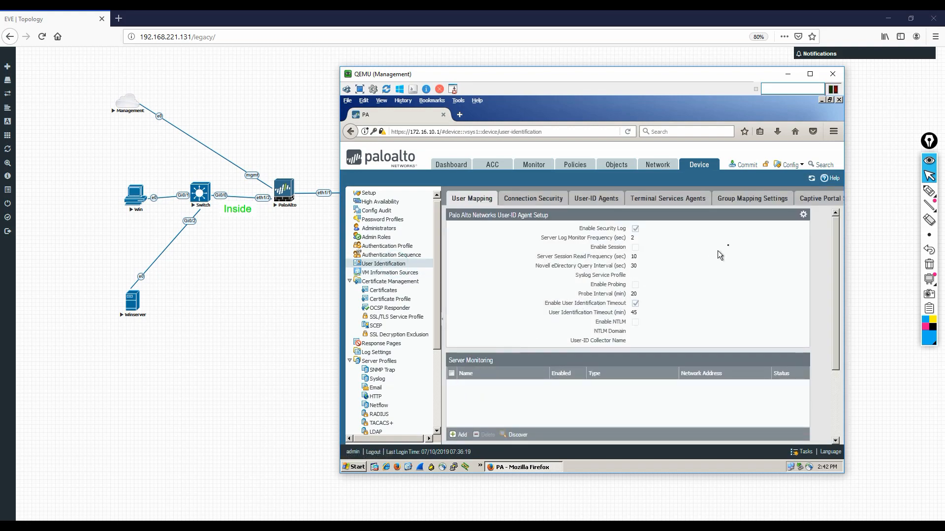
click(803, 216)
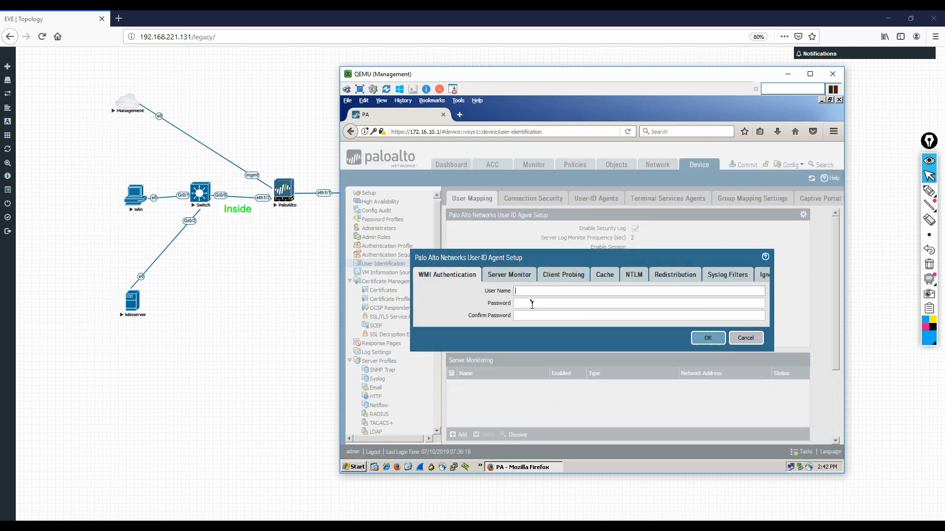
click(530, 291)
text(lab\palo)
key(Tab)
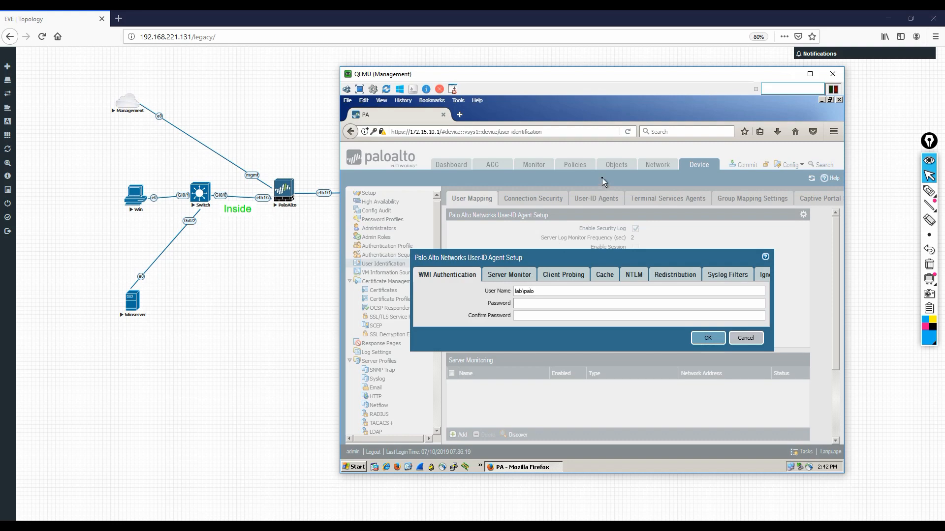
text(*******)
key(Tab)
text(***)
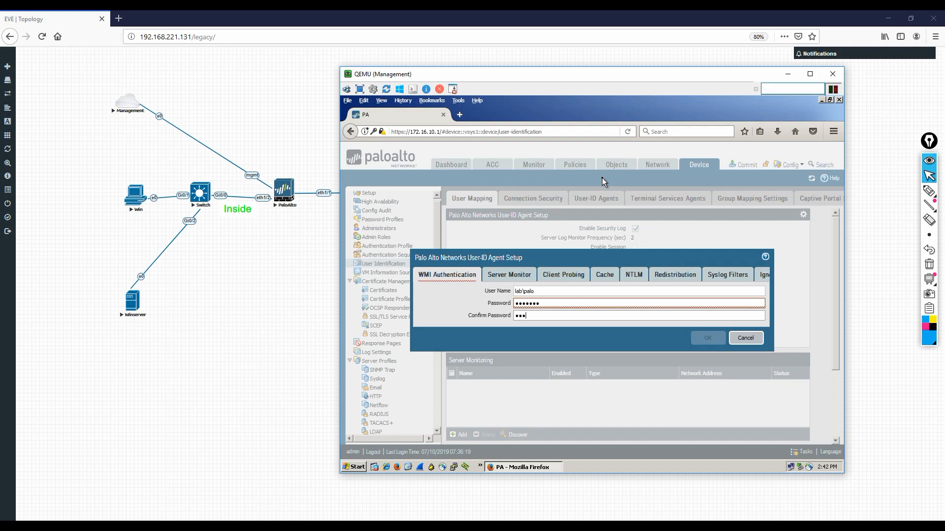
text(****)
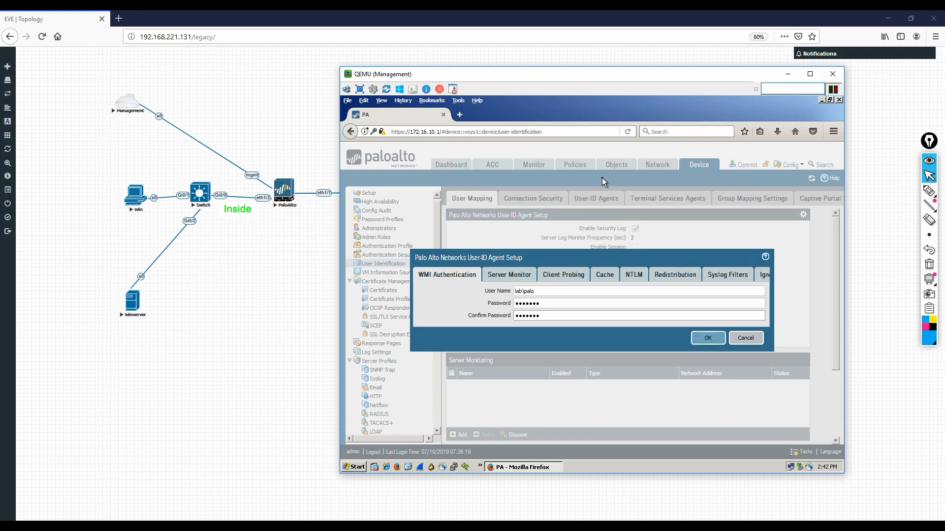
Review the agent's server monitor, client probing, cache, NTLM, redistribution, syslog filter and ignore user settings without changing them, and save the agent setup.
click(518, 280)
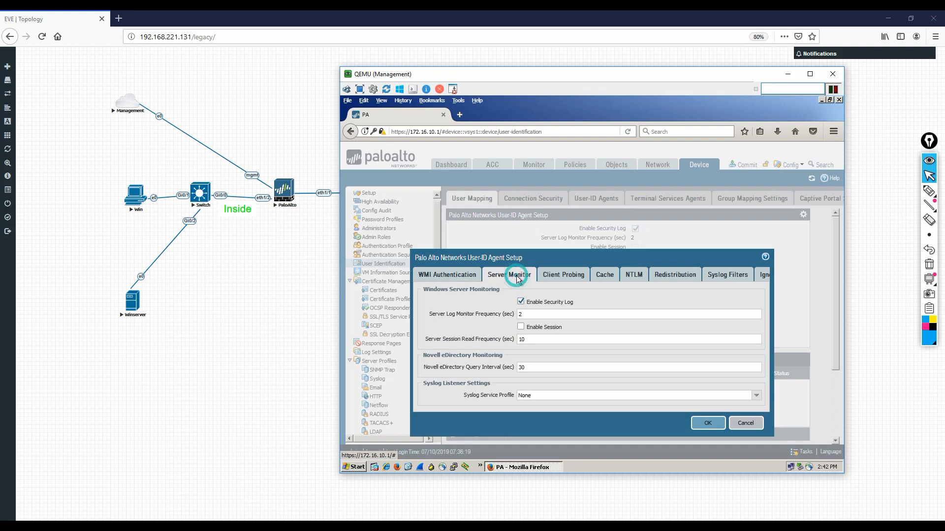
double_click(528, 316)
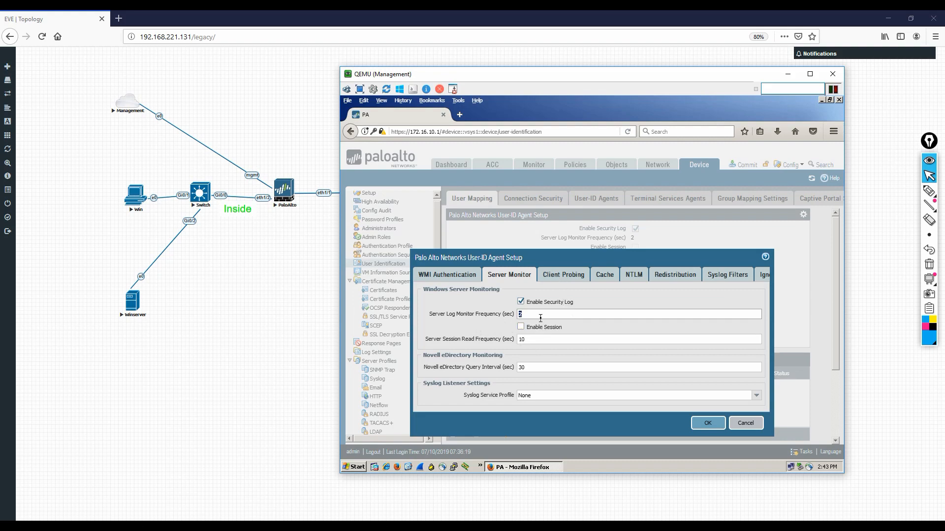
click(556, 281)
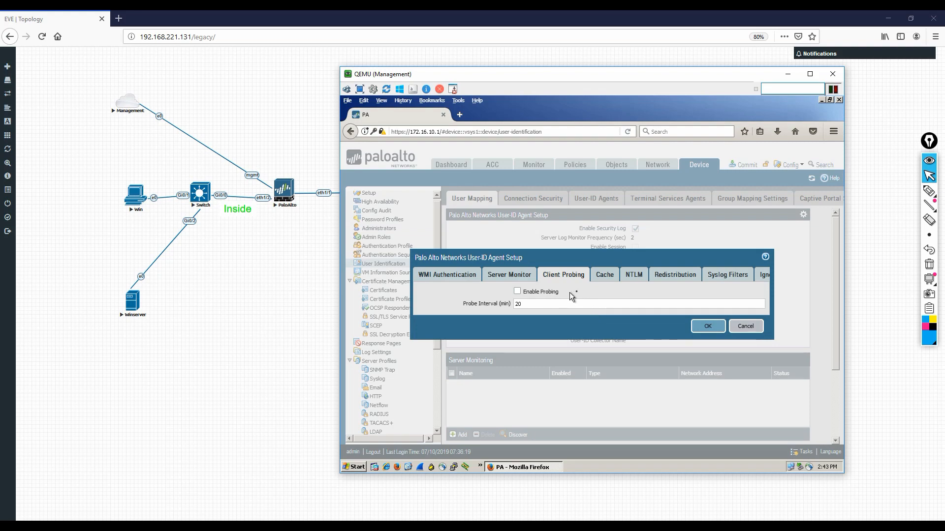
click(599, 273)
click(524, 304)
double_click(521, 304)
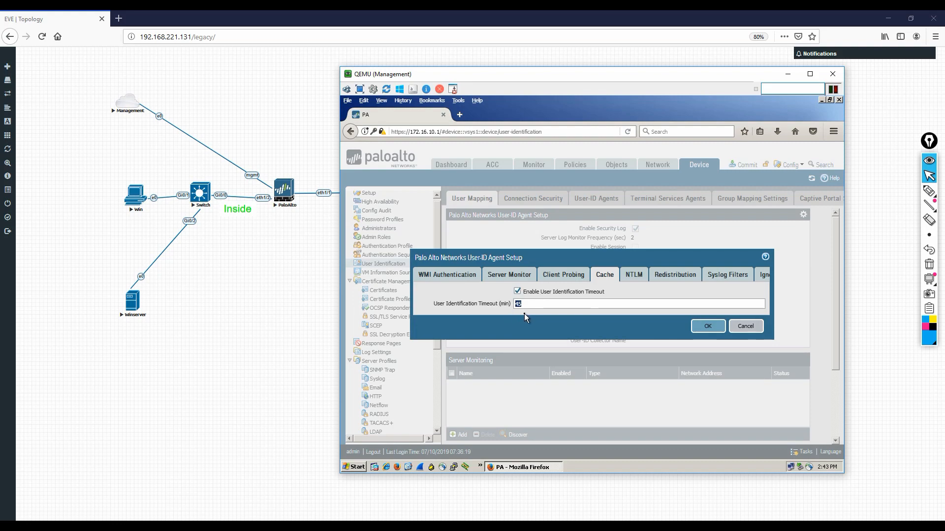
click(630, 278)
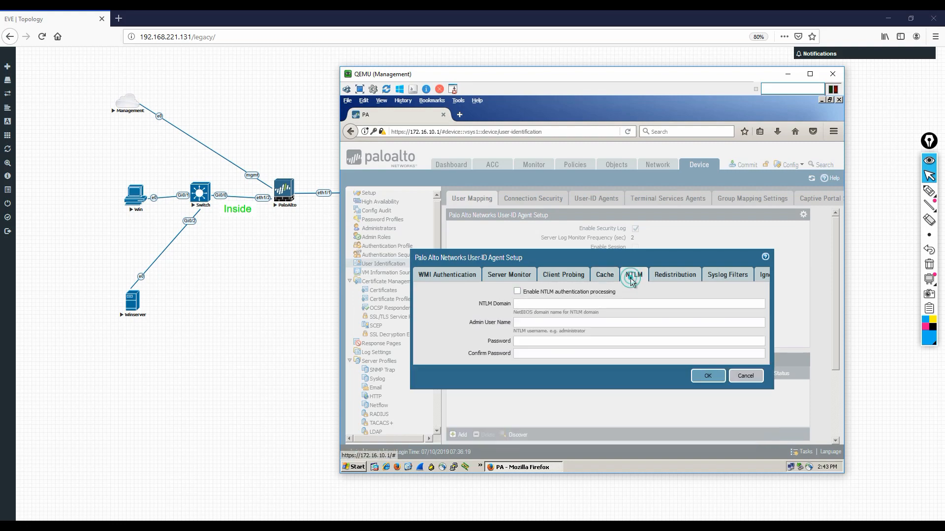
click(658, 280)
click(728, 274)
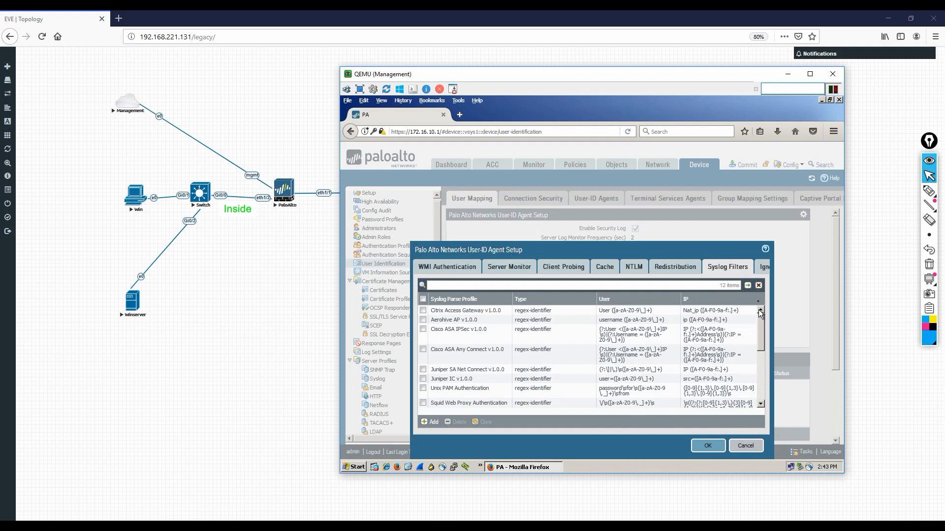
click(761, 267)
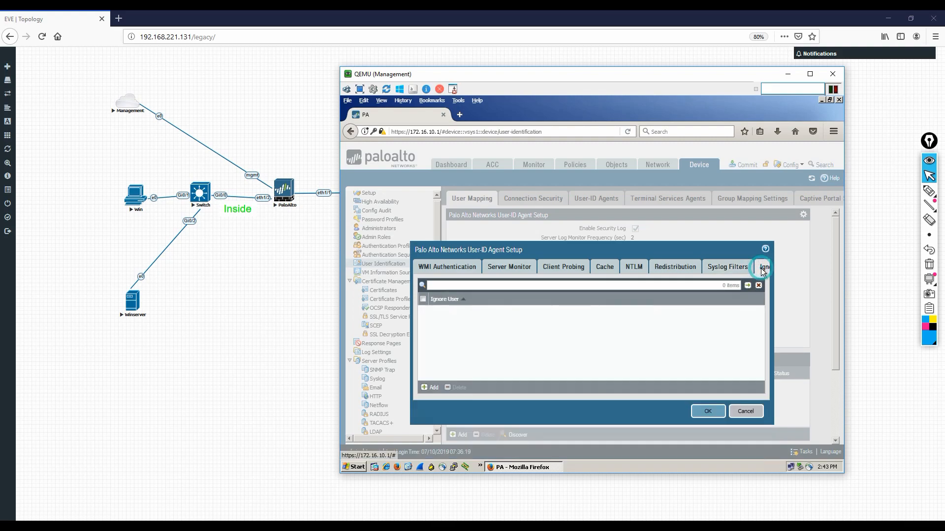
click(706, 410)
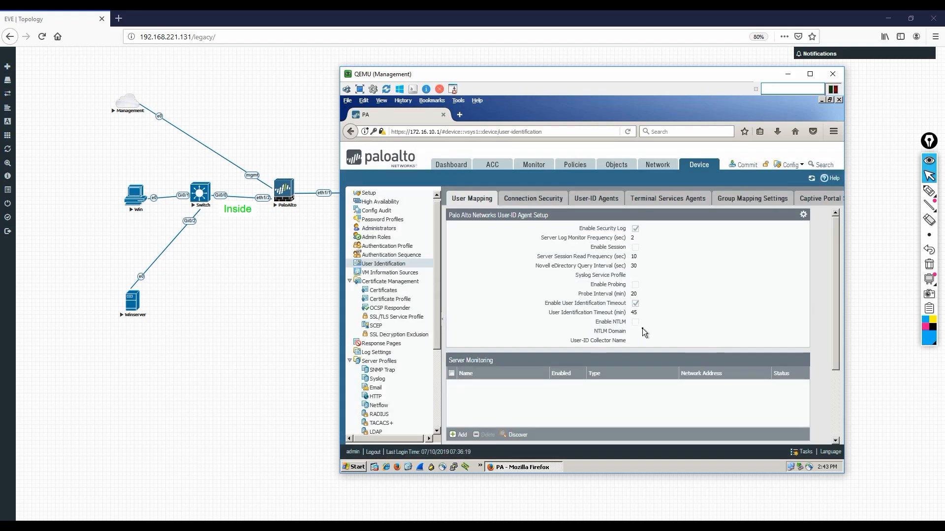
Add an enabled Microsoft Active Directory monitored server named AD with network address 10.1.1.100.
scroll(642, 329, down, 5)
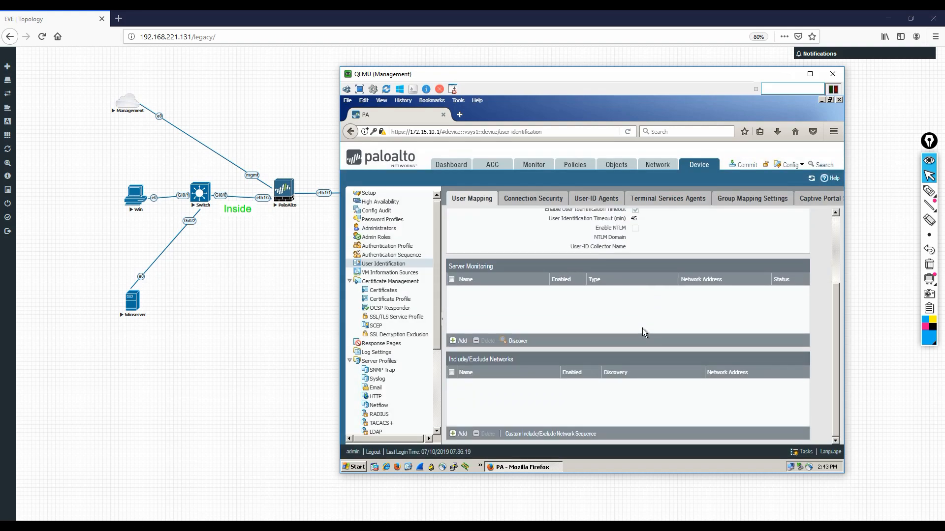
click(461, 341)
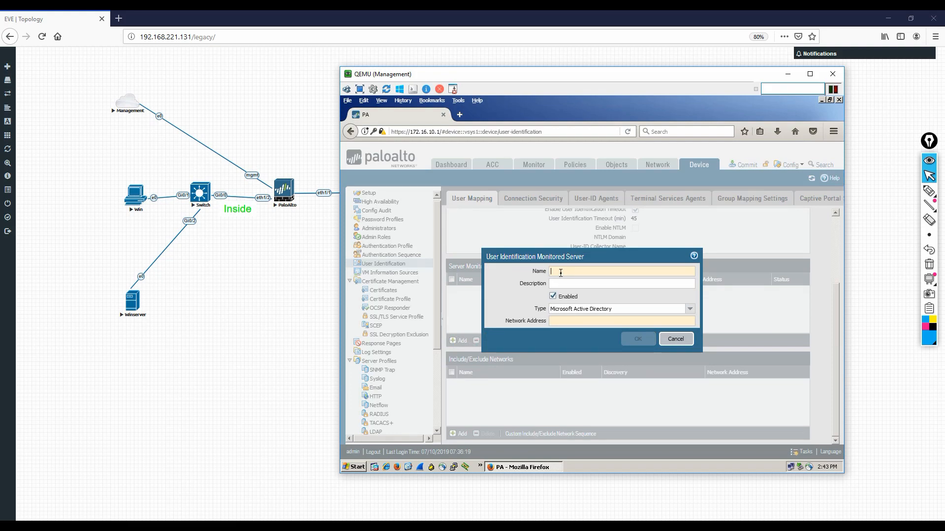
text(AD)
key(Tab)
key(Tab)
key(Tab)
key(Tab)
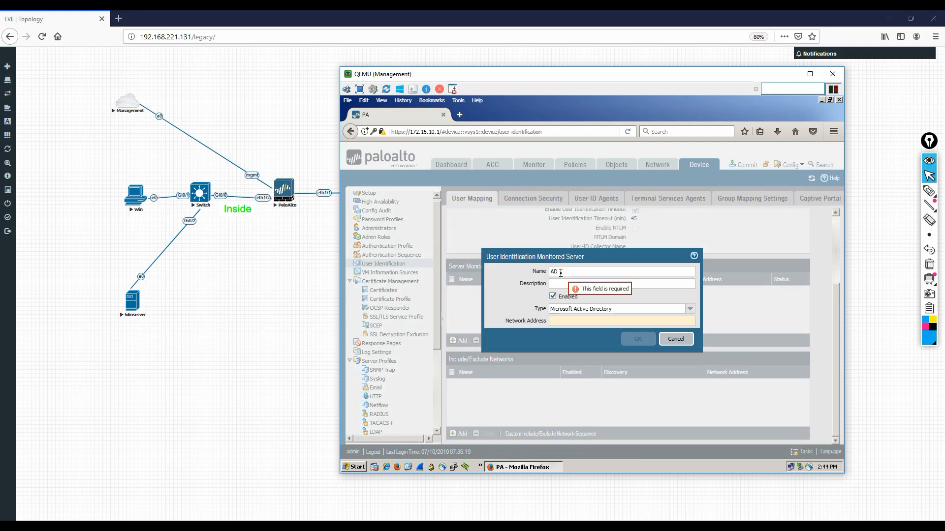
text(10.1.1.100)
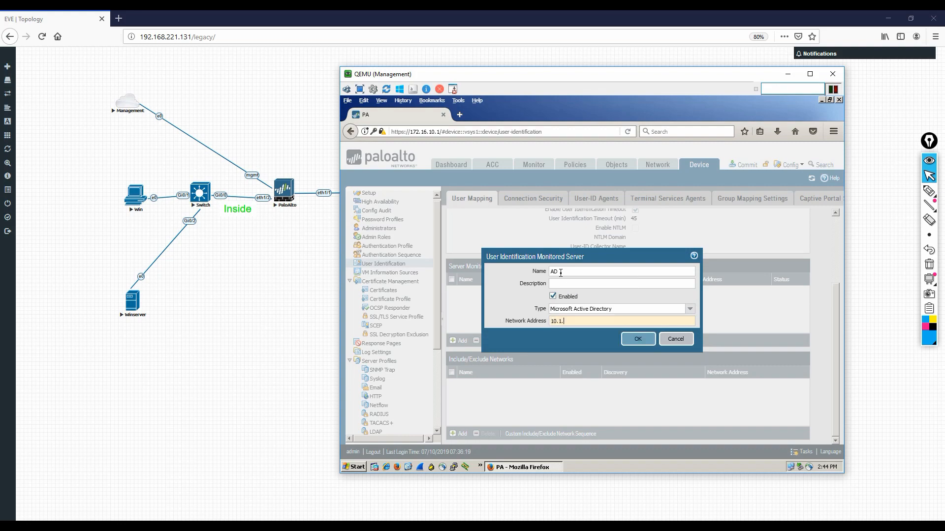
click(645, 339)
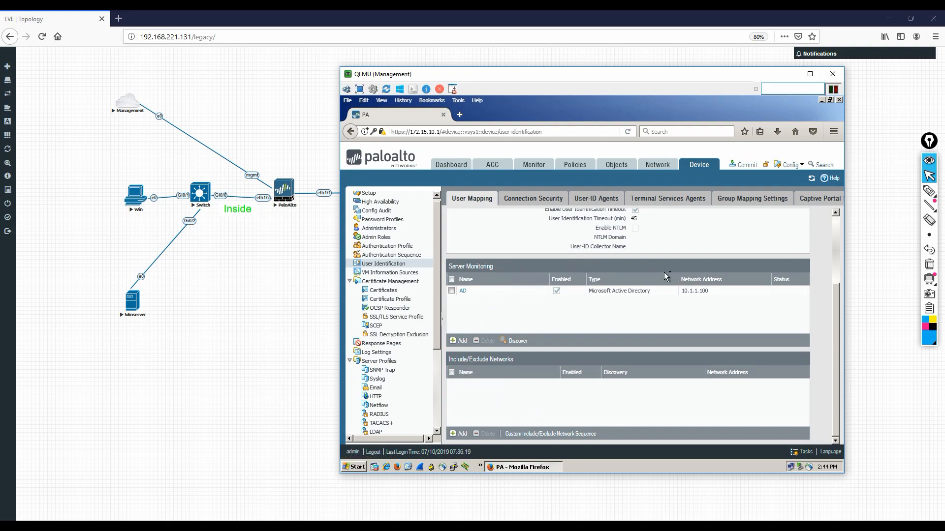
Commit the firewall configuration and close the commit status dialog.
click(744, 165)
click(681, 413)
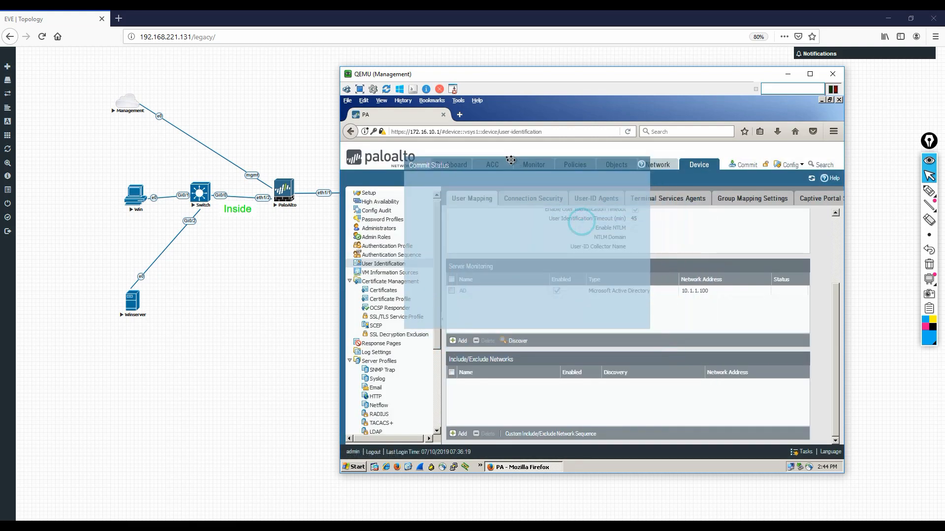
drag(544, 149, 548, 276)
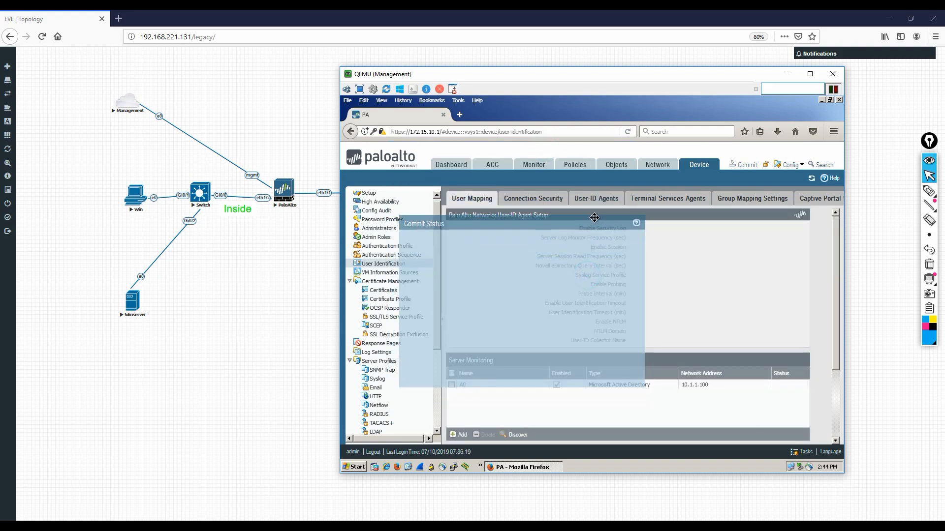
click(613, 370)
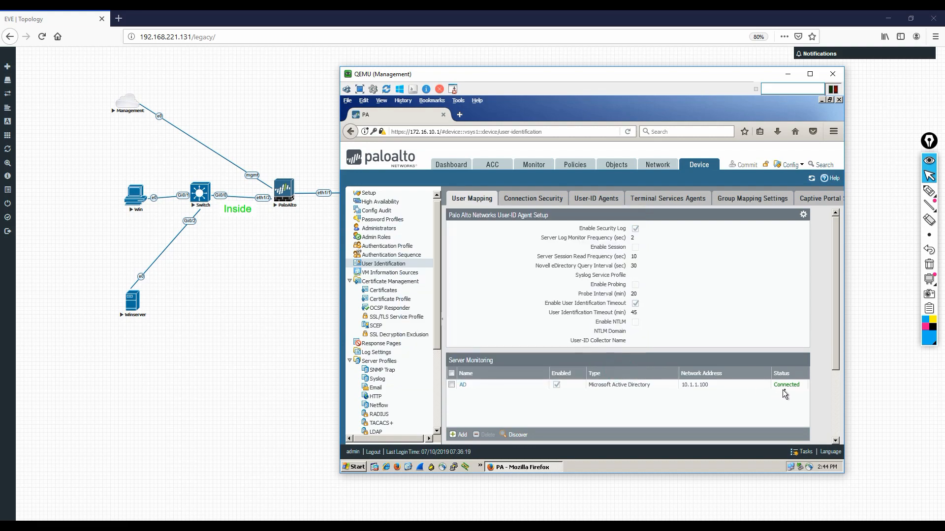
Create an LDAP authentication profile named AD using server profile AD-Profile and username modifier %USERDOMAIN%\%USERINPUT%.
click(387, 246)
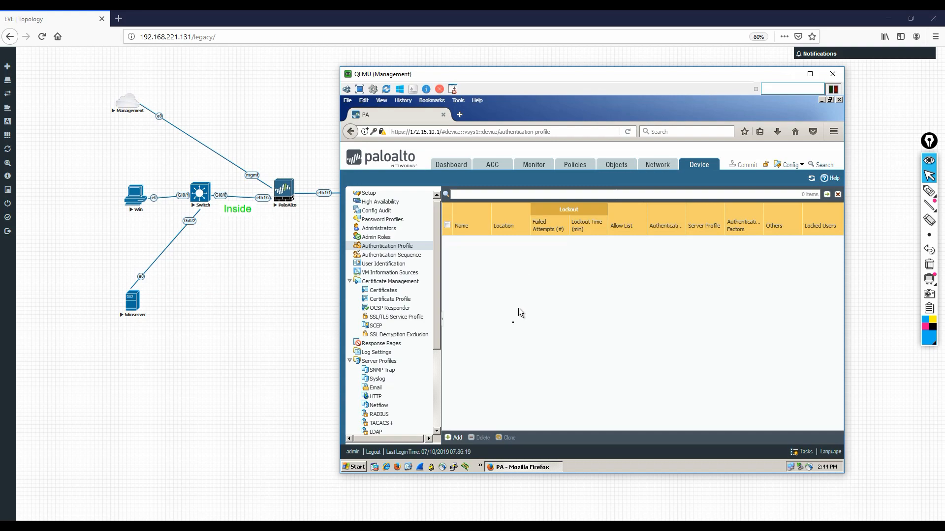
click(454, 437)
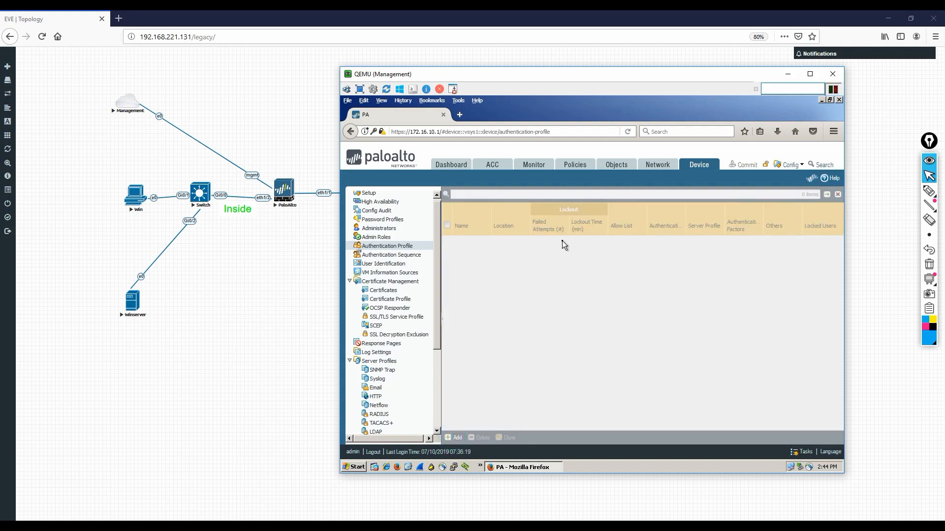
text(AD)
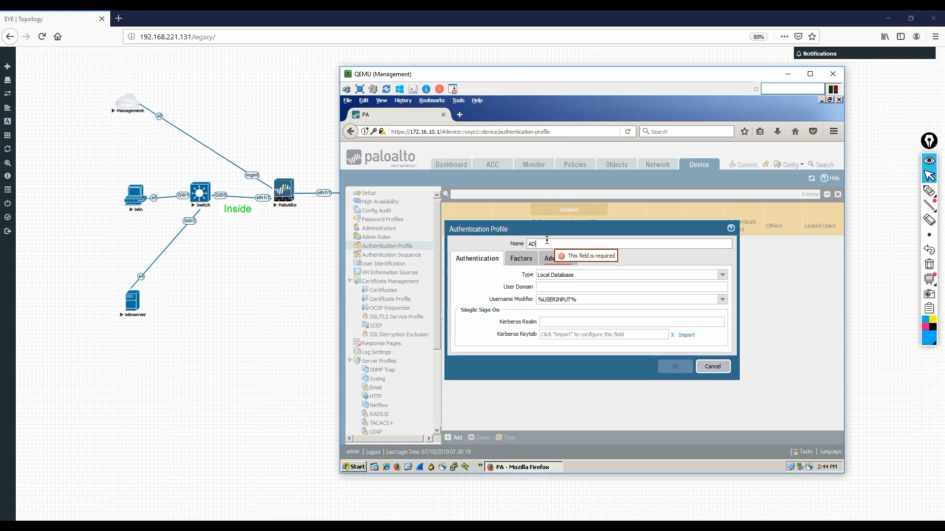
key(Tab)
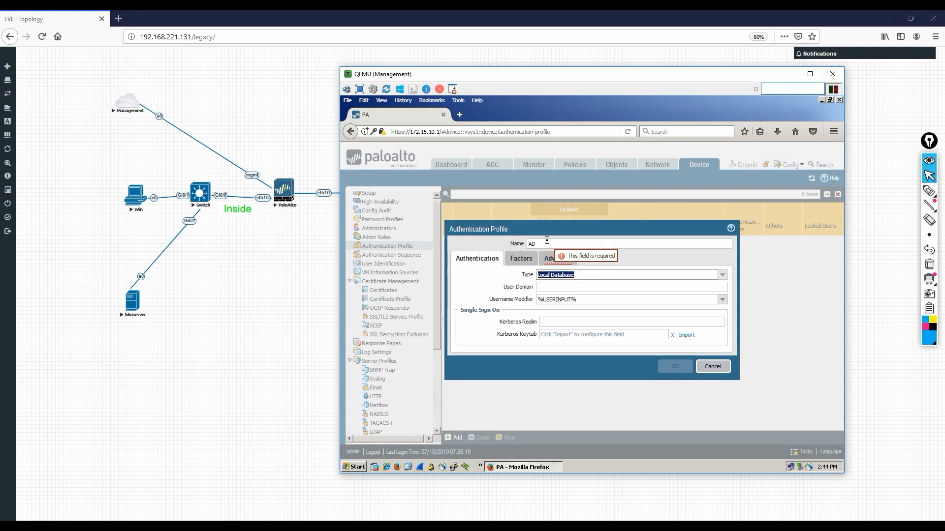
click(723, 274)
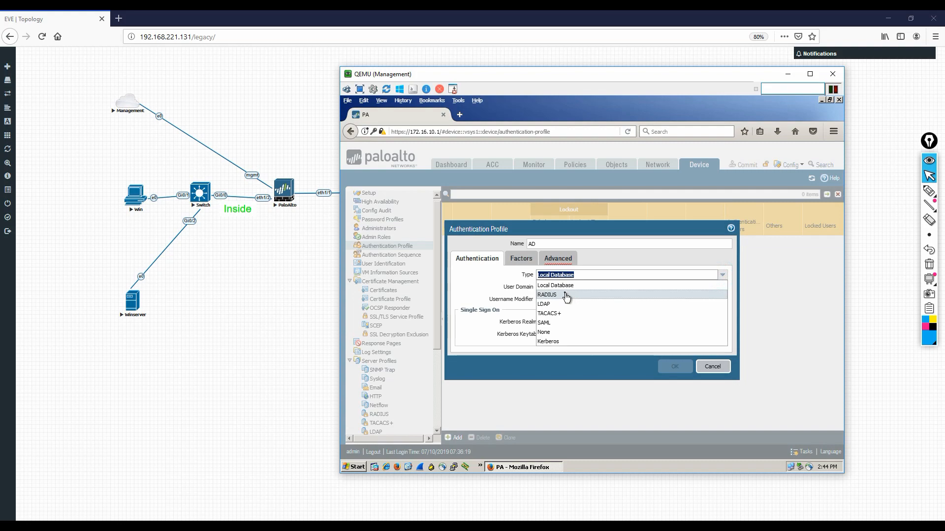
click(551, 304)
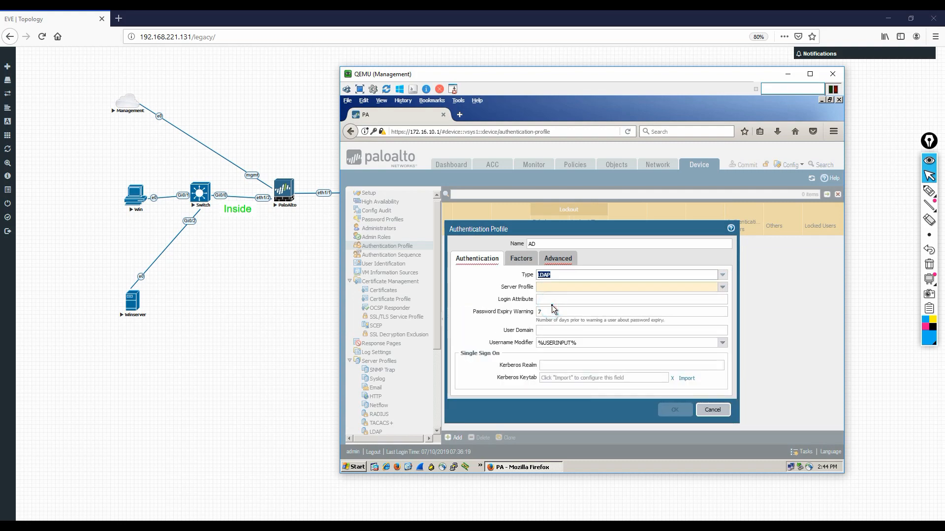
click(723, 287)
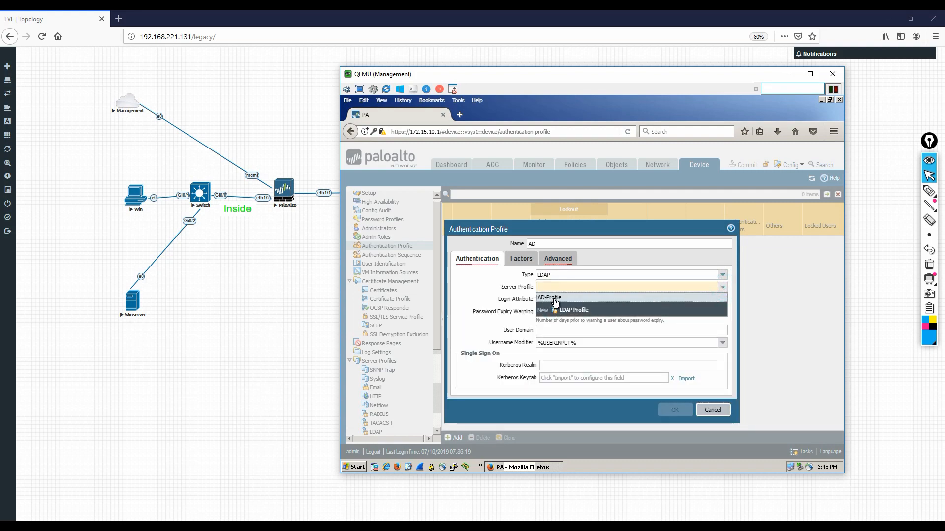
click(555, 298)
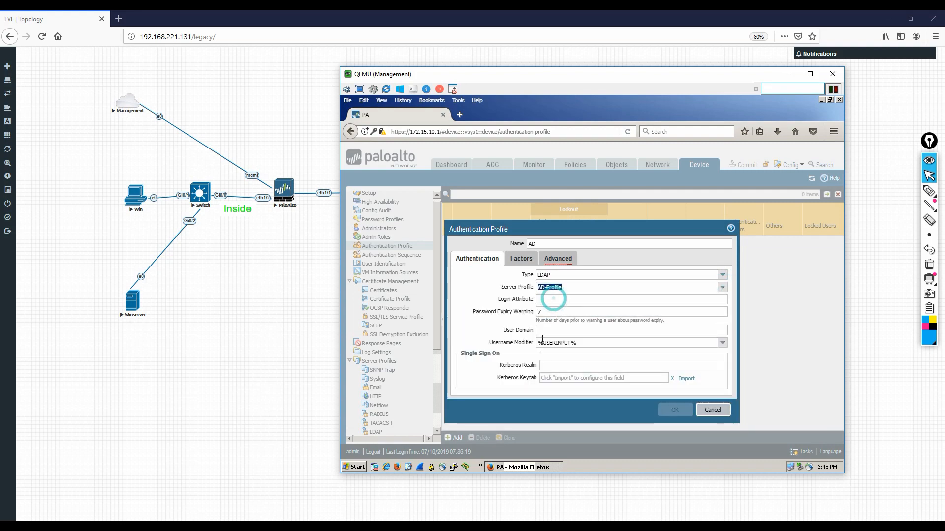
click(722, 343)
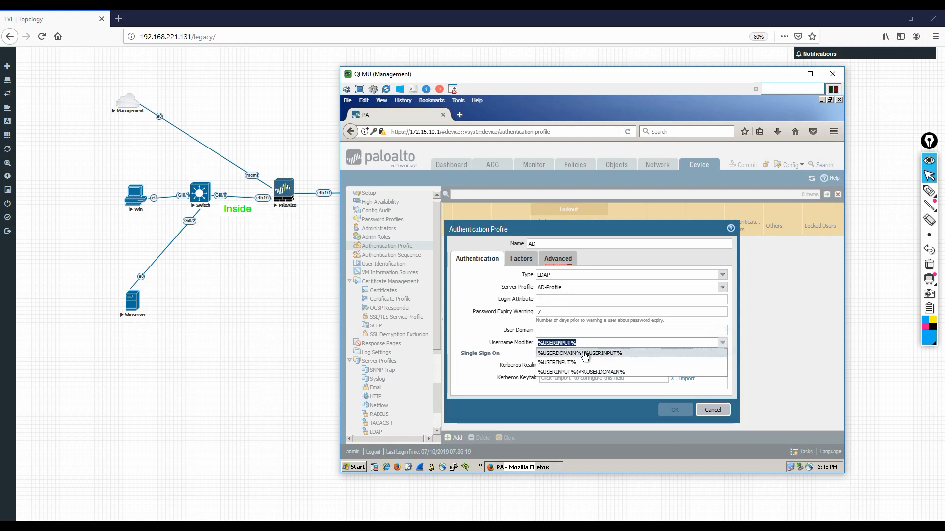
click(585, 354)
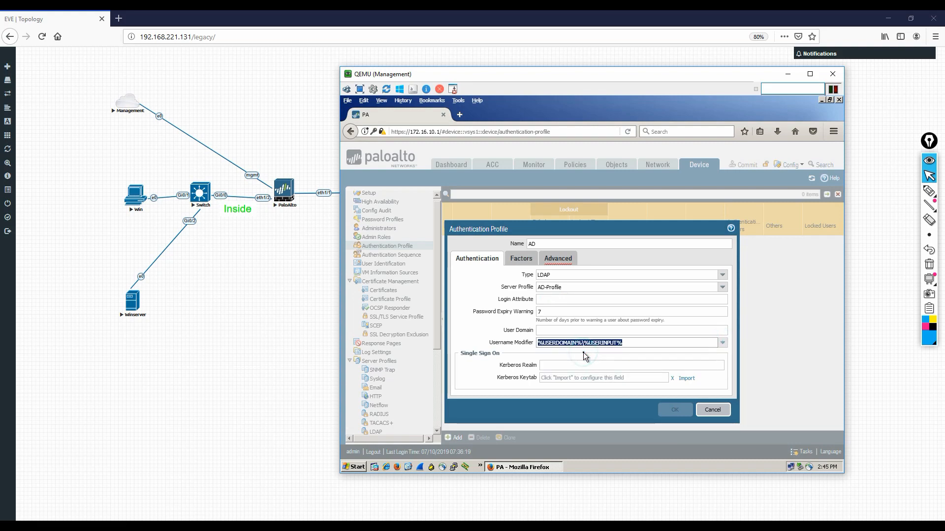
Add all to the authentication profile's allow list and save the profile.
click(556, 258)
click(469, 374)
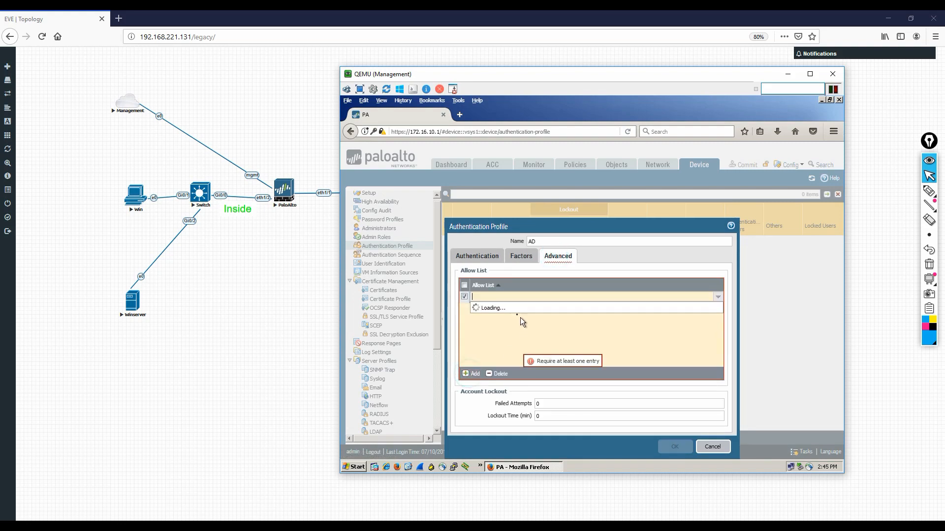
click(490, 306)
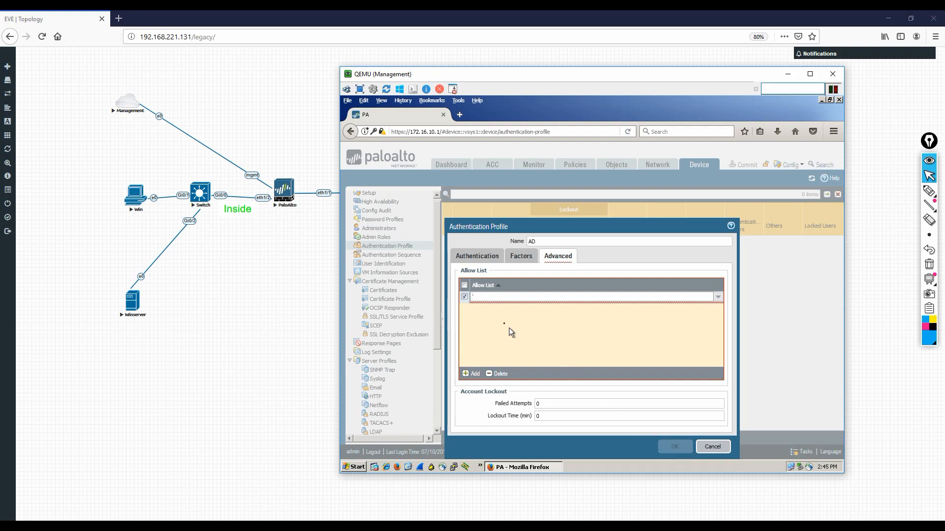
text(ll)
key(Return)
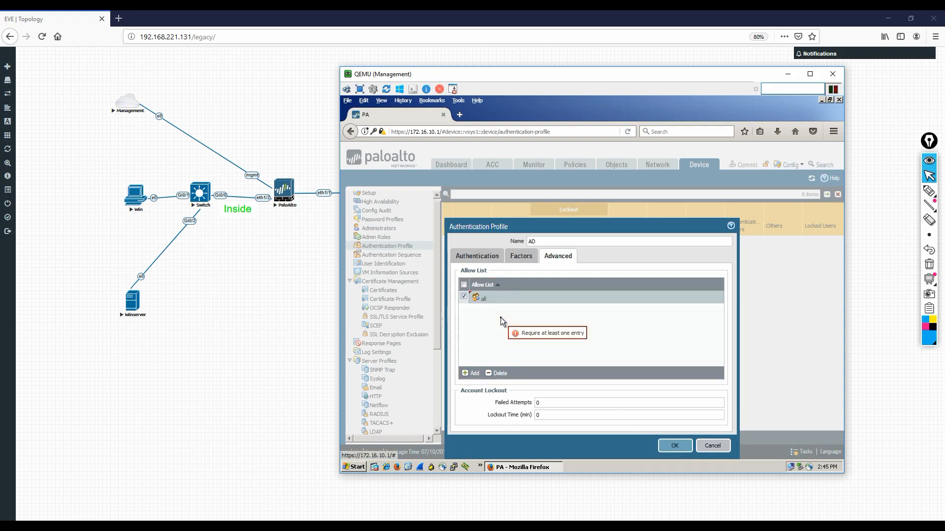
click(674, 446)
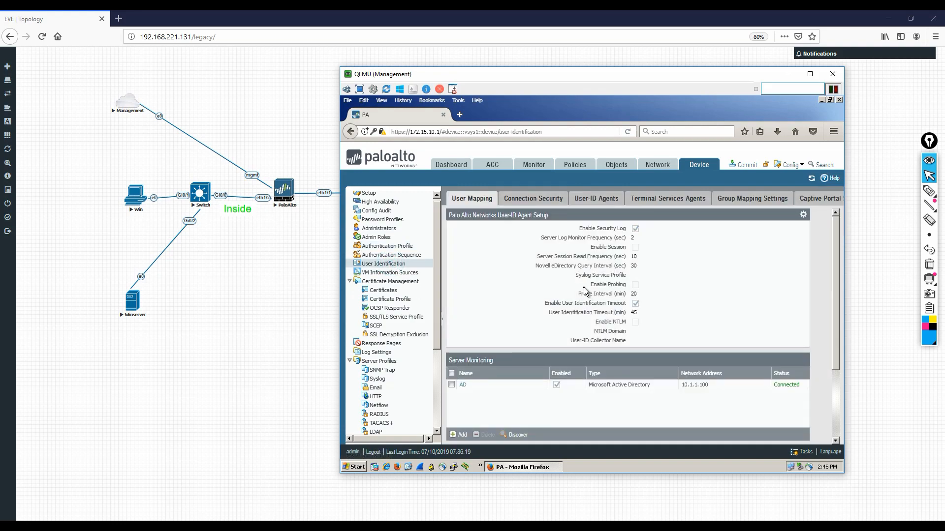
Start a new group mapping in the user identification settings with AD-Profile as server profile, and open its group include list.
click(743, 203)
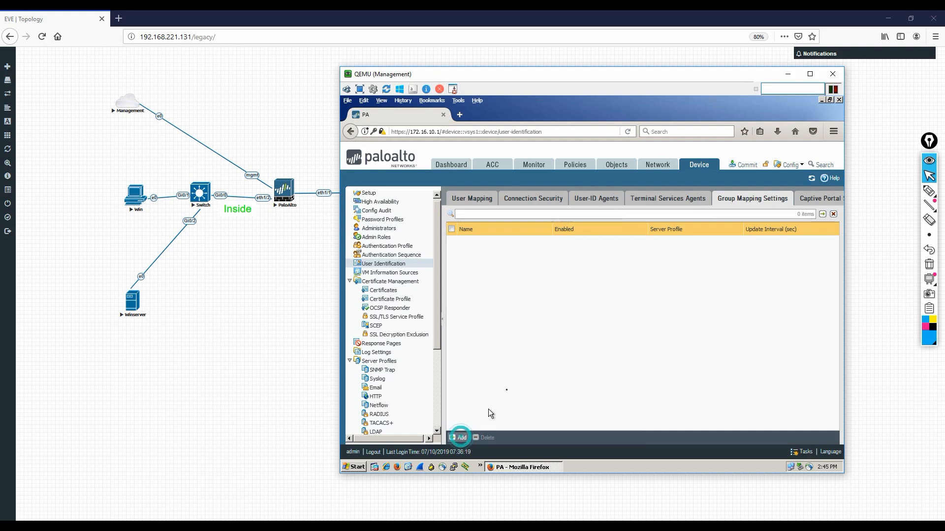
click(459, 438)
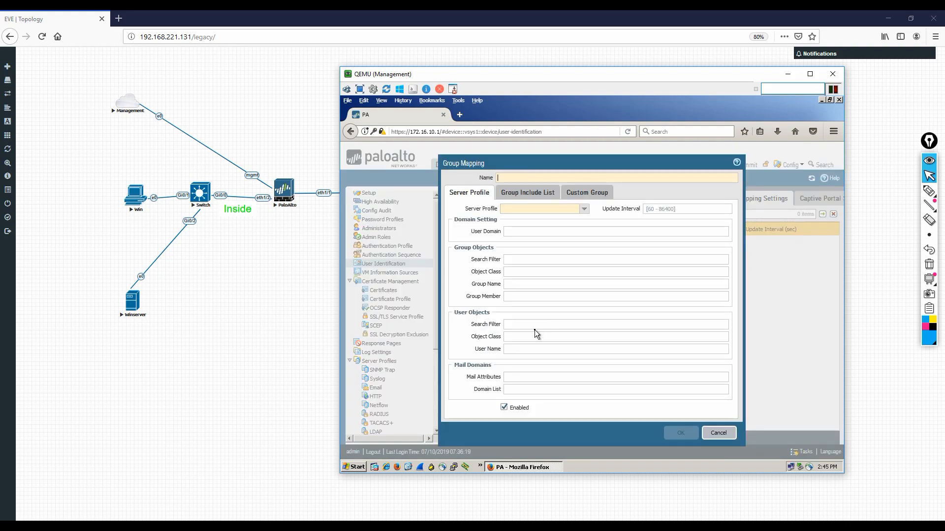
click(583, 208)
click(517, 219)
click(519, 195)
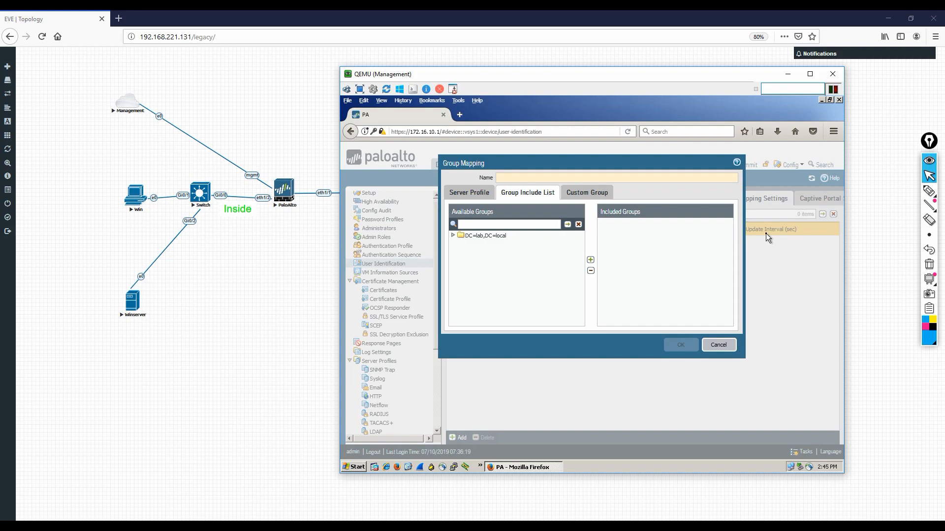
click(930, 192)
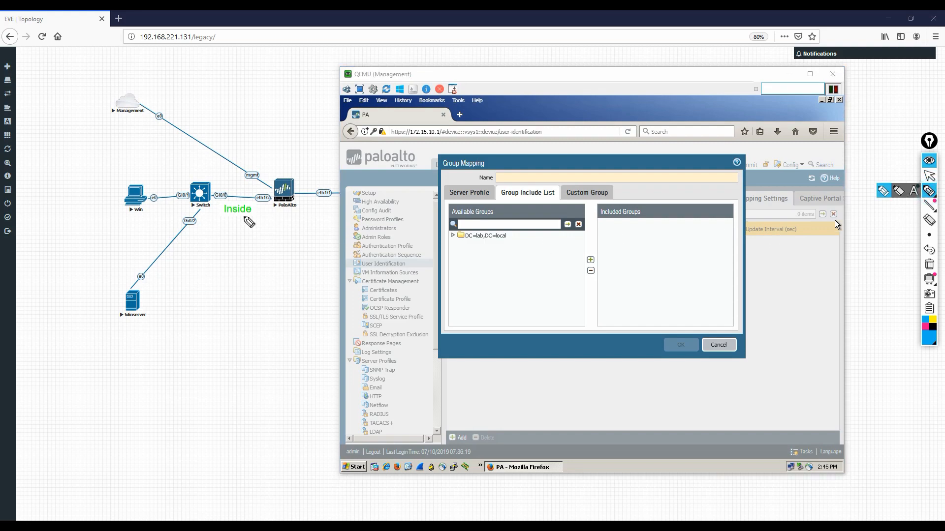
mouse_move(294, 209)
mouse_down()
mouse_move(157, 302)
mouse_move(171, 303)
mouse_up()
drag(212, 278, 218, 344)
mouse_move(217, 291)
mouse_down()
mouse_move(239, 289)
mouse_move(227, 325)
mouse_up()
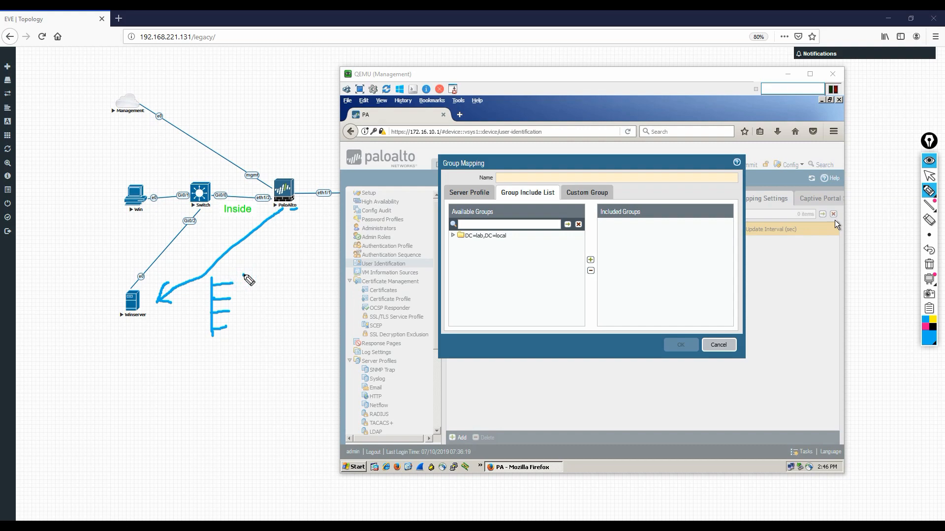
mouse_move(243, 275)
mouse_down()
mouse_move(243, 301)
mouse_move(255, 295)
mouse_up()
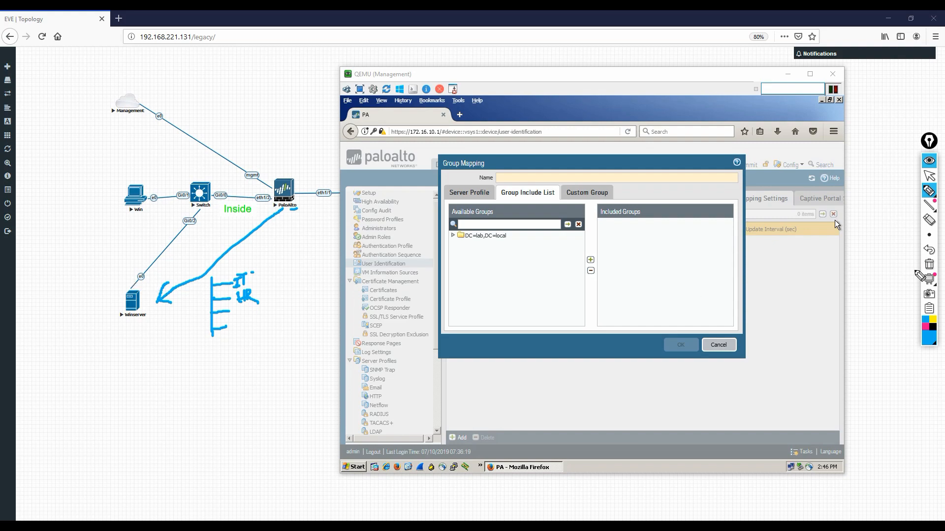
click(931, 268)
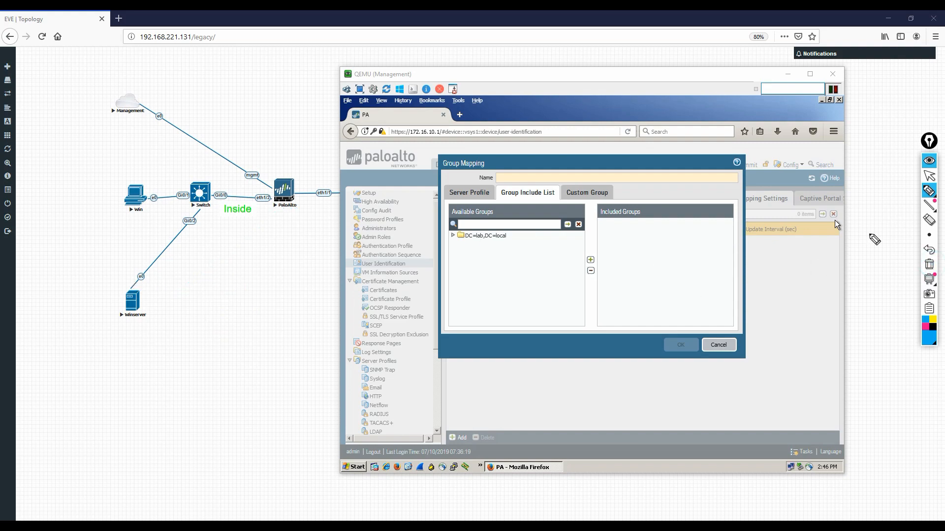
click(929, 178)
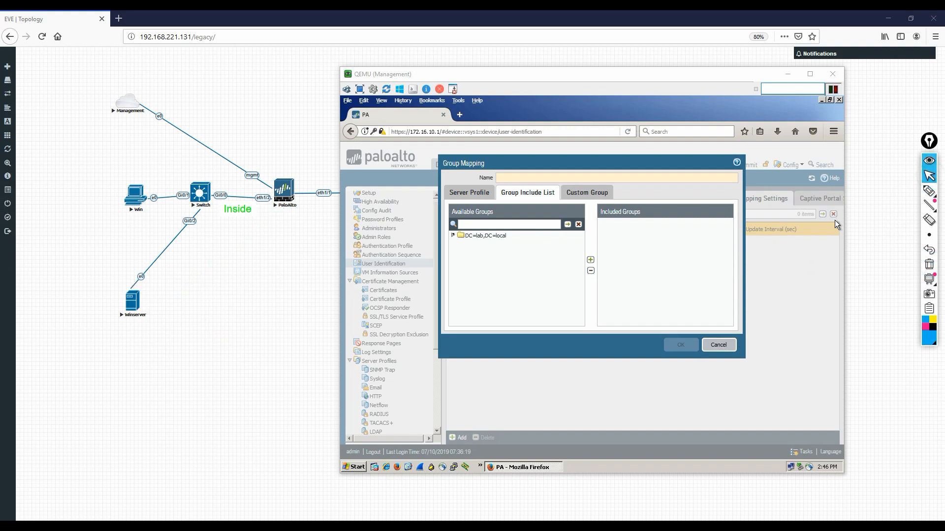
Include the hr group from the hr-team OU and the it group from the it-team OU of DC=lab,DC=local.
click(453, 236)
scroll(506, 278, down, 1)
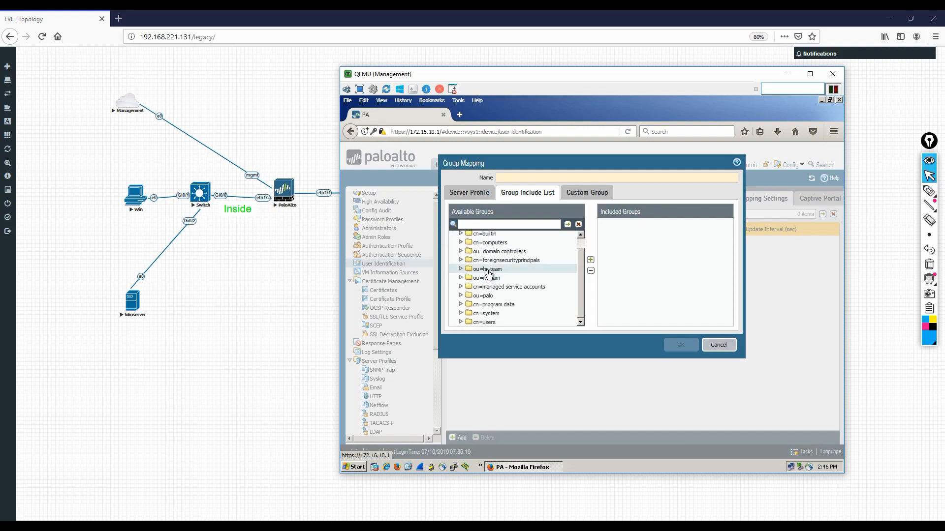
click(462, 271)
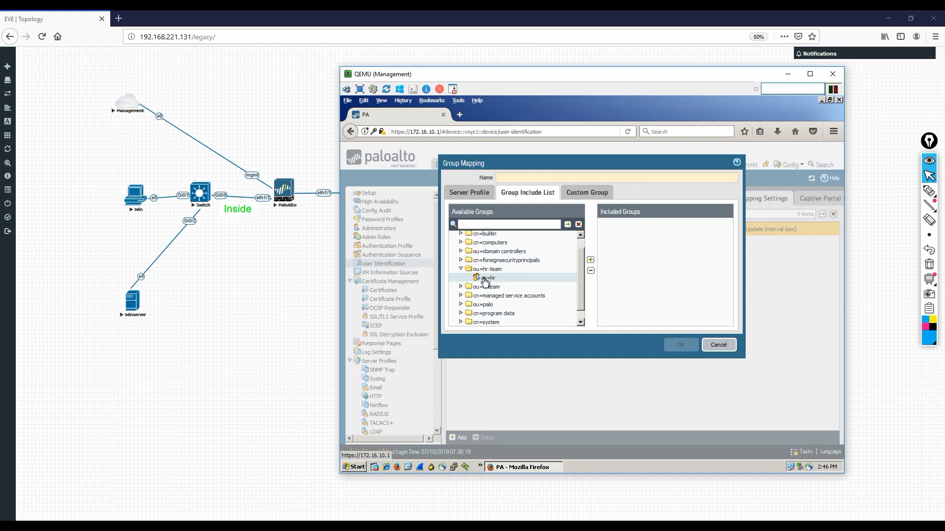
click(590, 260)
click(462, 286)
click(487, 295)
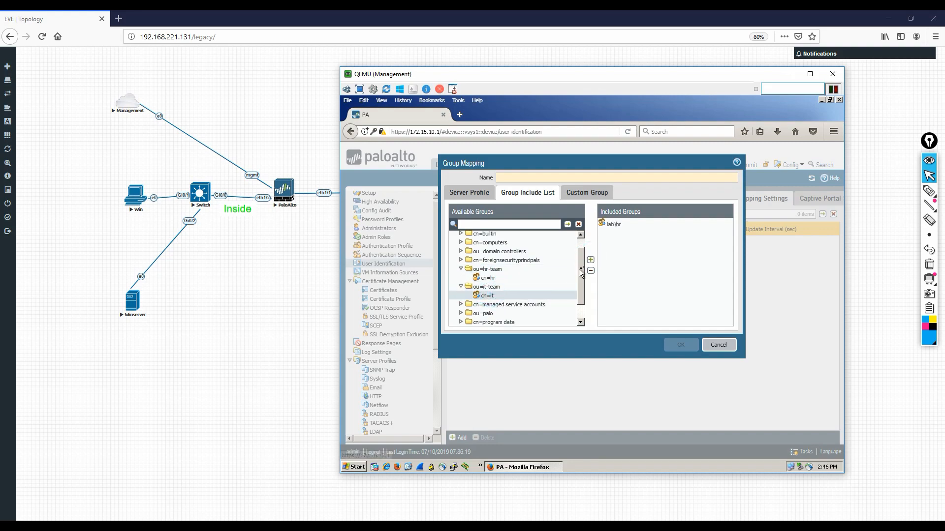
click(591, 260)
Name the group mapping AD-MAP and save it.
click(502, 178)
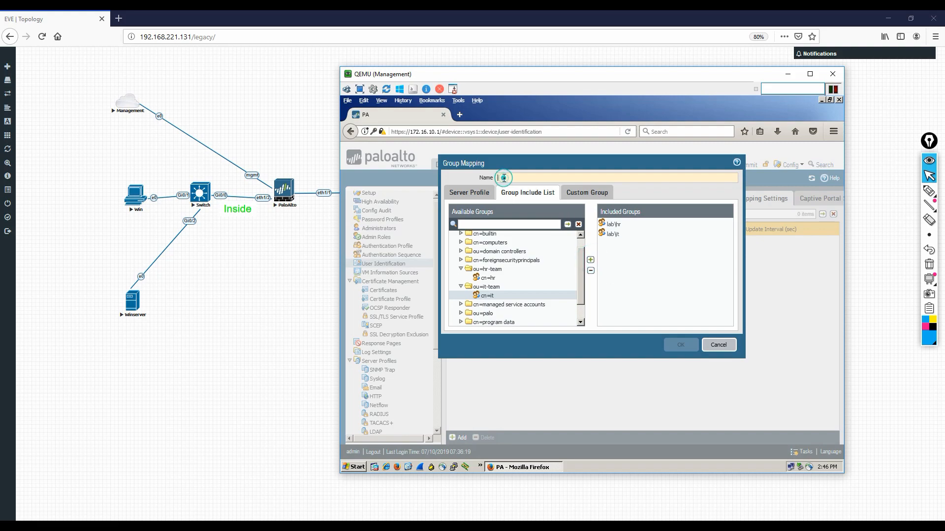
text(AD-MAP)
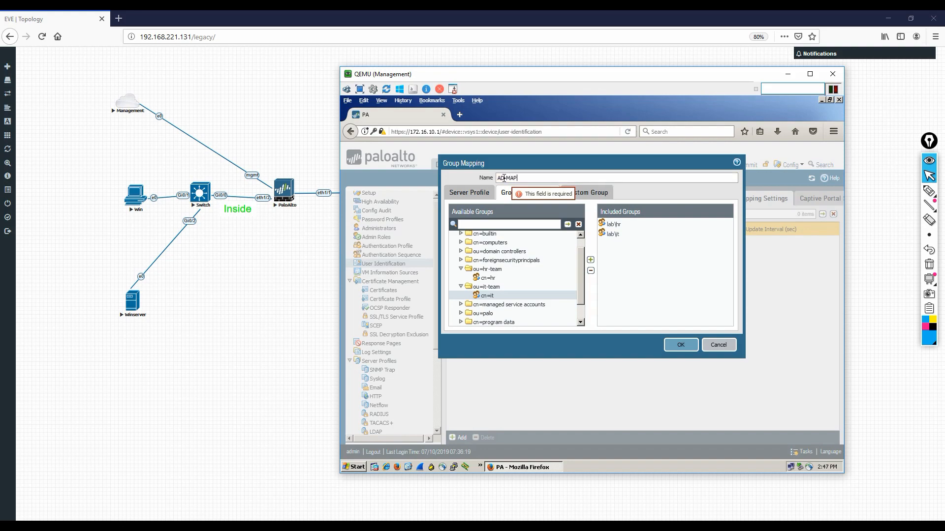
click(684, 347)
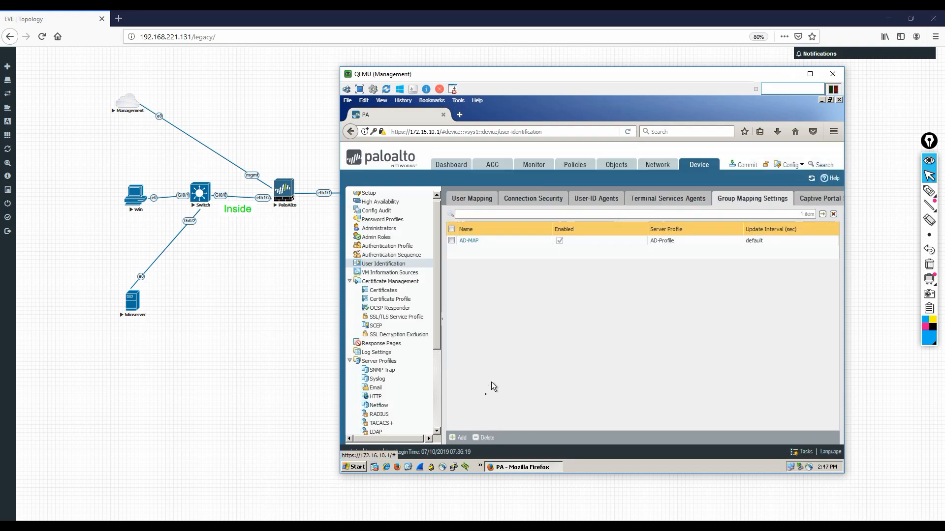
Commit the authentication profile and group mapping changes to the firewall and close the commit status.
click(744, 164)
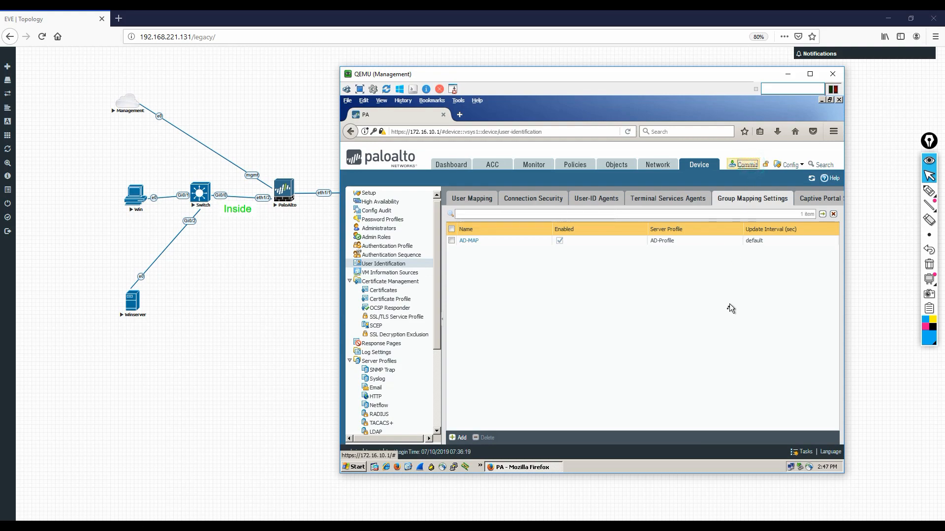
click(684, 411)
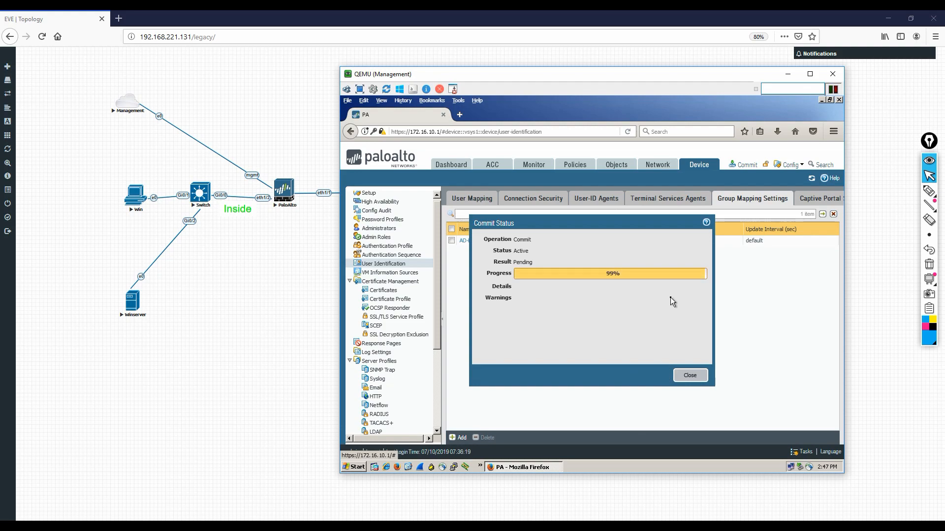
click(695, 377)
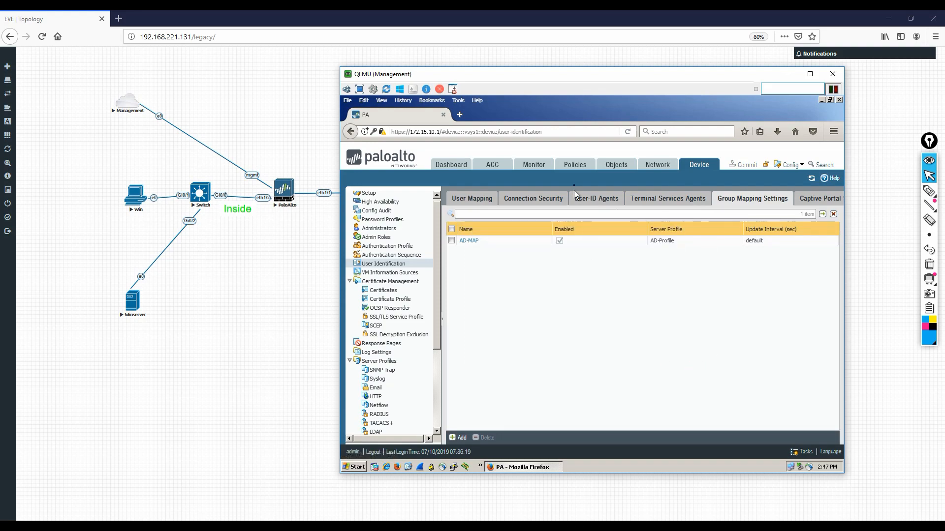
Review the security policy rulebase and start a new security rule named IT-User.
click(579, 170)
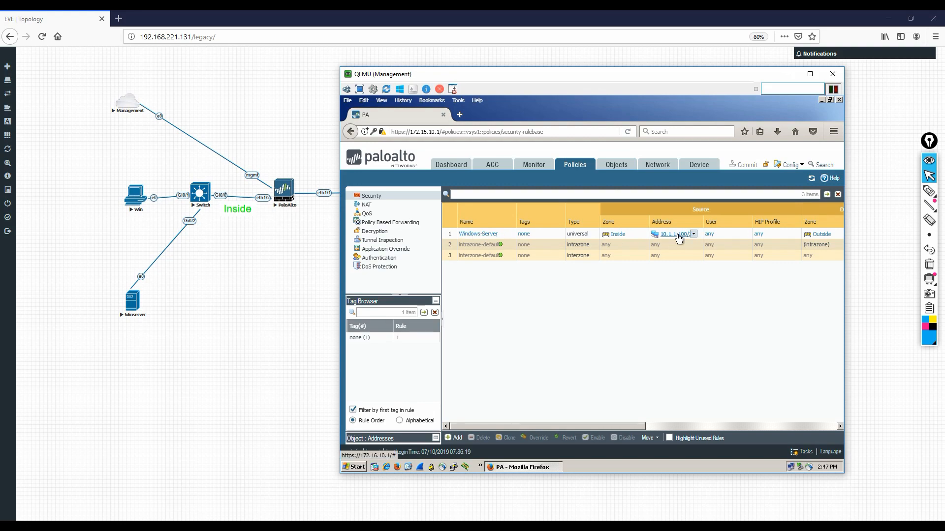
mouse_move(611, 426)
mouse_down()
mouse_move(758, 424)
mouse_move(622, 425)
mouse_up()
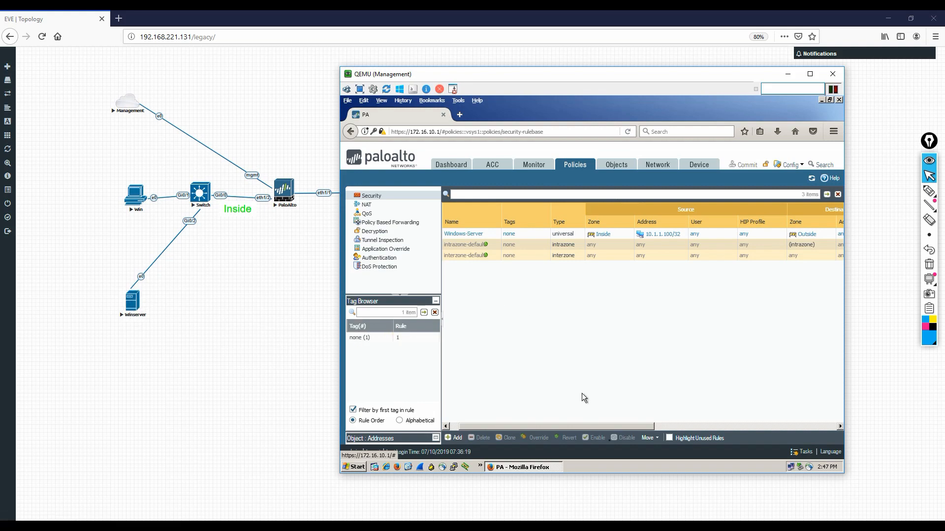
drag(615, 427, 540, 426)
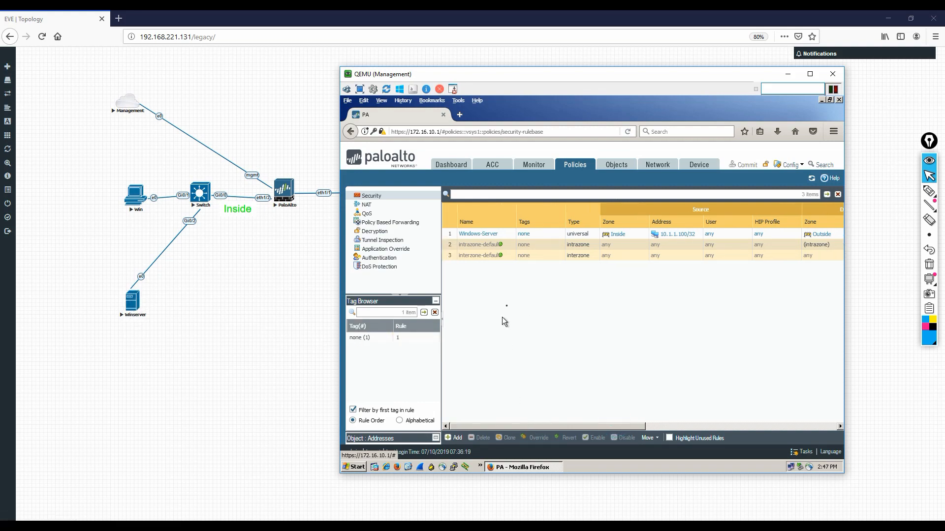
click(453, 439)
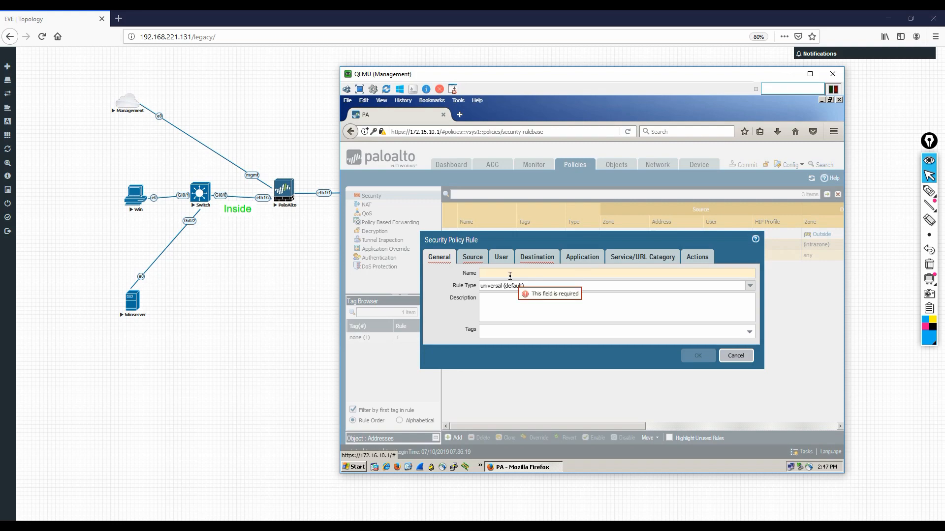
text(T)
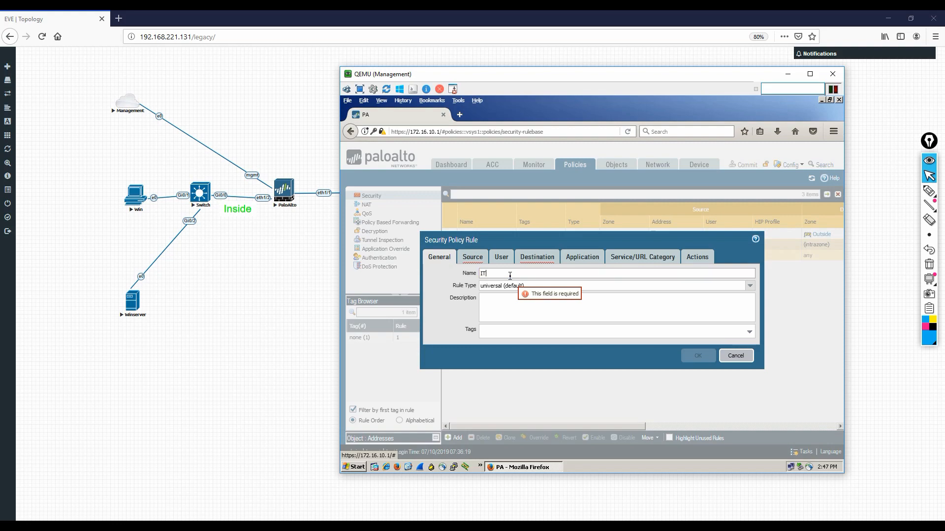
text(-User)
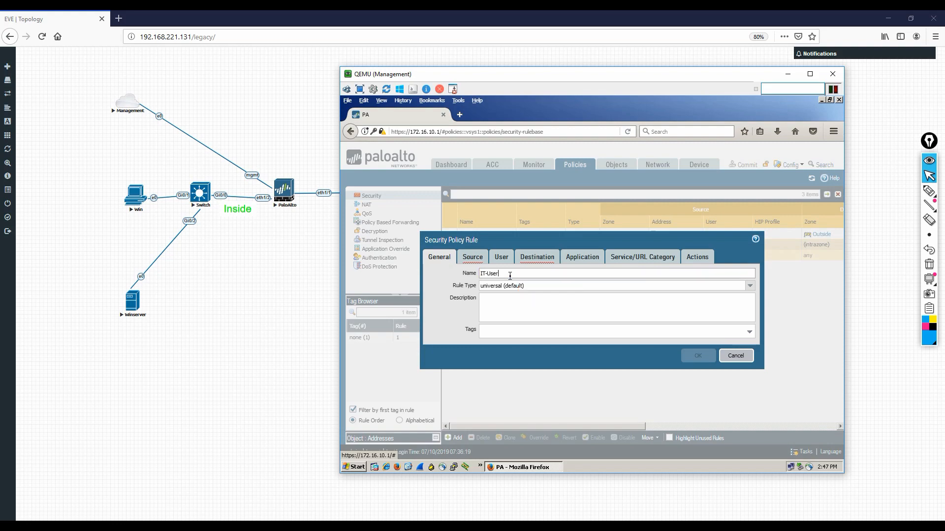
Set the IT-User rule's source zone to Inside and its source user to the lab\it group.
click(472, 257)
click(439, 380)
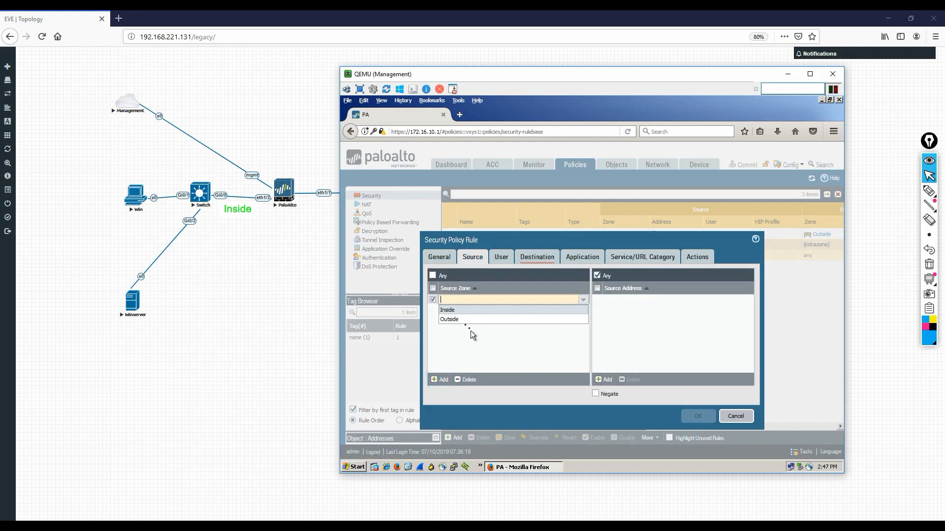
click(452, 311)
click(497, 256)
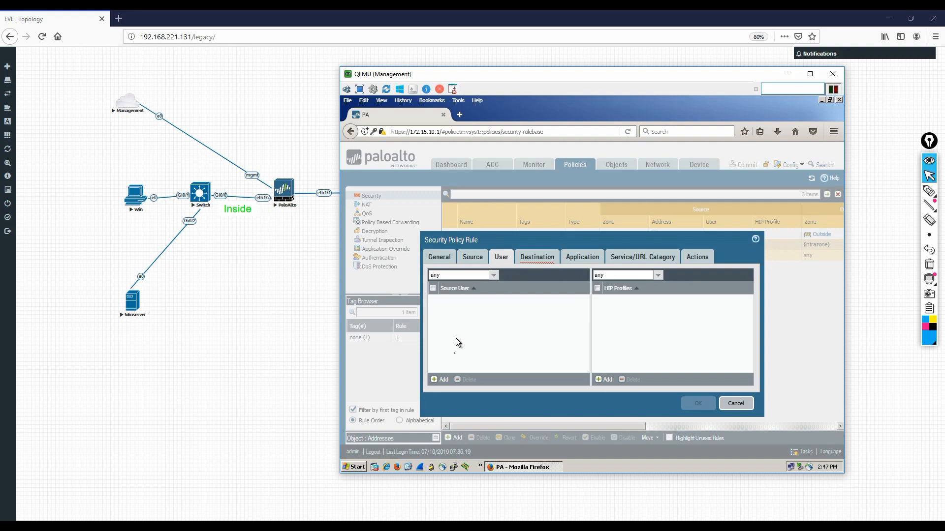
click(441, 379)
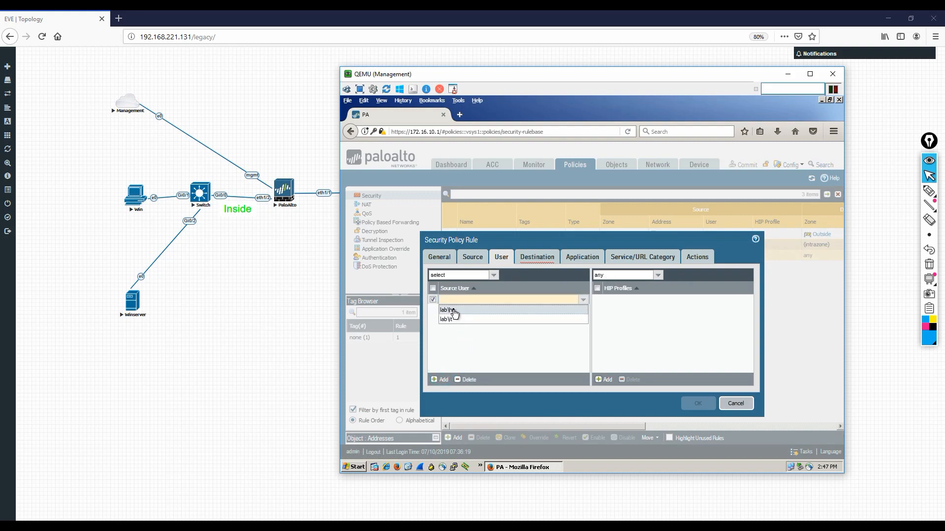
click(452, 319)
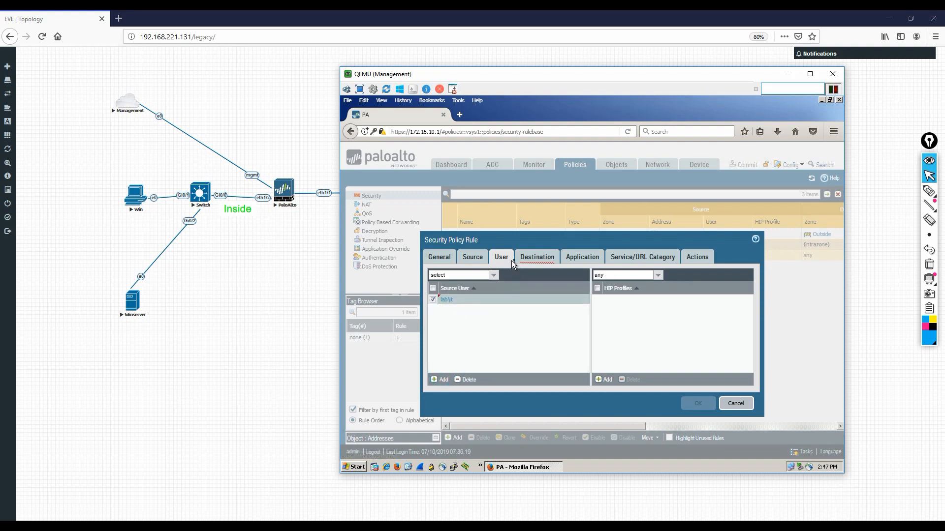
Set the IT-User rule's destination zone to Outside, check its action settings and save the rule.
click(532, 259)
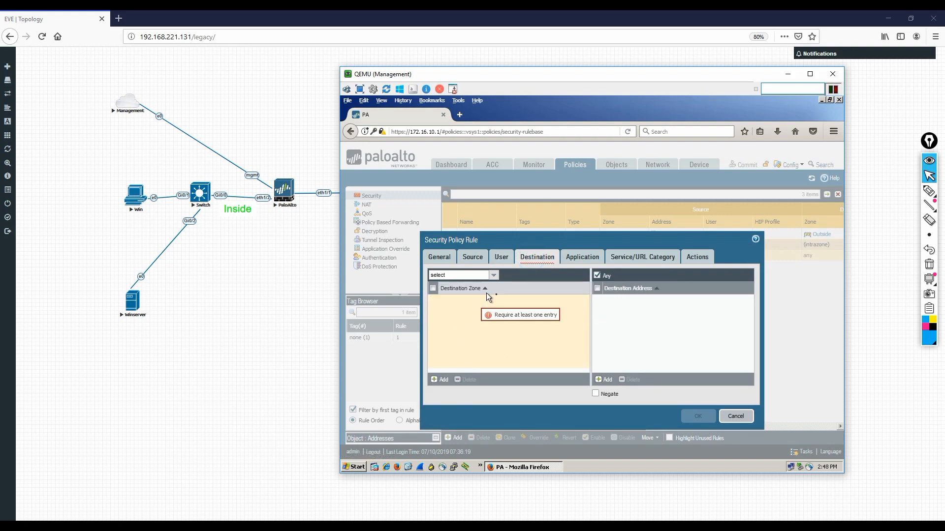
click(439, 379)
click(457, 321)
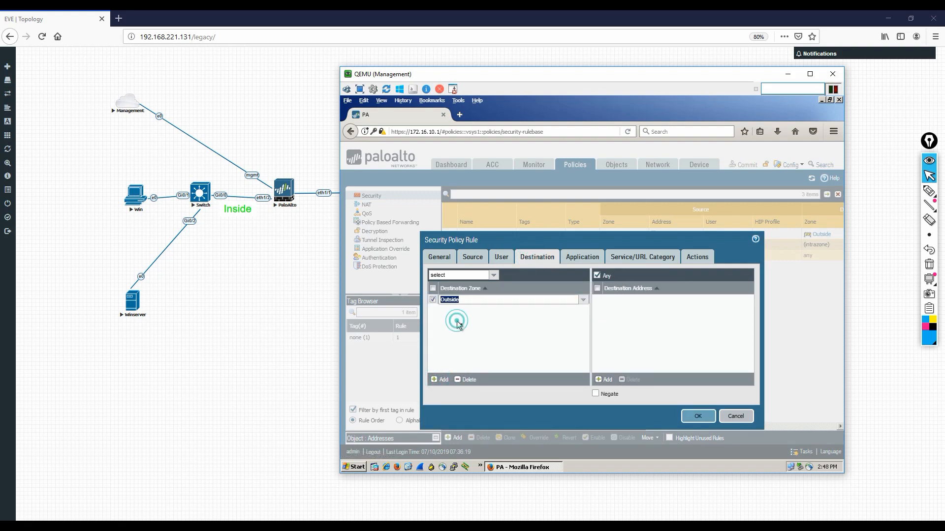
click(584, 258)
click(625, 258)
click(696, 257)
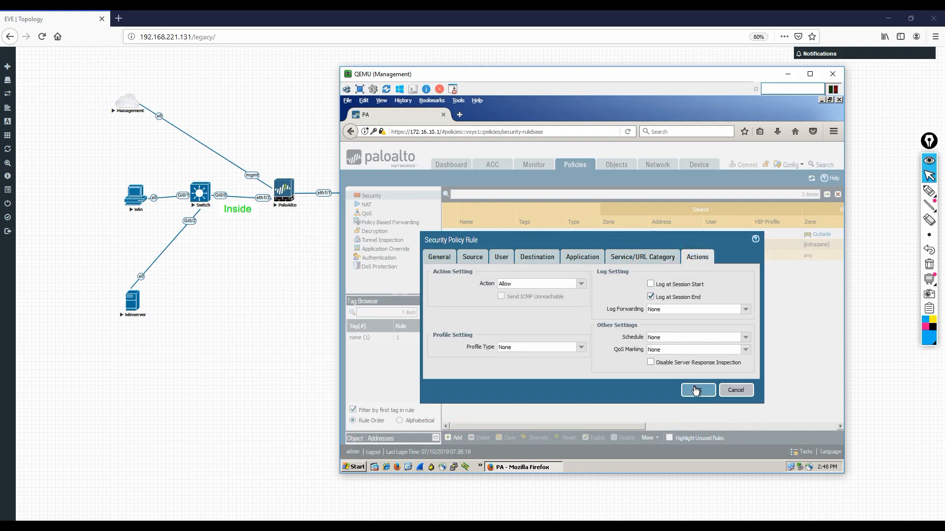
click(664, 283)
click(699, 388)
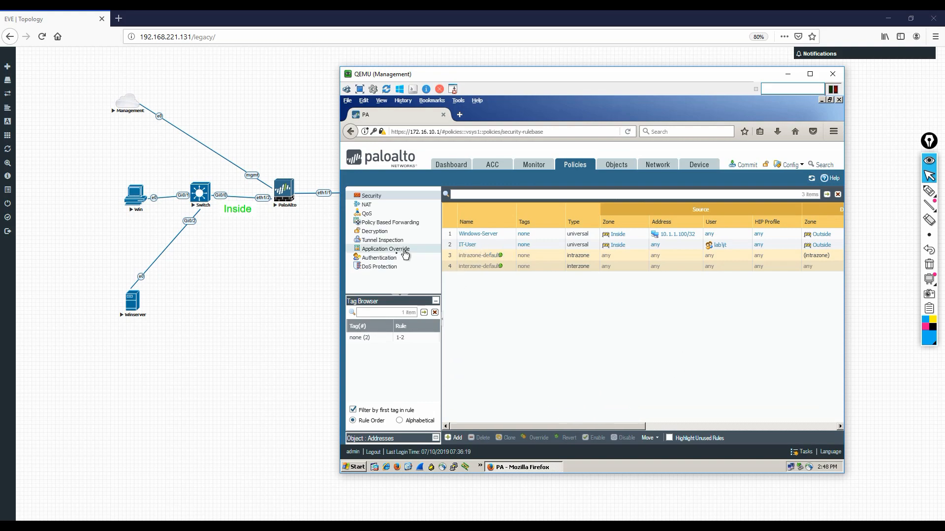
Check the block list of the HR-URL filtering profile, then start a new security policy rule named HR-Policy.
click(610, 167)
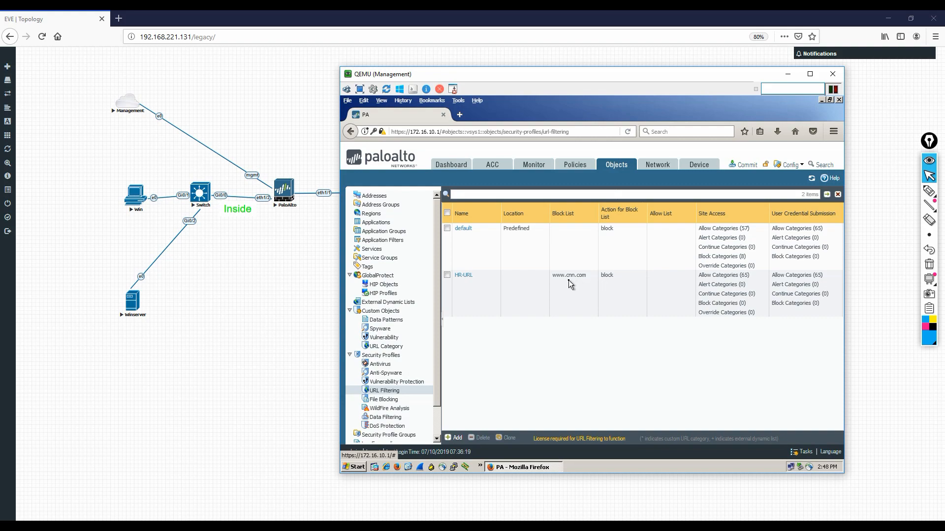
click(590, 275)
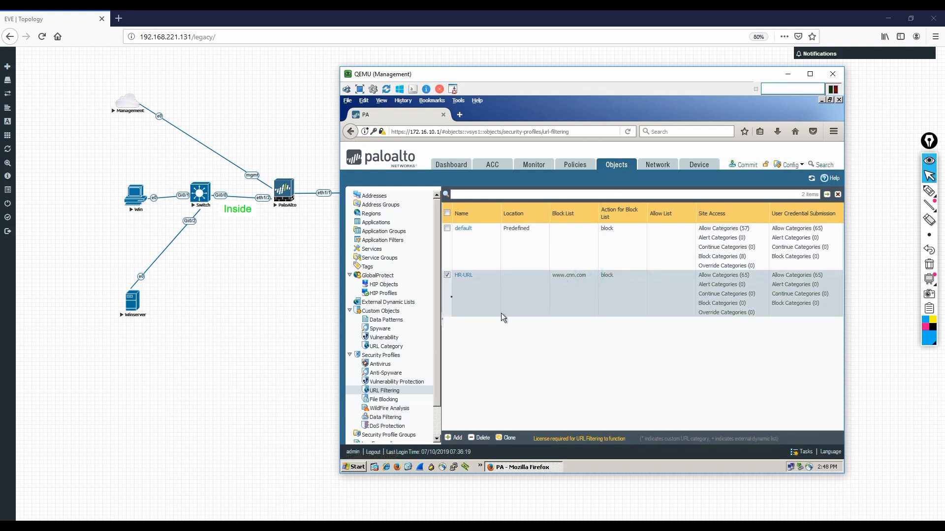
click(573, 165)
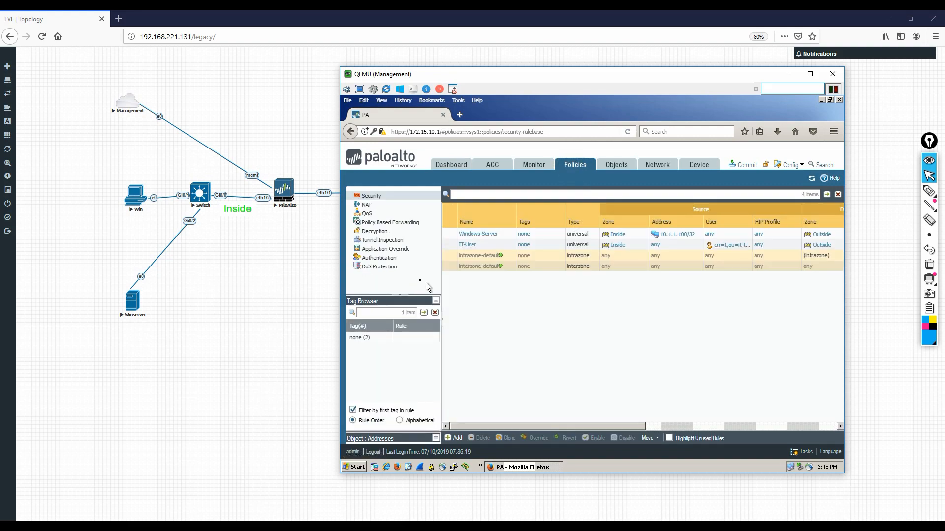
click(451, 438)
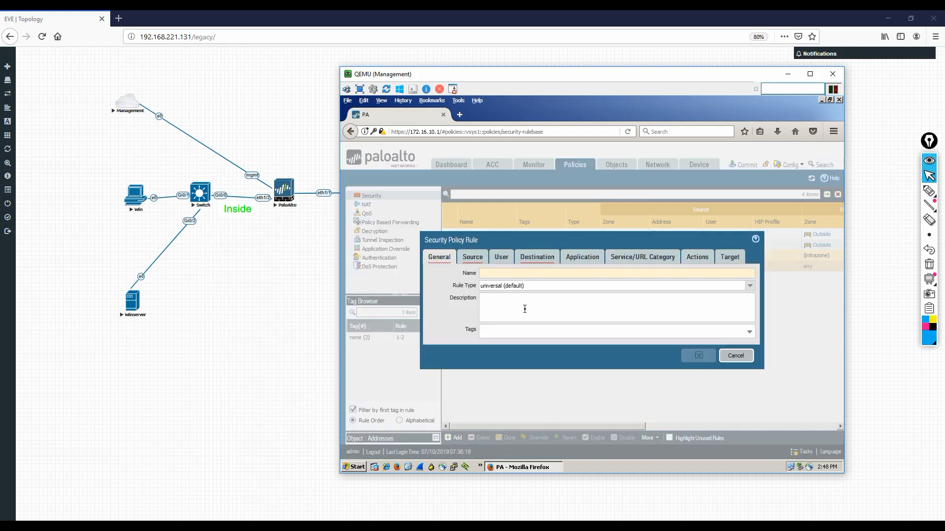
click(487, 274)
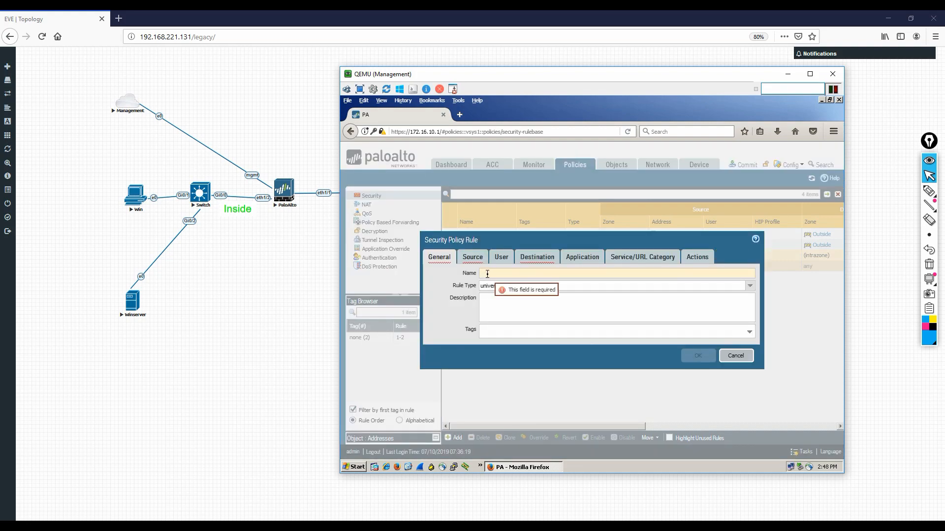
text(HR)
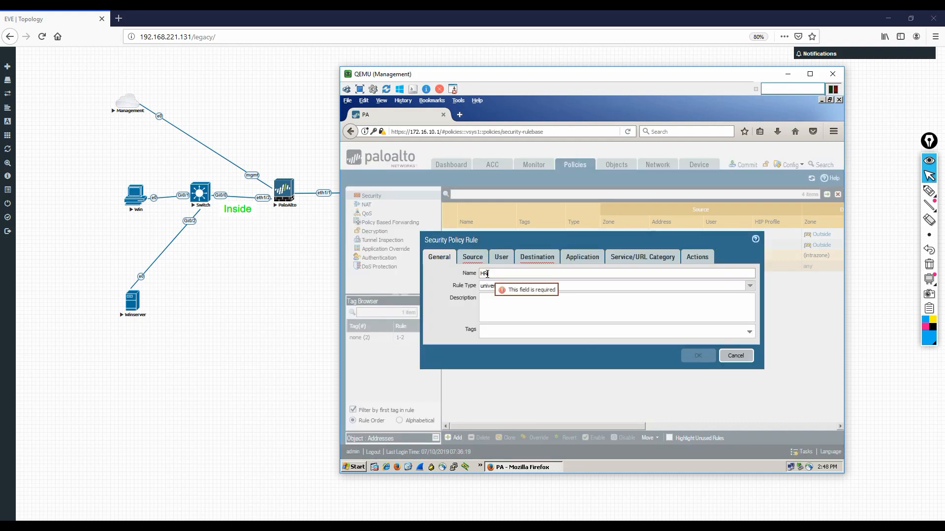
text(-Policy)
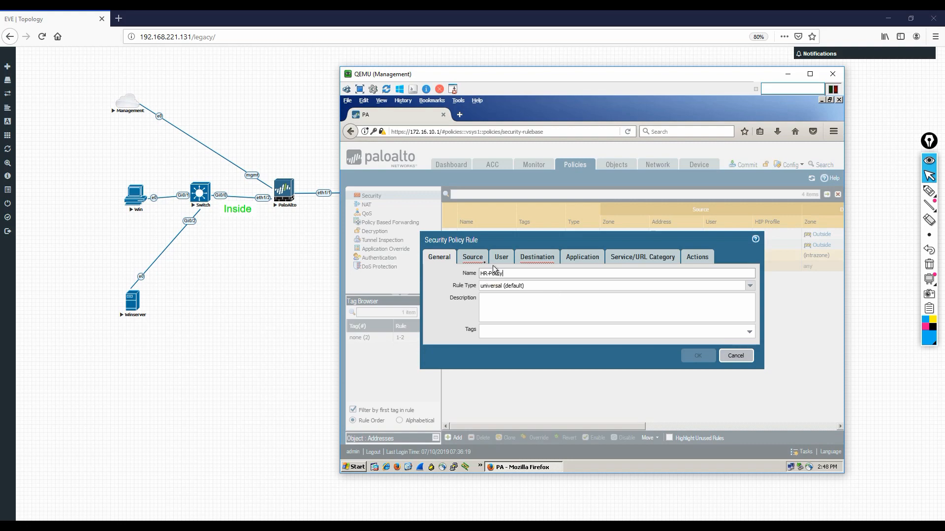
Set the HR-Policy rule's source zone to Inside and its source user to the lab\hr group.
click(473, 258)
click(439, 380)
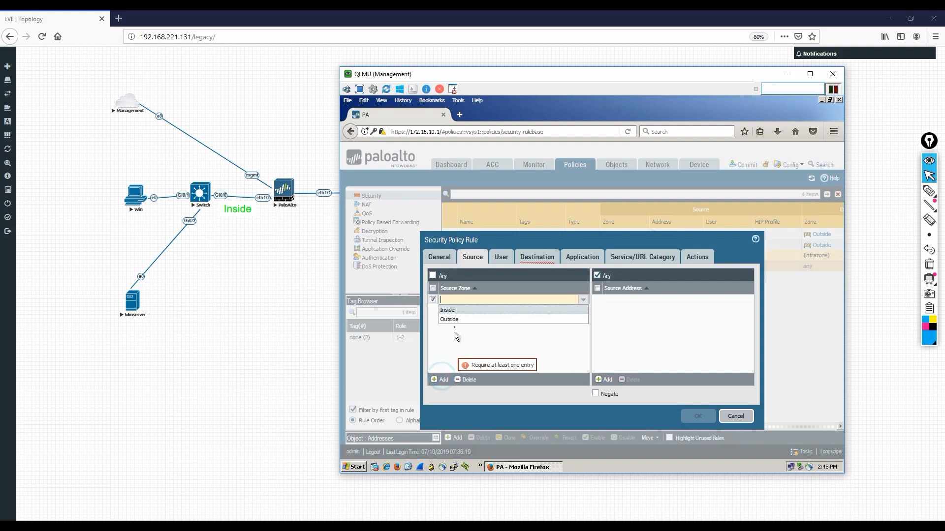
click(451, 319)
click(501, 257)
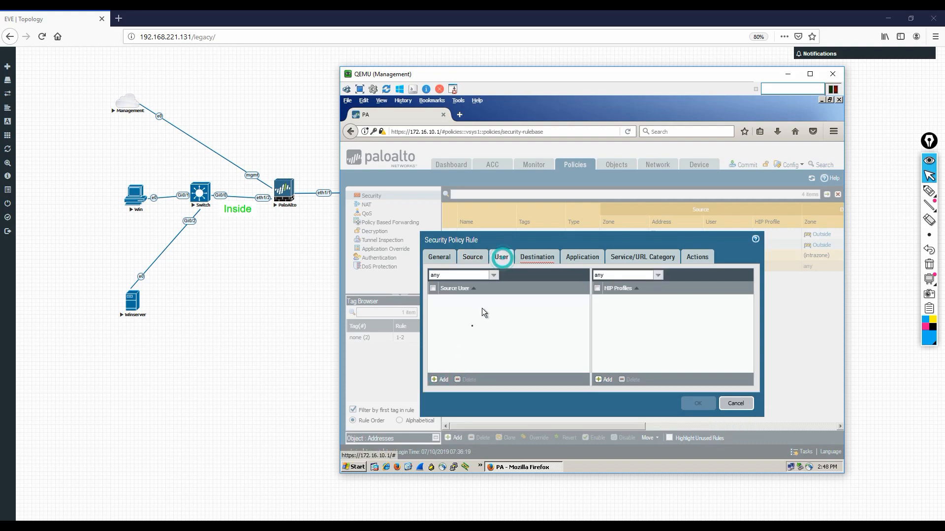
click(438, 379)
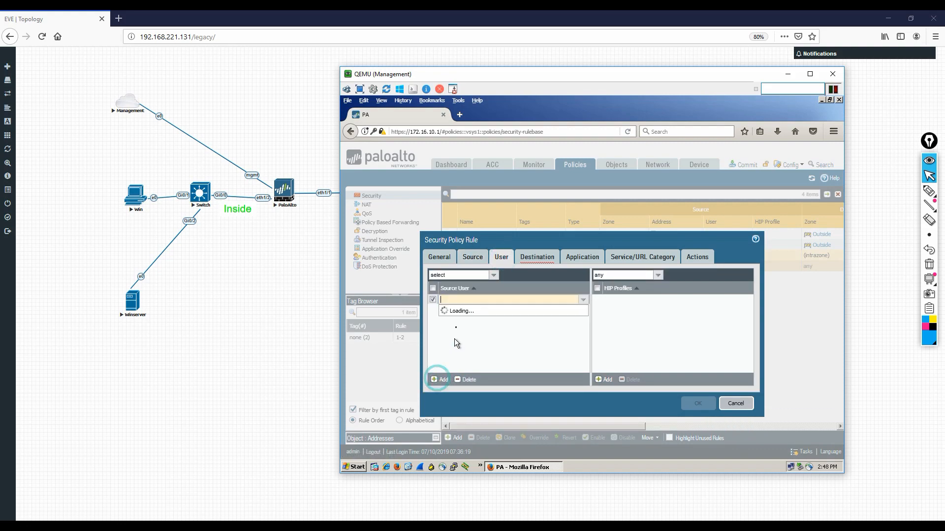
click(454, 312)
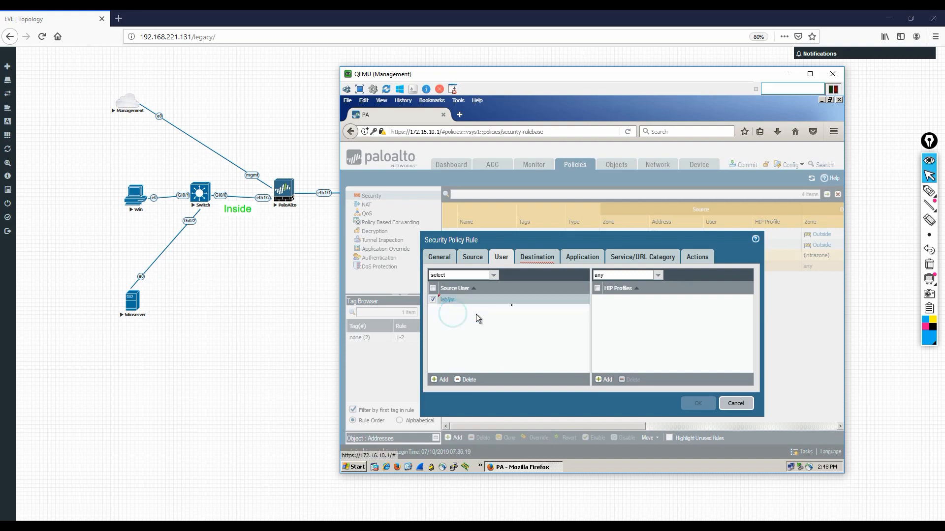
Set the HR-Policy rule's destination zone to Outside.
click(541, 264)
click(438, 380)
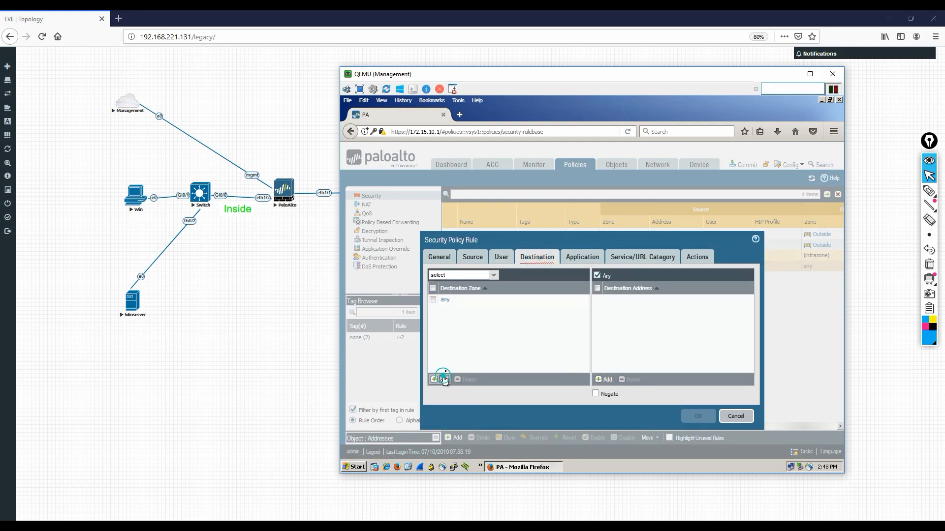
click(452, 320)
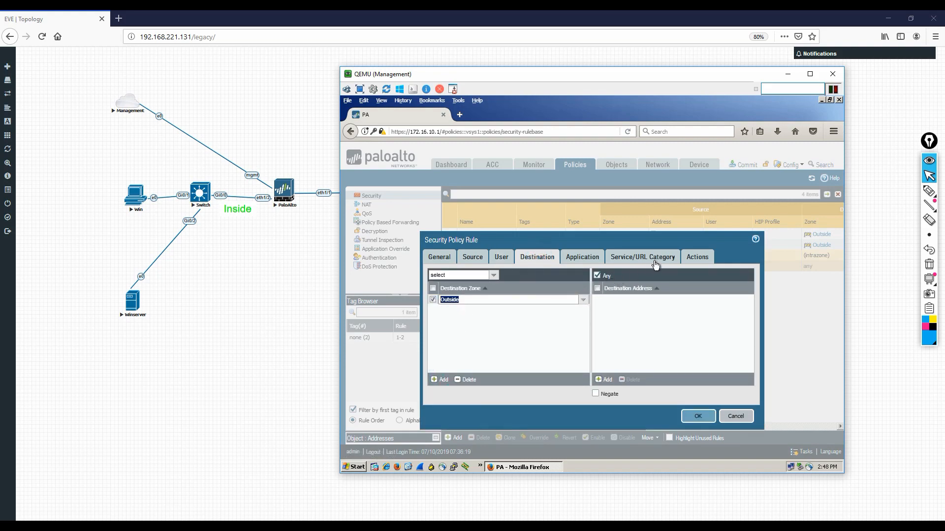
Set the HR-Policy rule's profile type to Profiles with HR-URL as the URL filtering profile, and save the rule.
click(691, 261)
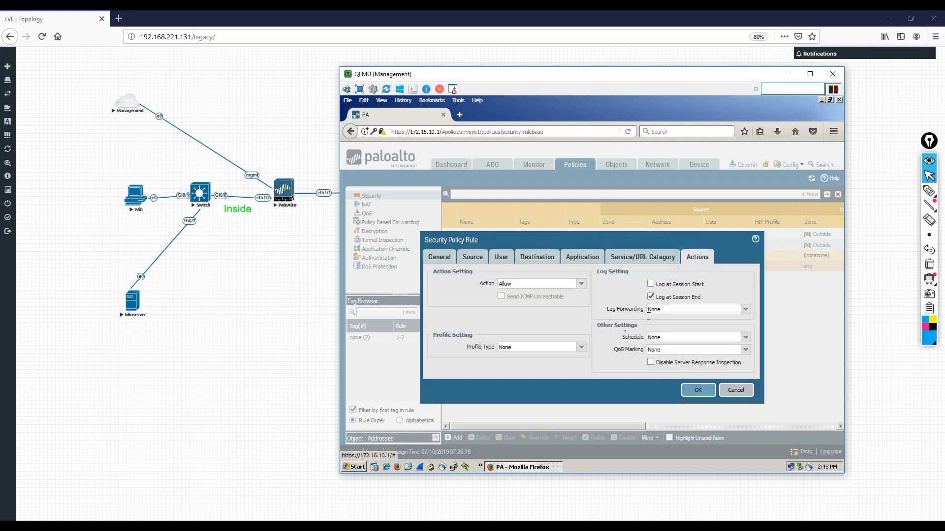
click(575, 349)
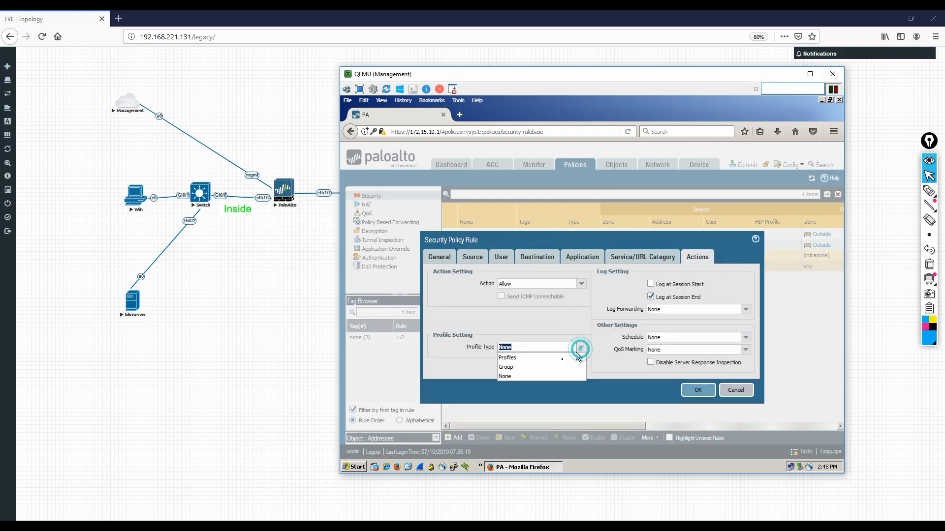
click(524, 359)
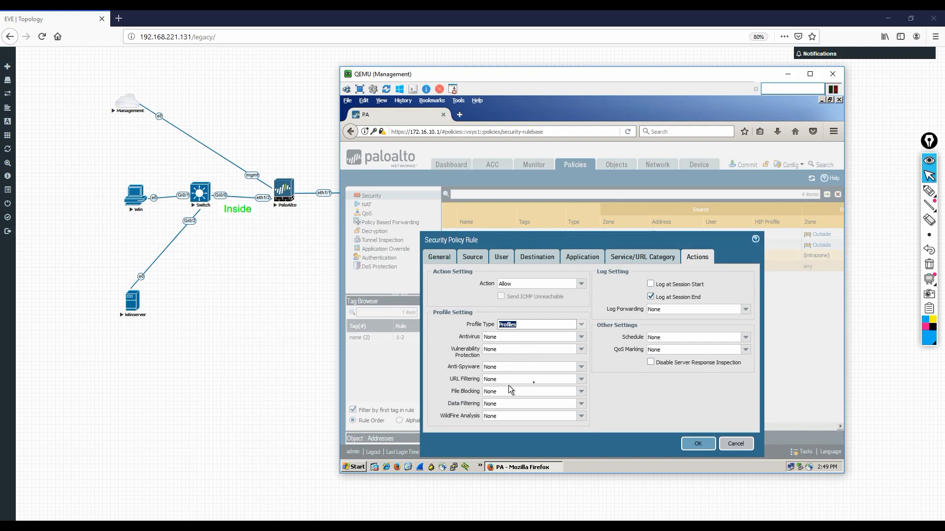
click(580, 382)
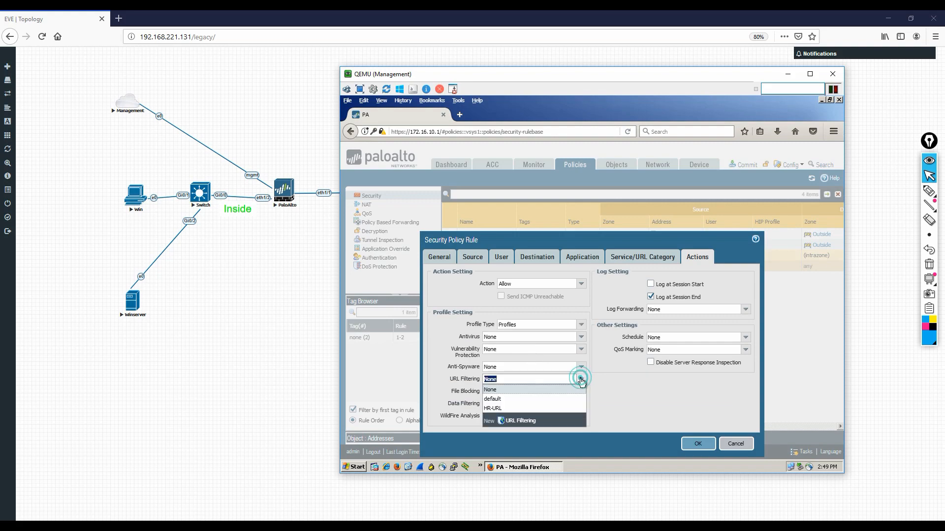
click(496, 409)
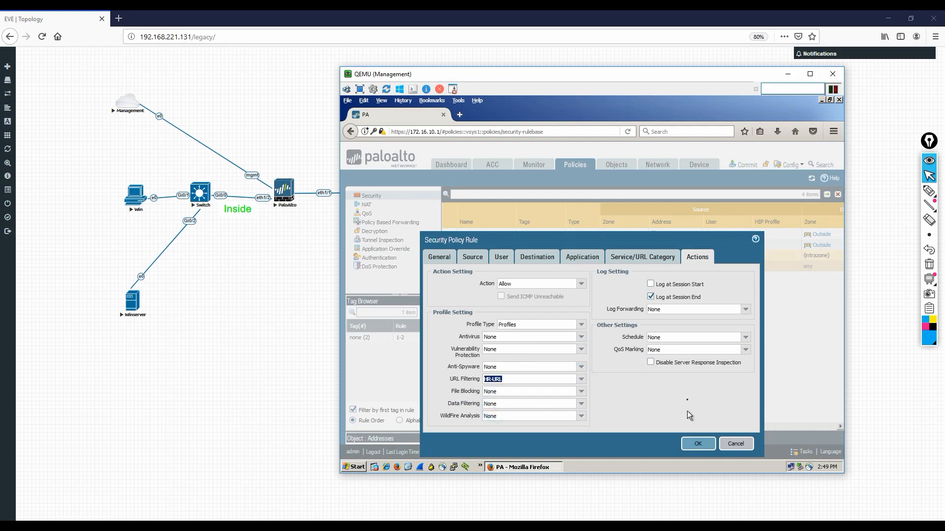
click(692, 447)
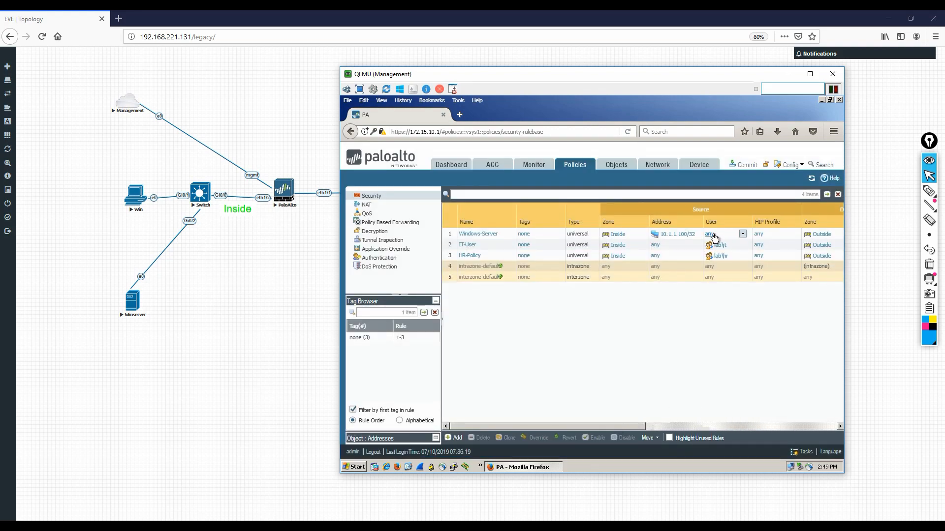
Commit the new IT-User and HR-Policy security rules to the firewall.
drag(637, 427, 577, 430)
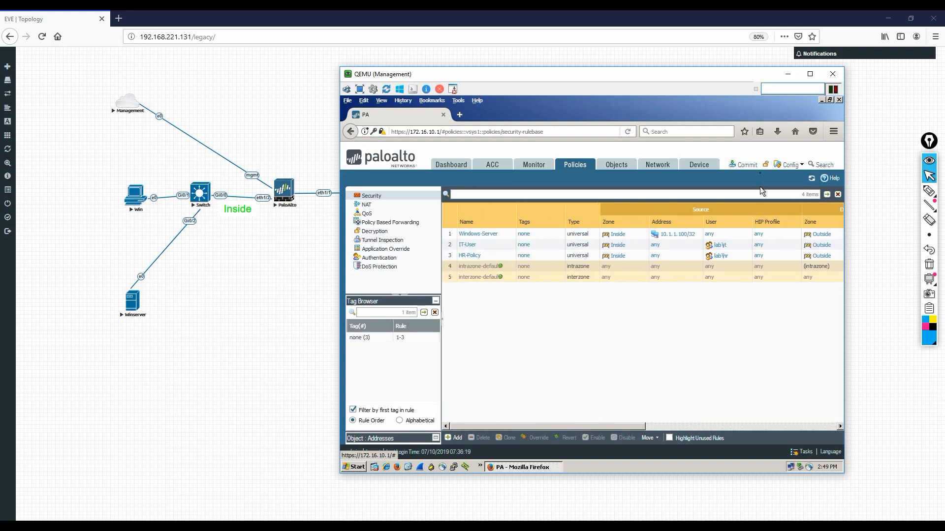
click(748, 166)
click(682, 412)
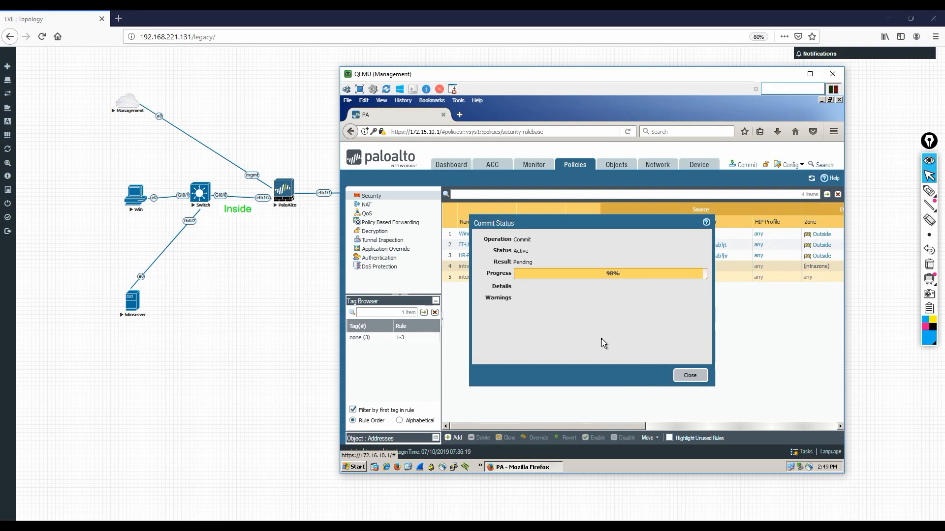
Close the commit status, open the Win node's console and bring up its Windows logon prompt.
click(691, 376)
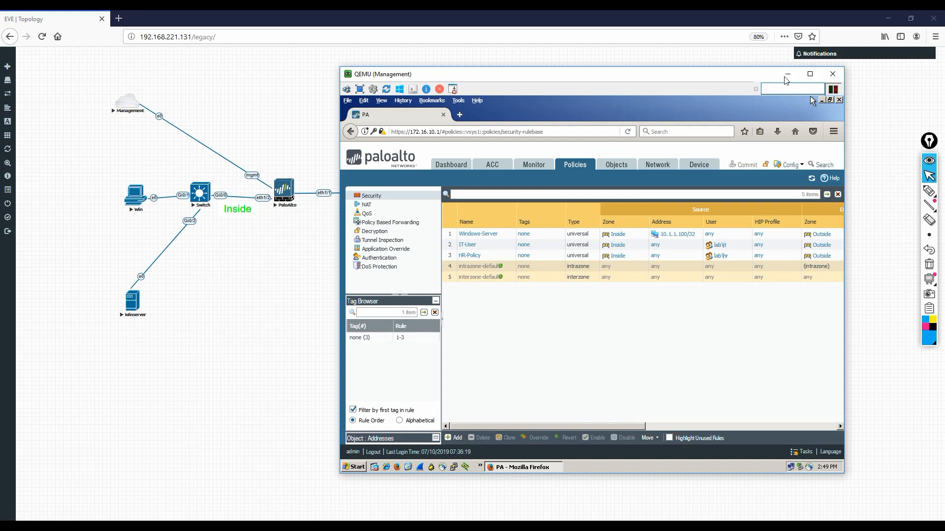
click(135, 194)
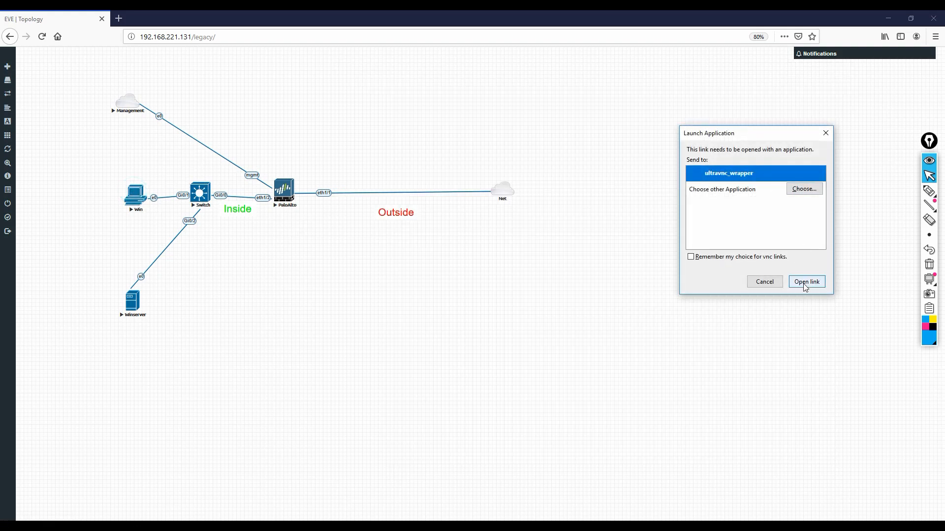
click(804, 281)
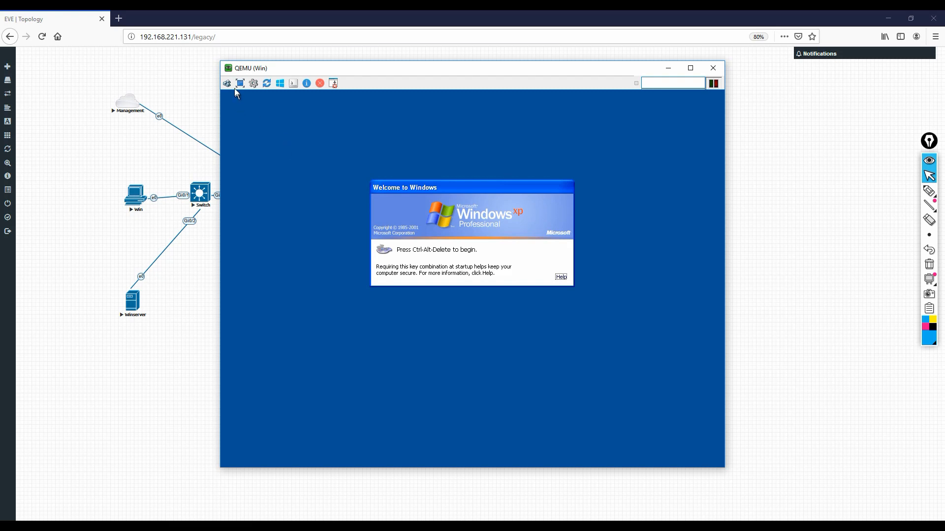
click(228, 83)
Enter the user name ituser1 and the account password in the Windows logon for the LAB domain.
double_click(443, 254)
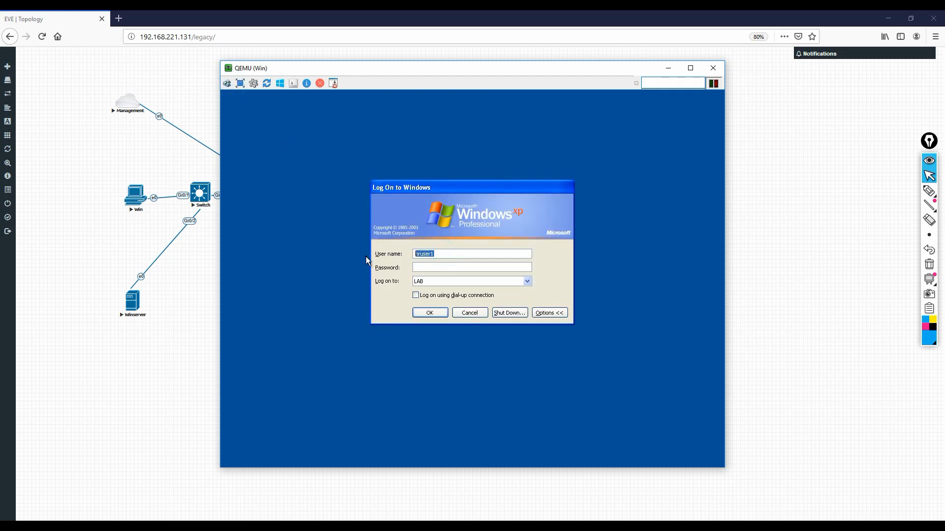
text(itusdert)
key(BackSpace)
key(BackSpace)
key(BackSpace)
key(BackSpace)
key(BackSpace)
text(ser1)
key(Tab)
text(*******)
Start a Wireshark packet capture on the PaloAlto node's eth1/2 interface.
click(188, 300)
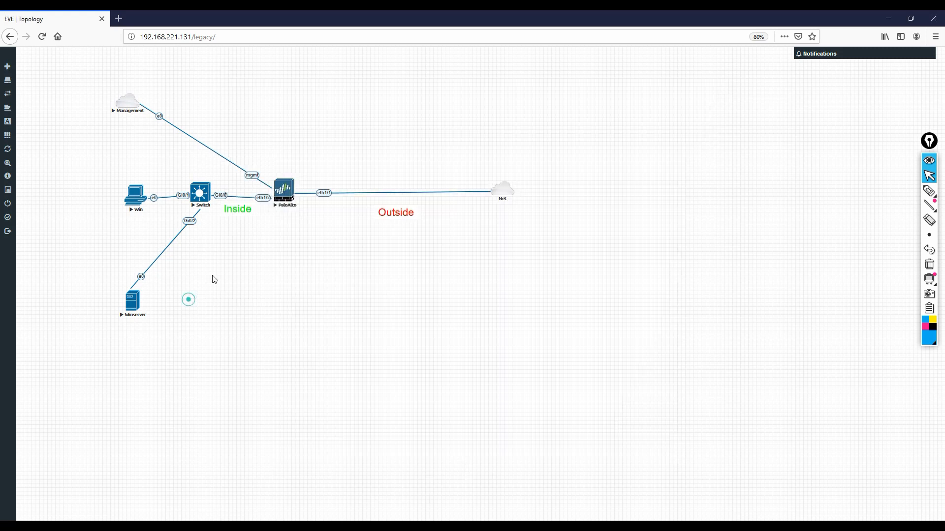
right_click(282, 199)
click(310, 268)
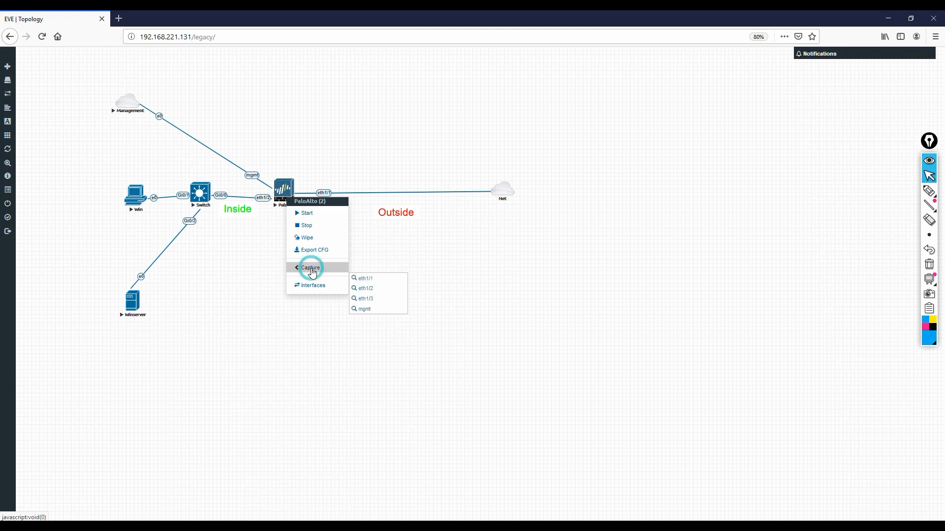
click(374, 291)
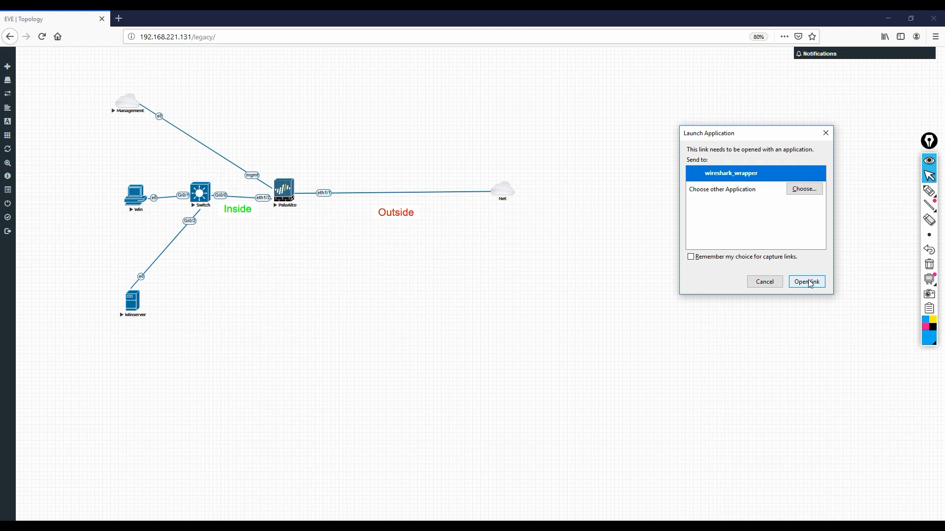
click(808, 282)
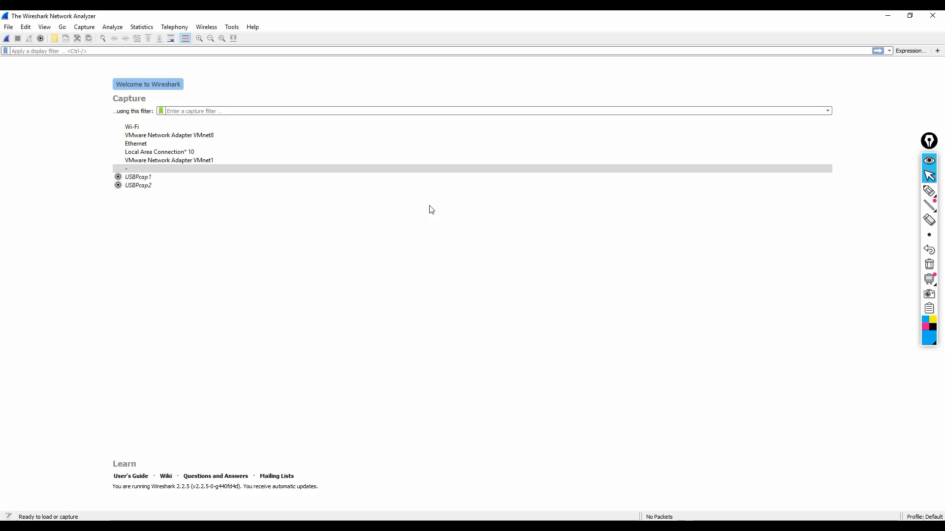
Return to the Win console and log on to the LAB domain as ituser1 with the account password.
key(alt+Tab)
key(alt+Tab)
key(alt+Tab)
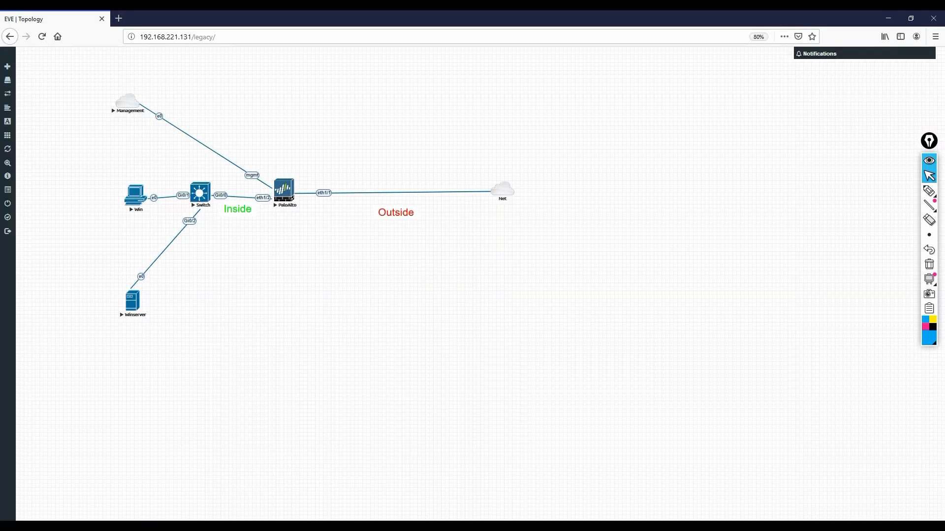
click(507, 487)
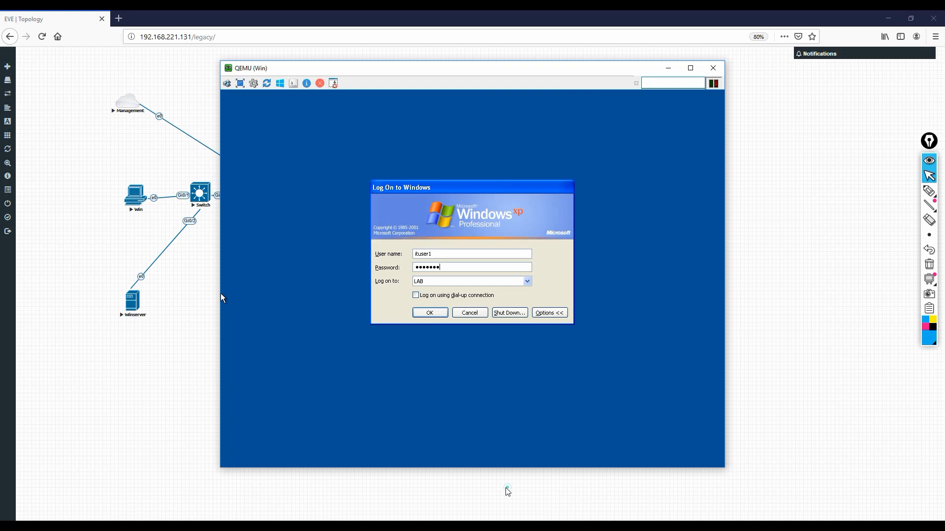
click(434, 314)
click(476, 311)
click(428, 255)
text(1)
click(426, 268)
key(Return)
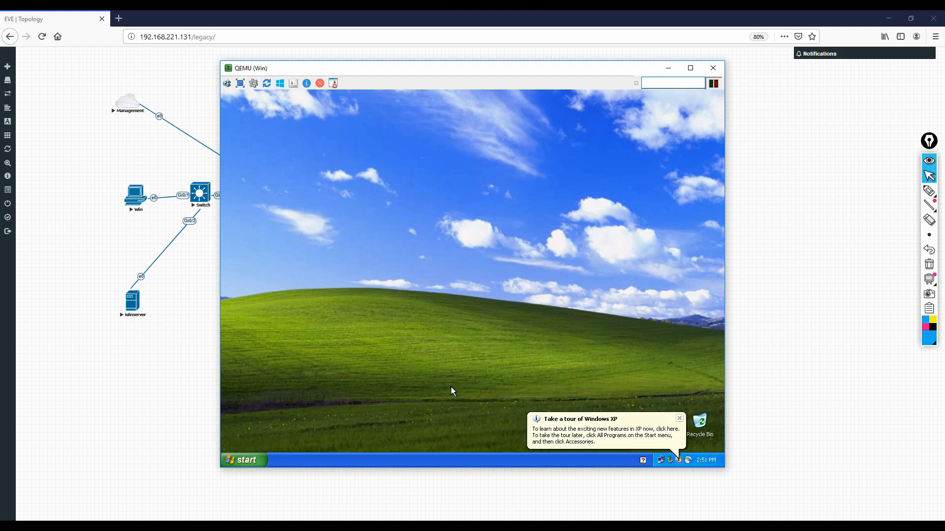
click(256, 457)
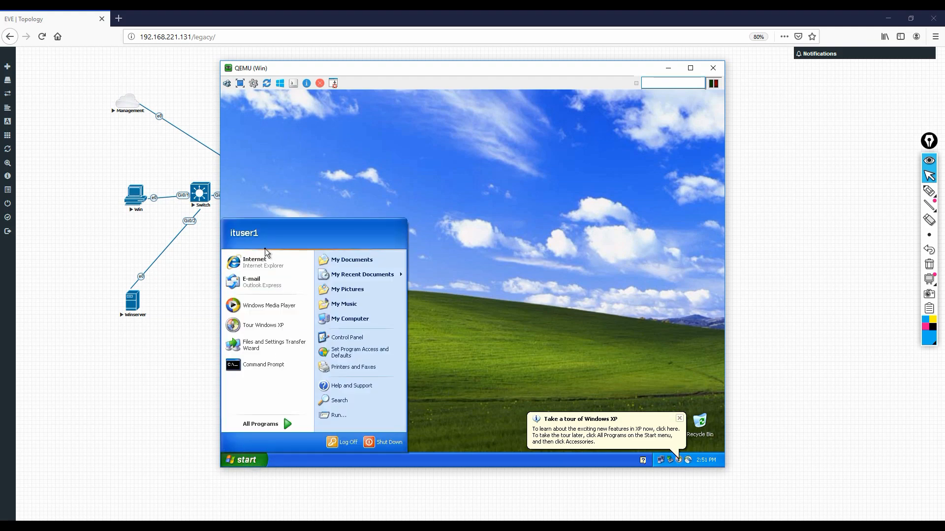
click(272, 266)
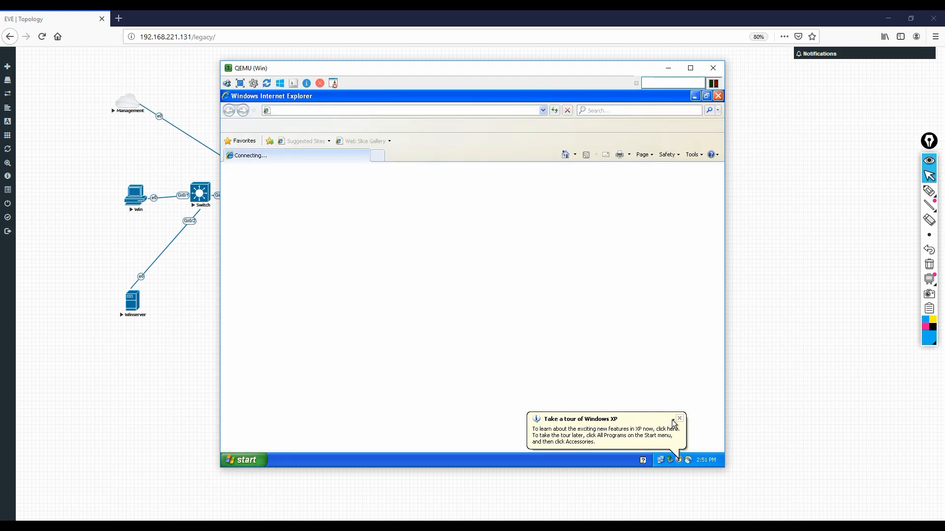
click(679, 419)
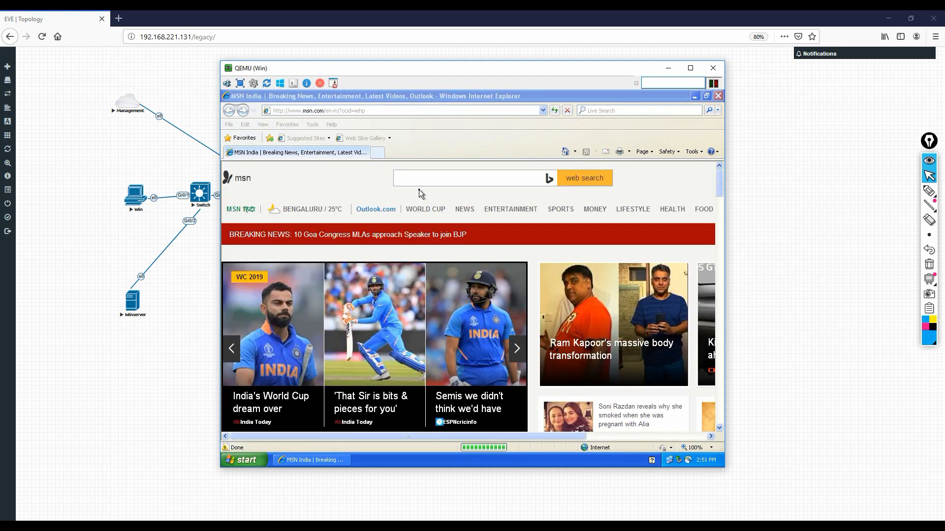
click(373, 111)
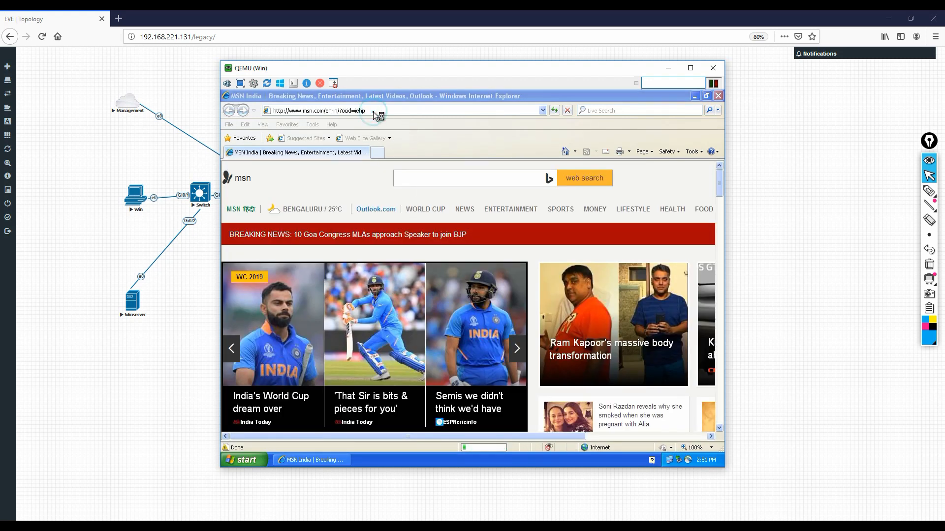
text(googl)
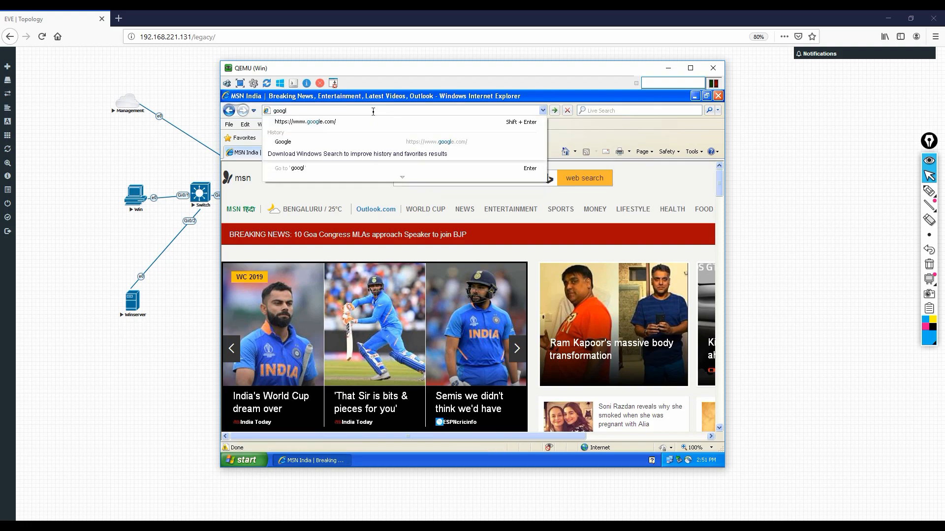
key(Down)
key(Return)
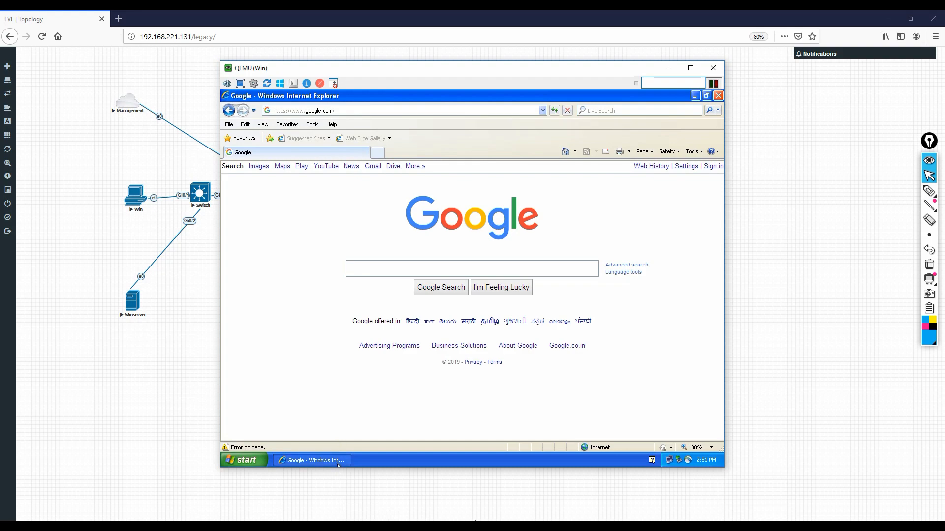
Switch to the Palo Alto management console and examine an IT-User web-browsing session's details in the Session Browser.
mouse_move(475, 520)
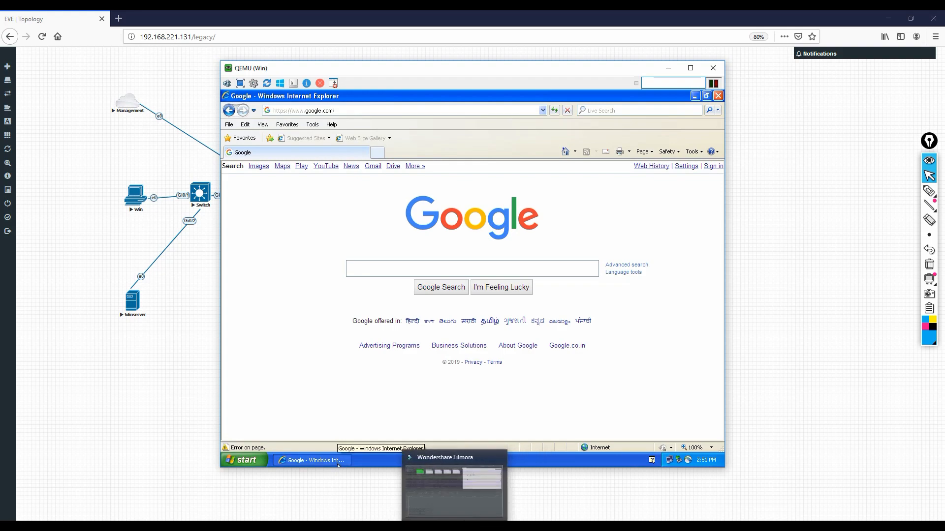
click(352, 490)
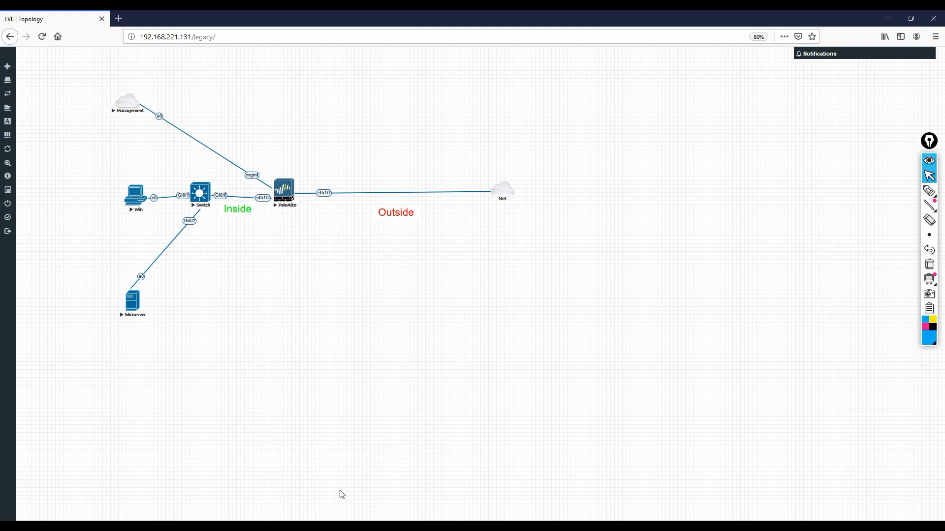
mouse_move(453, 522)
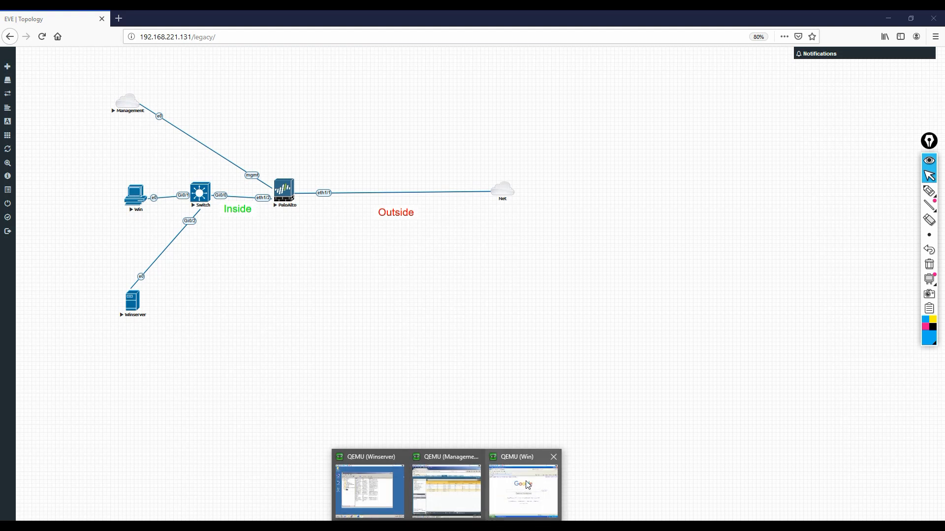
click(441, 490)
click(534, 165)
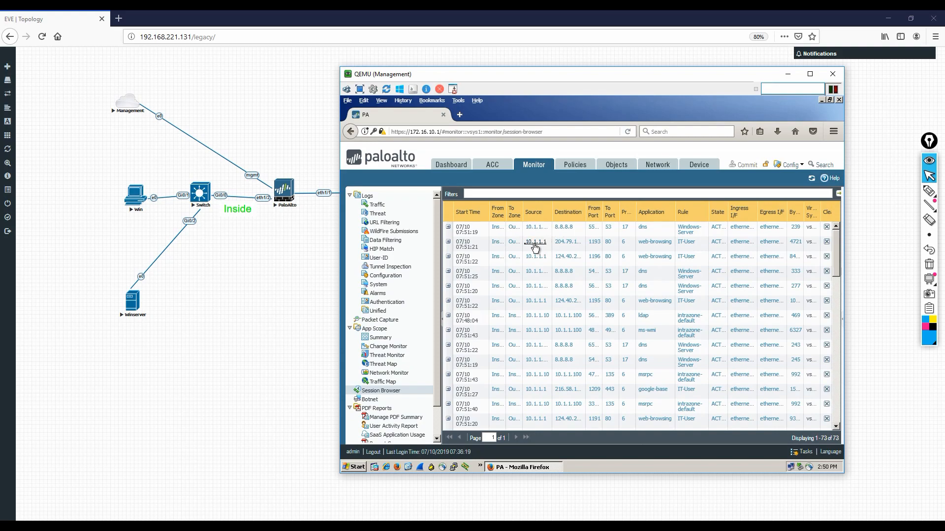
click(448, 241)
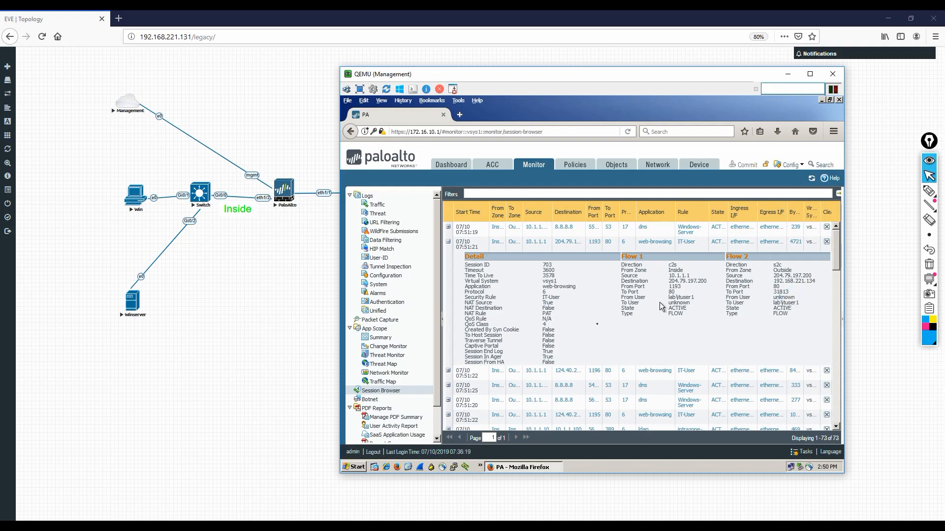
Switch to Wireshark and stop the running packet capture.
key(alt+Tab)
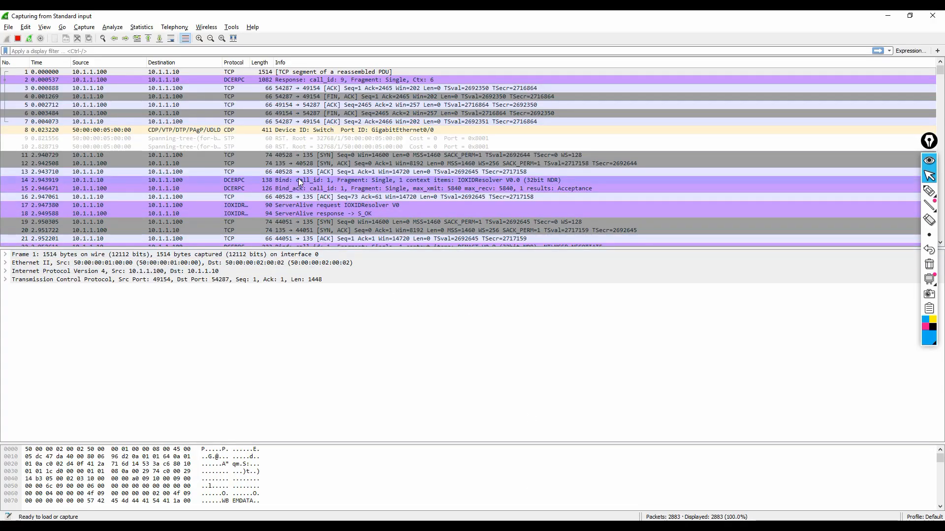
scroll(298, 181, down, 9)
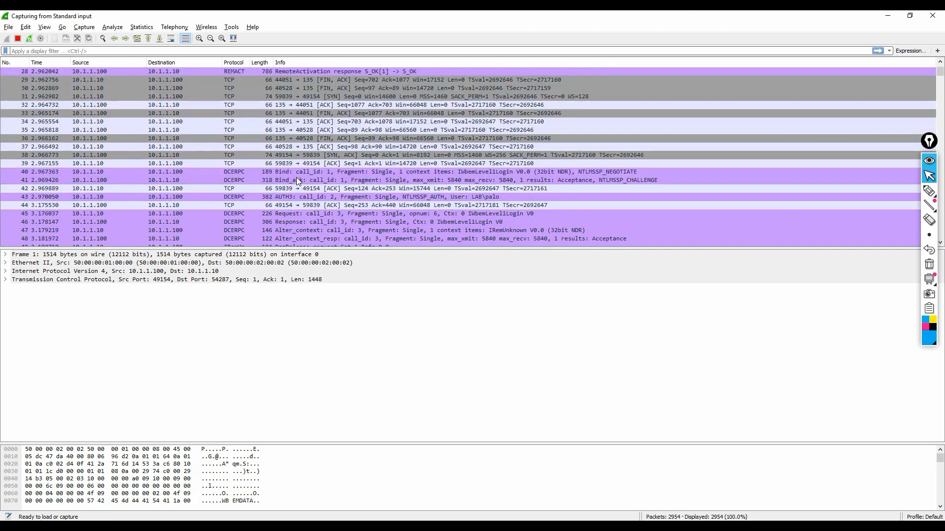
click(17, 38)
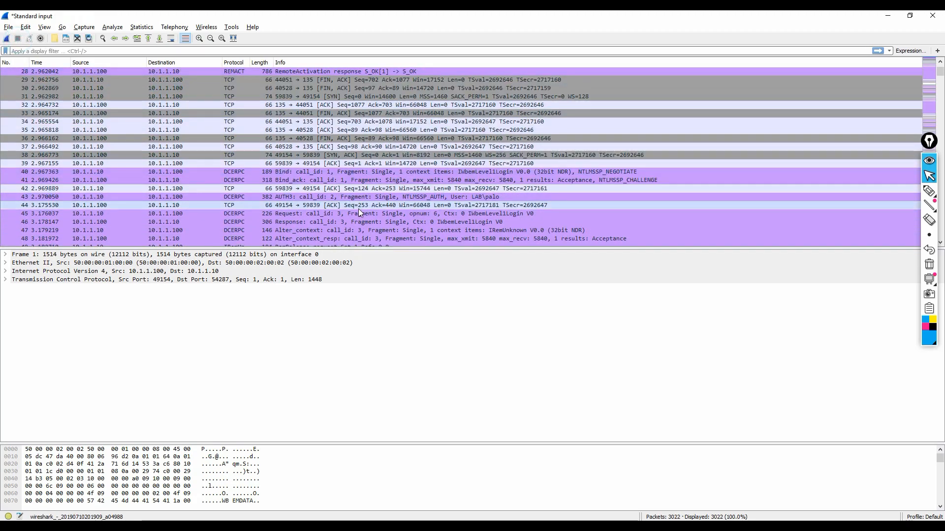
Filter the capture to the TCP conversation of the IWbemLevel1Login DCERPC Bind packet between 10.1.1.10 and 10.1.1.100.
scroll(358, 208, down, 5)
scroll(358, 209, up, 2)
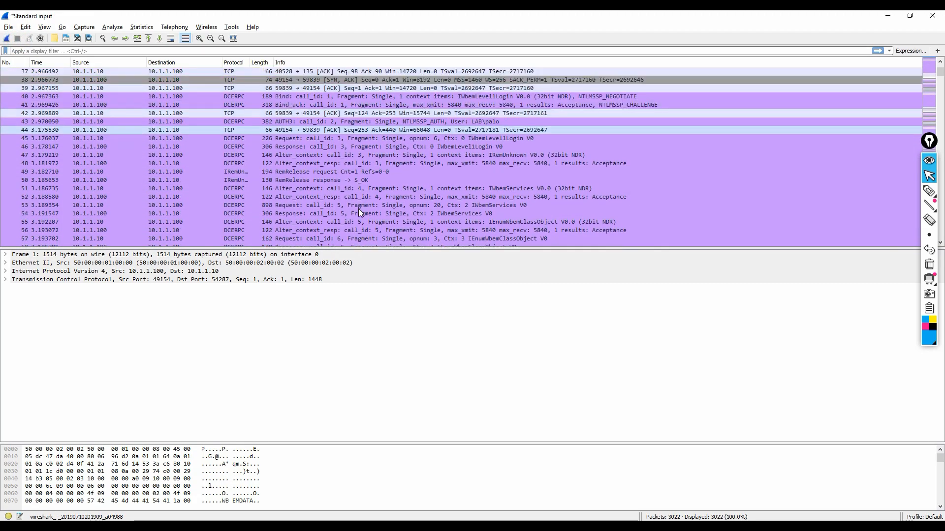
right_click(276, 97)
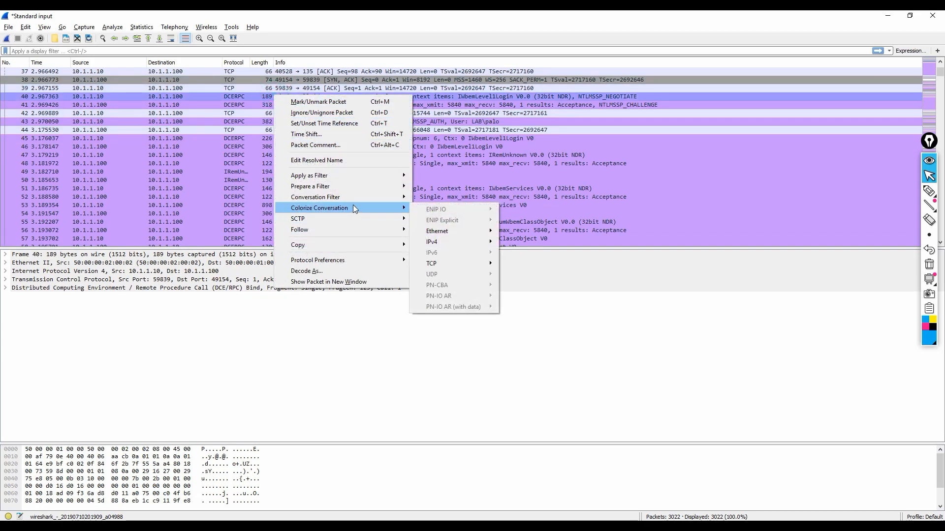
mouse_move(351, 197)
click(446, 252)
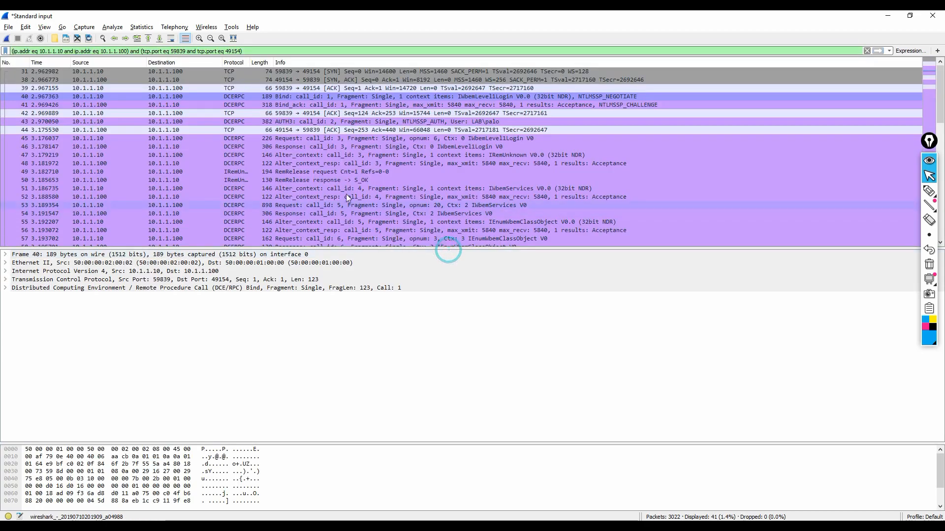
Follow the TCP stream of the conversation's first SYN packet and examine the LAB domain and server name text.
right_click(274, 72)
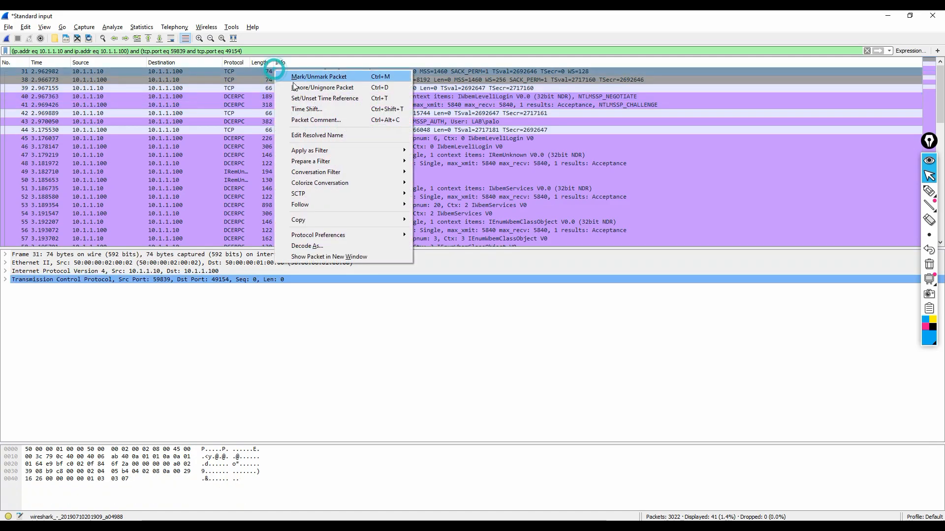
mouse_move(389, 208)
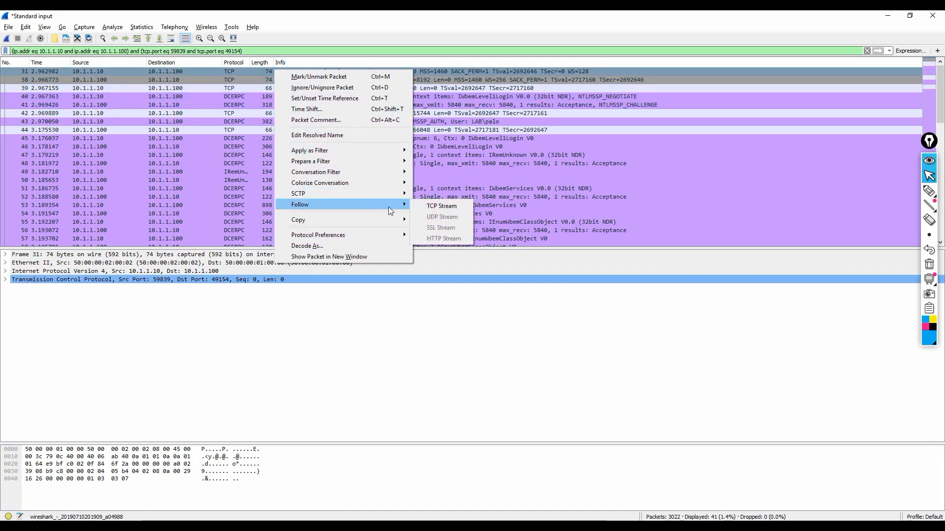
click(441, 205)
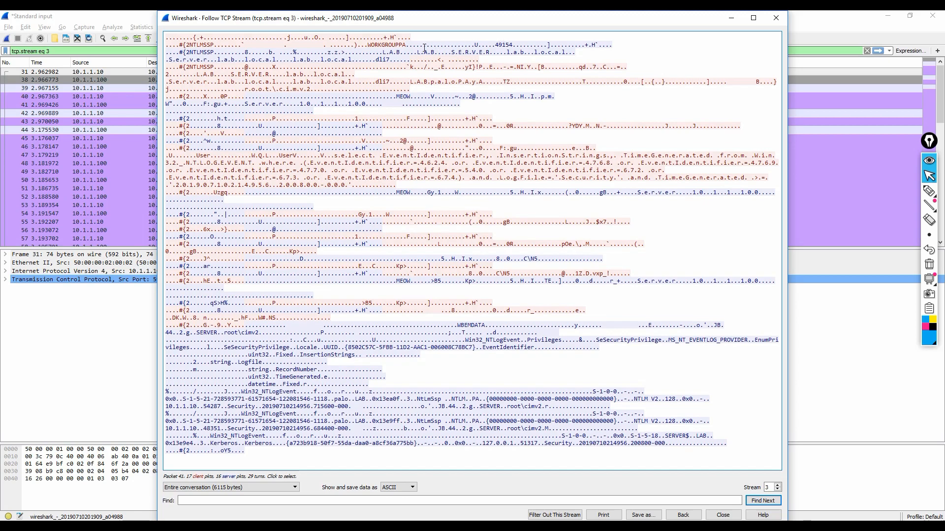
drag(383, 52, 564, 50)
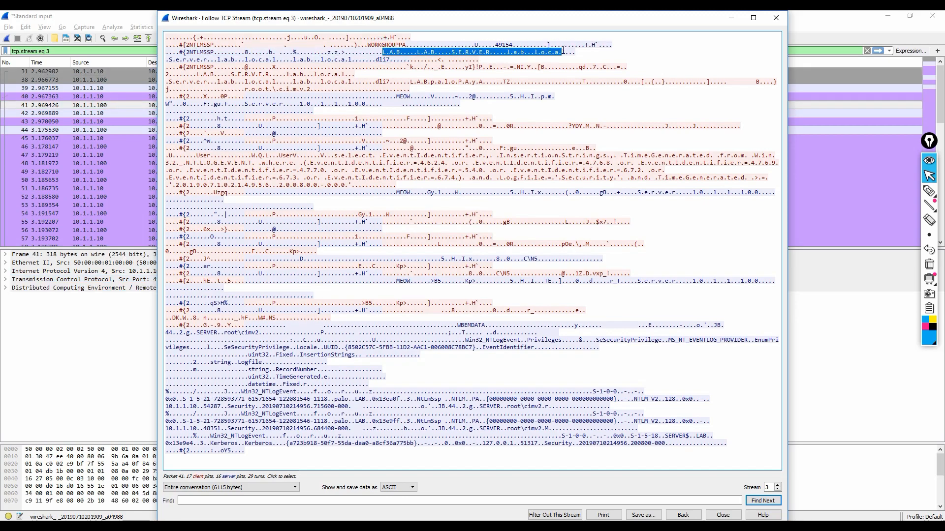
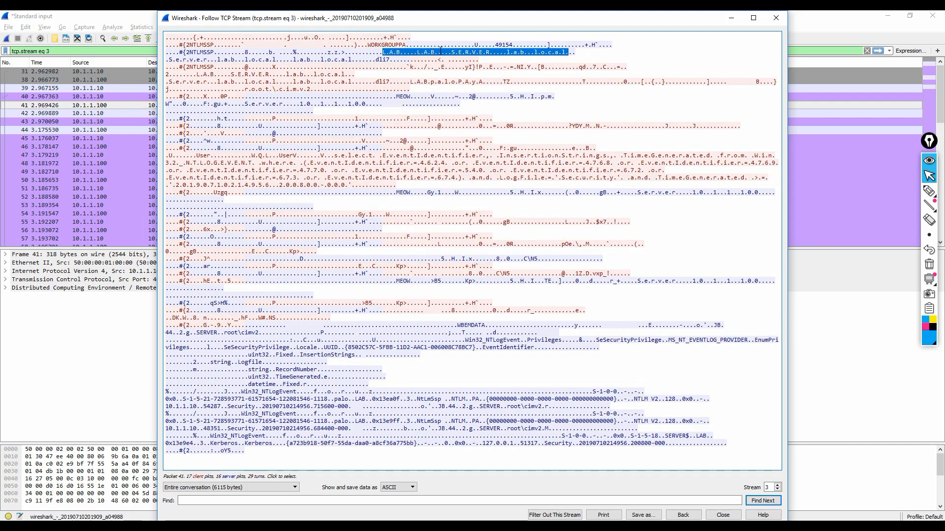
drag(168, 60, 257, 61)
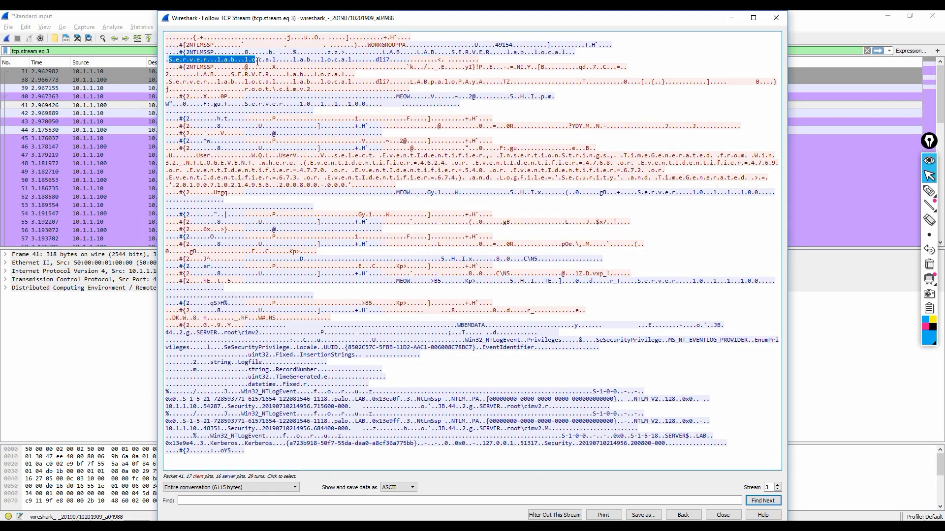
Minimize Wireshark's main window and move the TCP stream window aside to uncover the firewall's management console.
click(888, 16)
drag(421, 22, 680, 19)
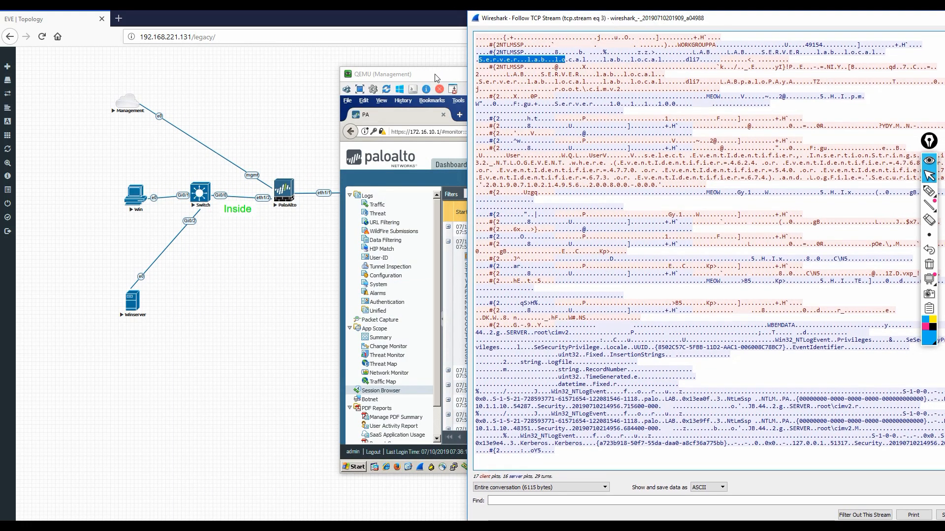
Minimize the management console and annotate the topology with pen arrows linking PaloAlto to Win and to Winserver, plus an IP address starting 10.1.1 beneath PaloAlto.
click(435, 78)
click(784, 77)
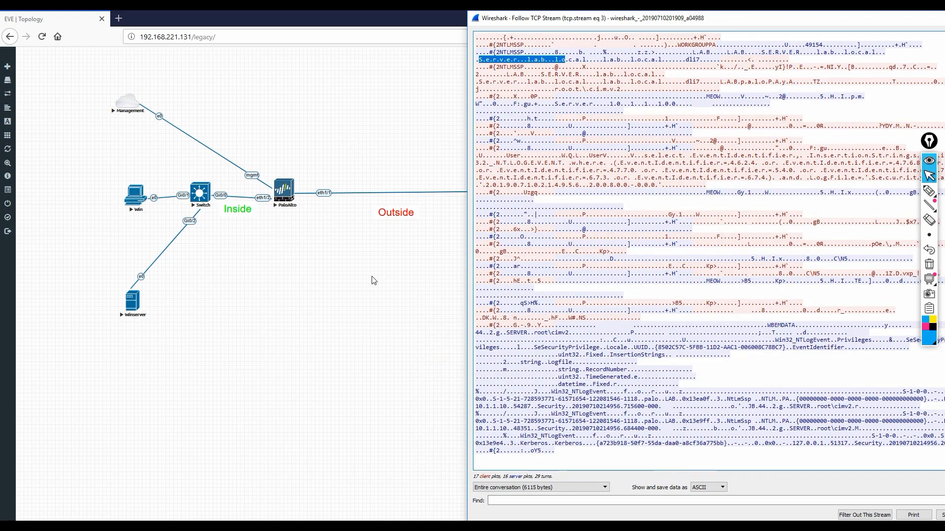
click(928, 191)
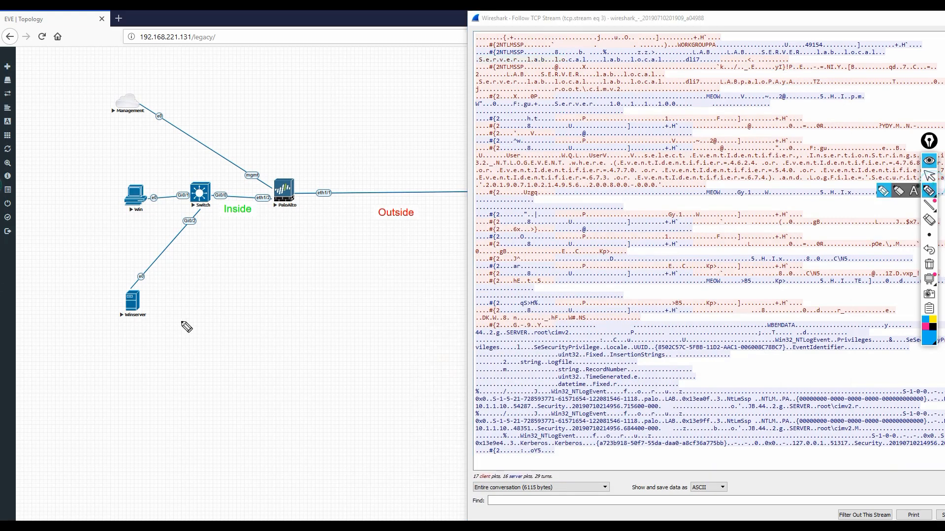
mouse_move(148, 203)
mouse_down()
mouse_move(159, 214)
mouse_move(268, 201)
mouse_up()
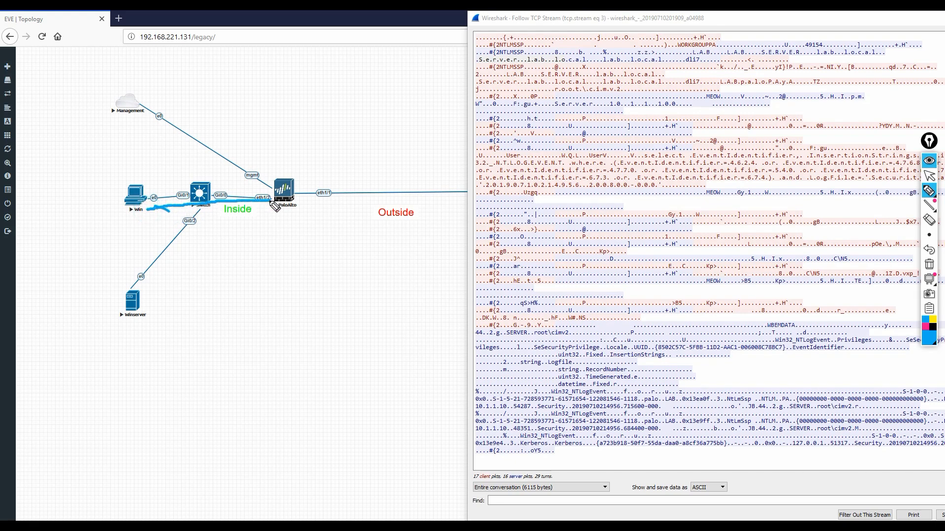
mouse_move(279, 209)
mouse_down()
mouse_move(277, 222)
mouse_move(285, 212)
mouse_move(314, 221)
mouse_move(264, 215)
mouse_move(149, 284)
mouse_move(160, 287)
mouse_up()
click(291, 220)
click(298, 220)
click(310, 219)
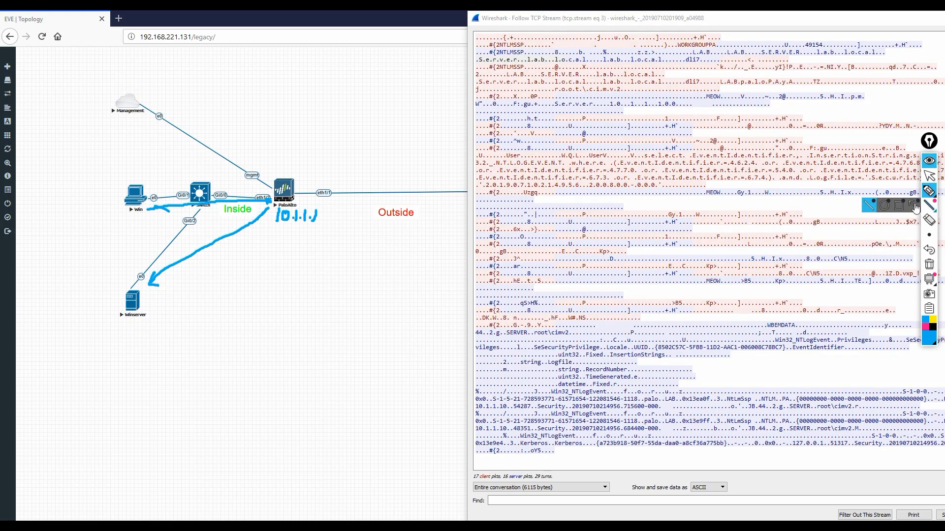
click(931, 176)
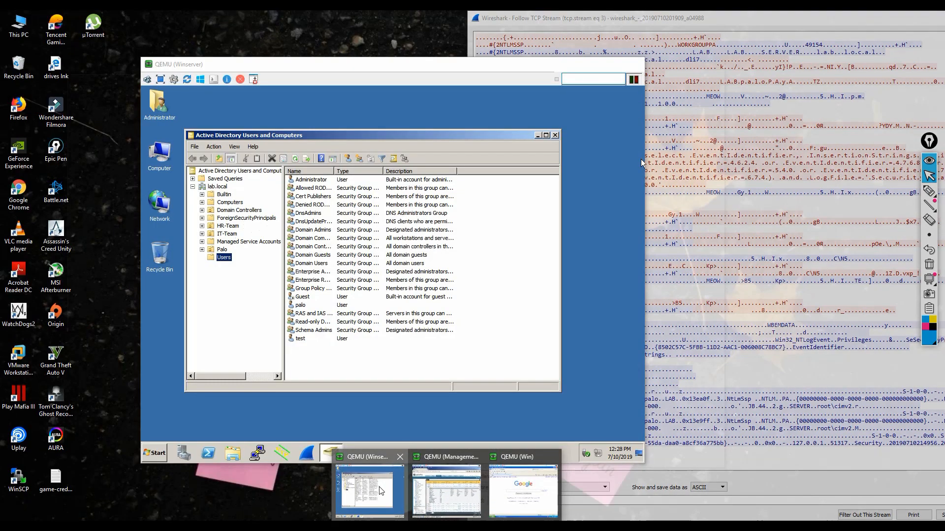
Switch to the Winserver machine and open the Security log under Windows Logs in Event Viewer.
click(379, 484)
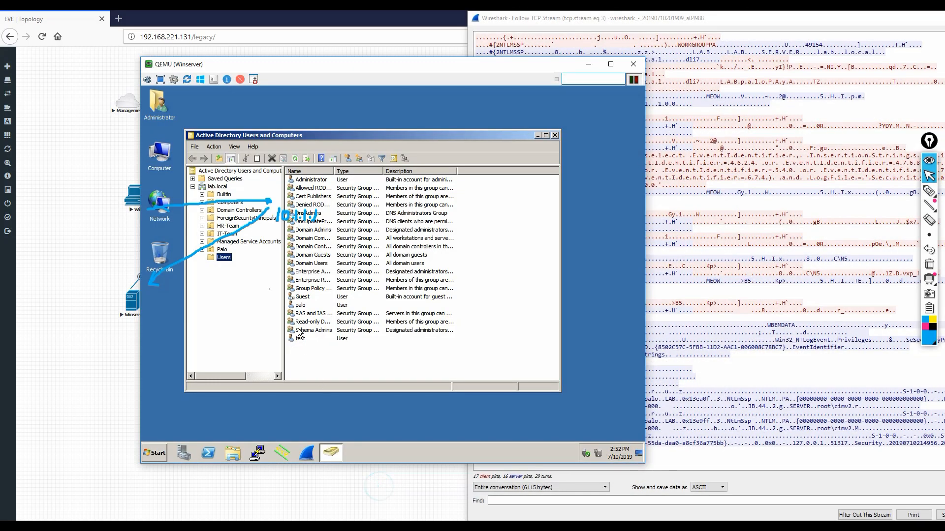
click(161, 451)
click(184, 307)
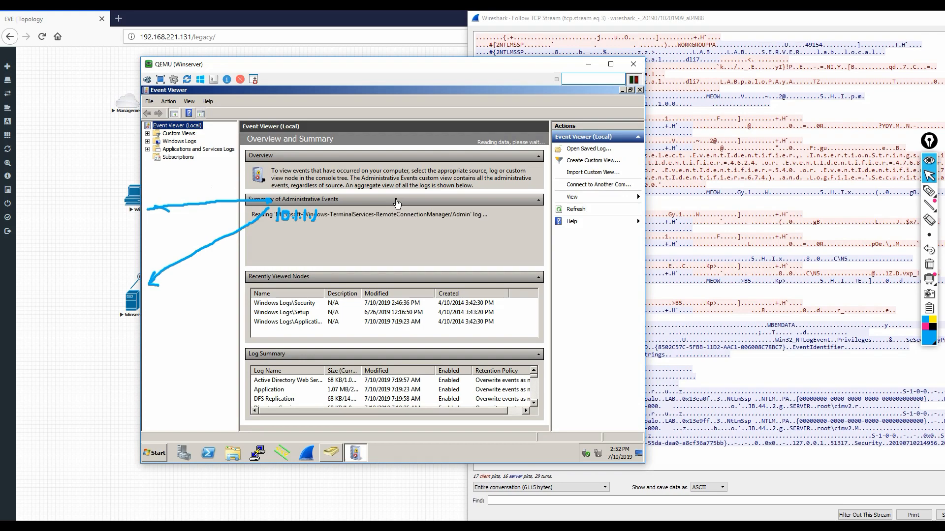
double_click(173, 142)
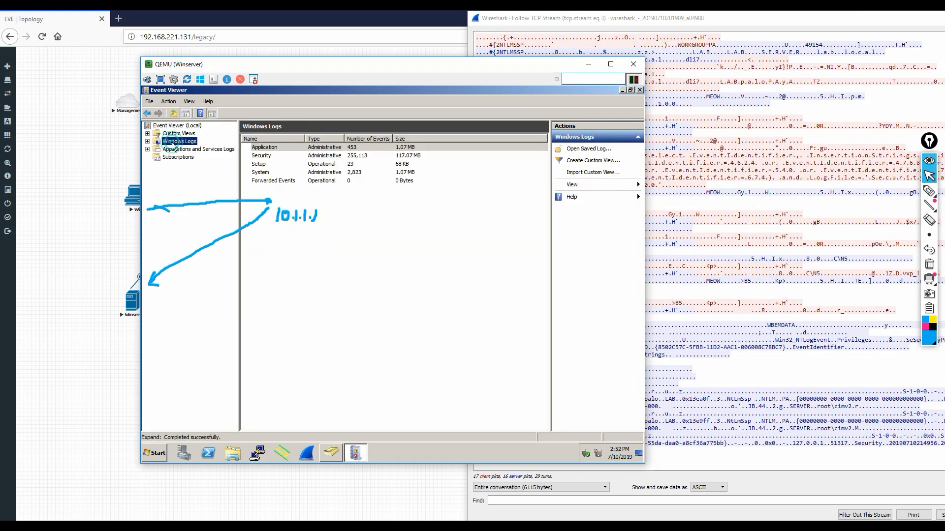
double_click(266, 156)
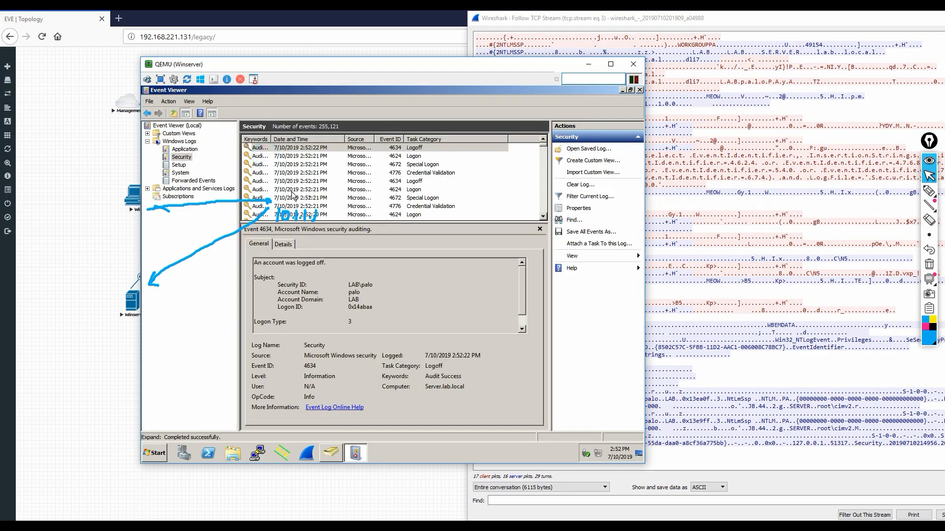
Examine the New Logon account details of the newest Logon event 4624, then close its properties.
click(415, 157)
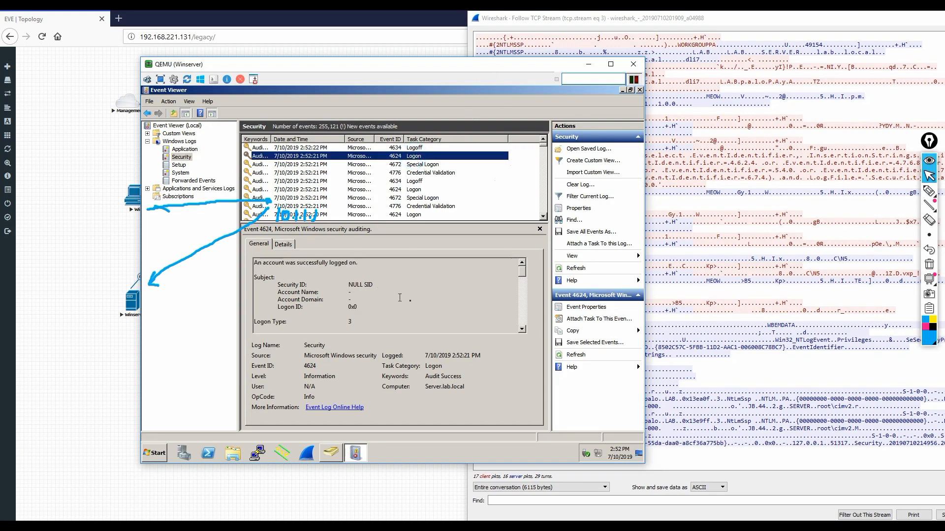
scroll(412, 216, down, 2)
scroll(411, 219, up, 2)
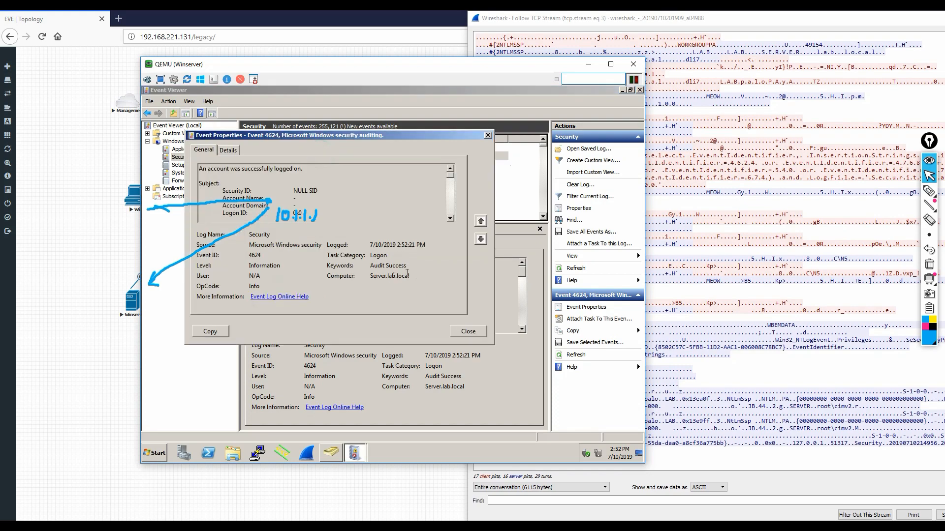
click(449, 182)
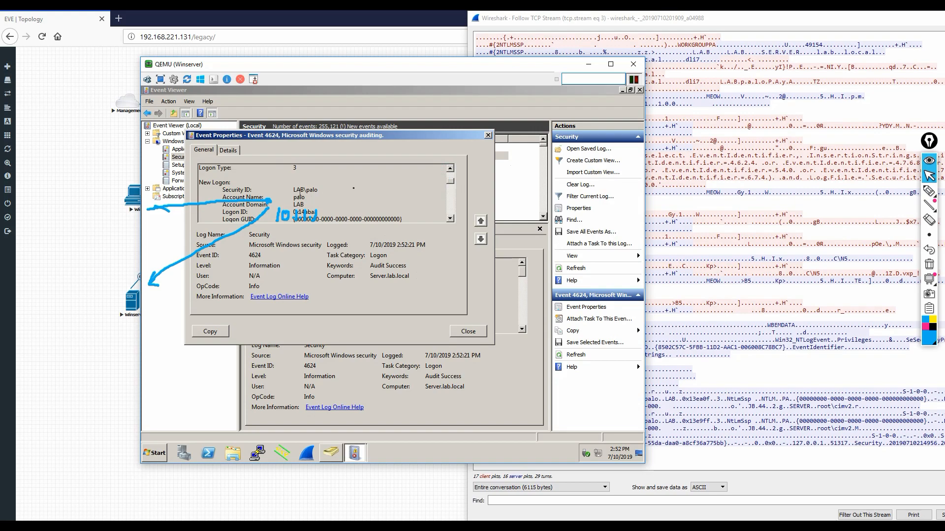
click(489, 135)
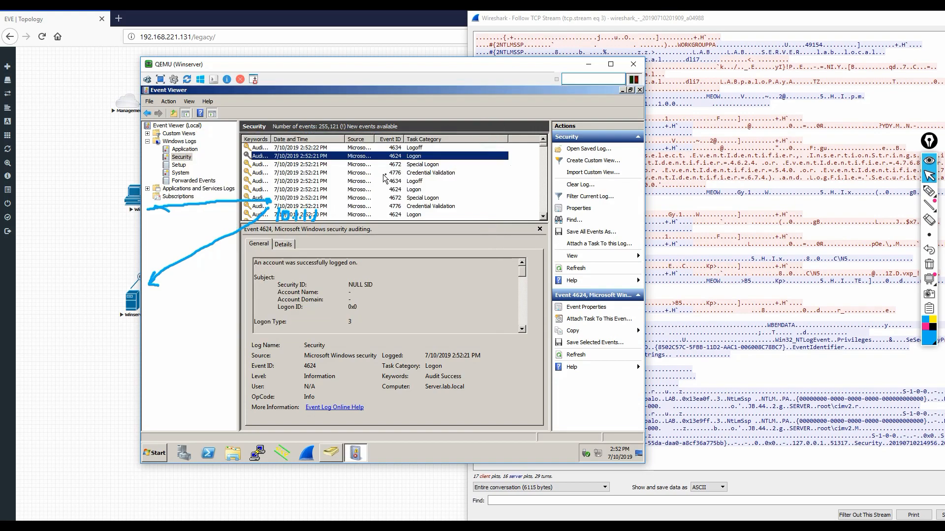
Check the account and process details of the next older Logon event 4624, close it and browse to earlier entries.
double_click(417, 190)
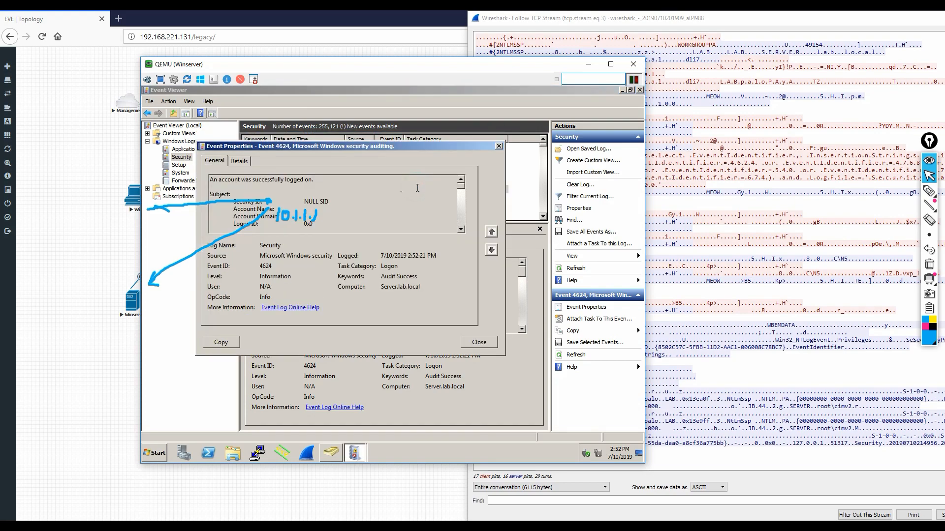
click(461, 228)
click(461, 229)
click(461, 229)
click(461, 229)
click(461, 229)
click(461, 229)
click(462, 229)
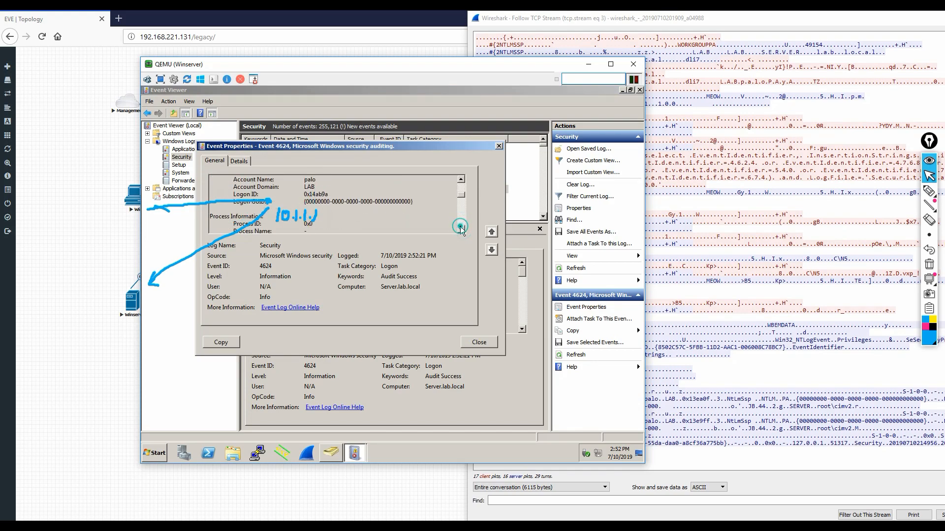
click(485, 343)
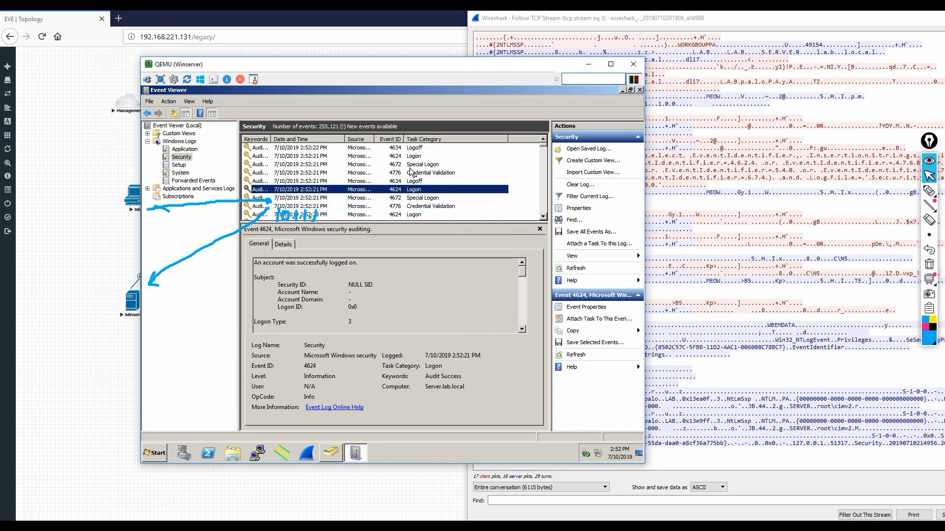
scroll(424, 182, down, 1)
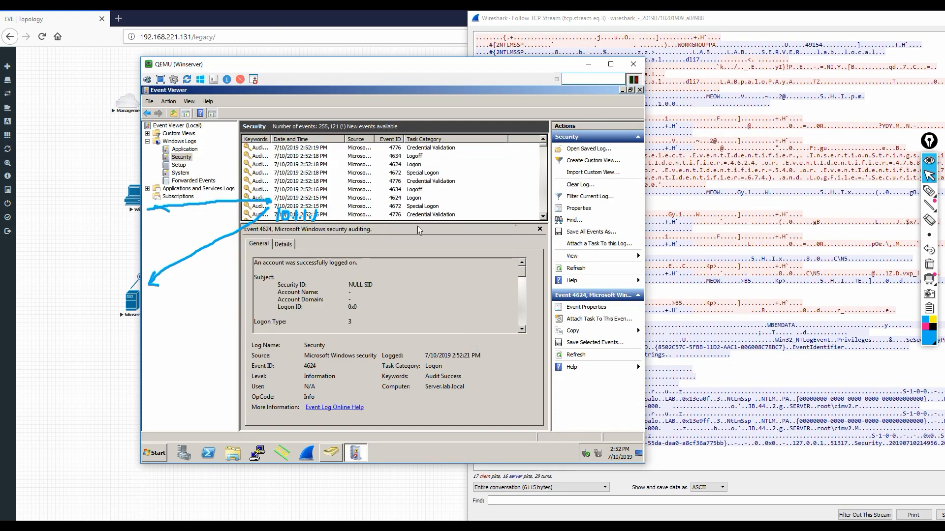
Clear the pen annotations and inspect the network information of the topmost 2:52:15 PM Logon event 4624.
click(933, 268)
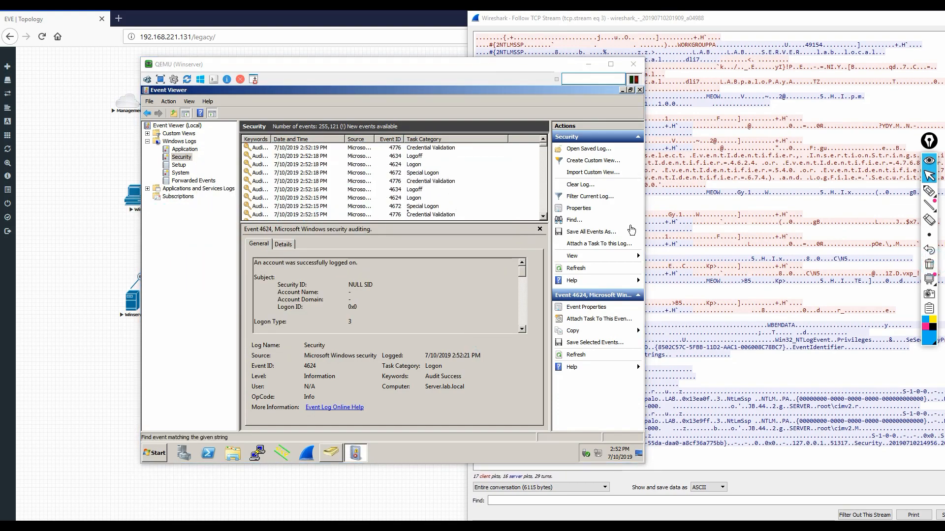
click(350, 199)
double_click(350, 203)
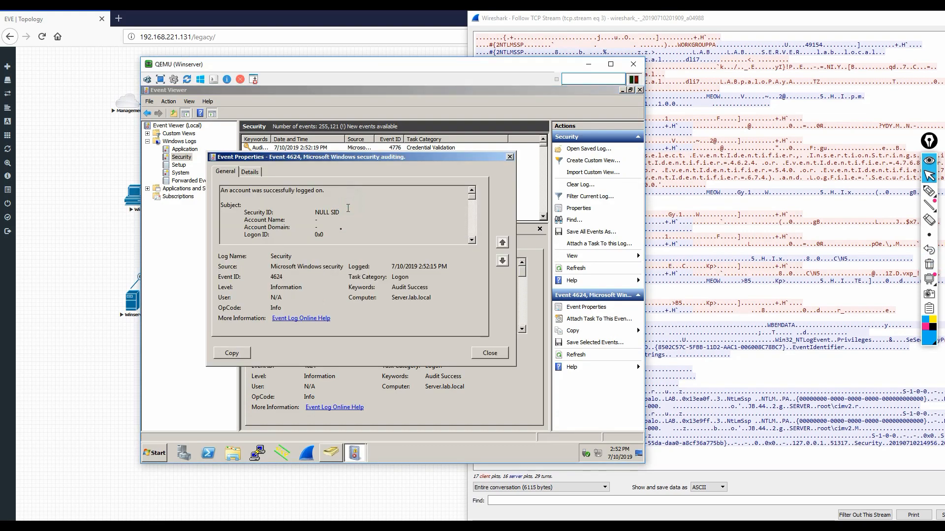
click(384, 204)
scroll(384, 204, down, 8)
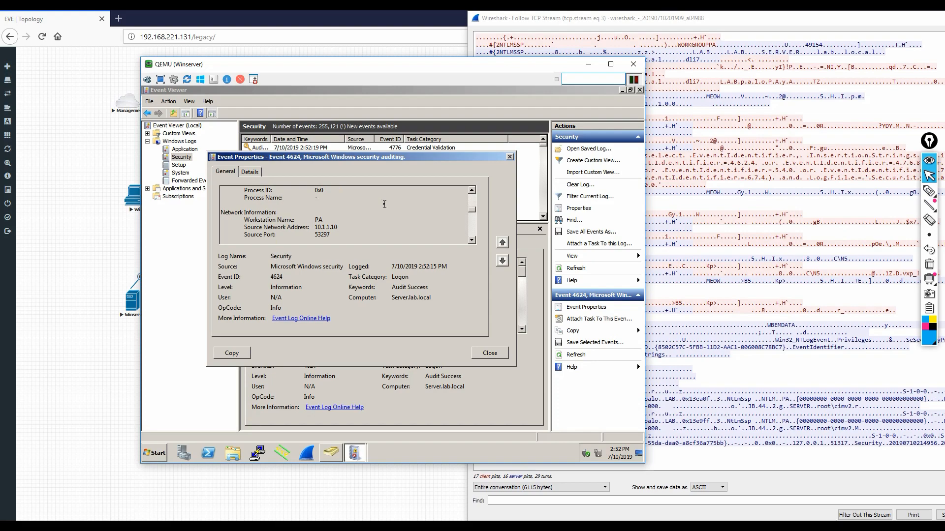
click(489, 353)
Examine the New Logon account of the second Logon event 4624 logged at 2:52:15 PM, then close its properties.
scroll(386, 189, down, 2)
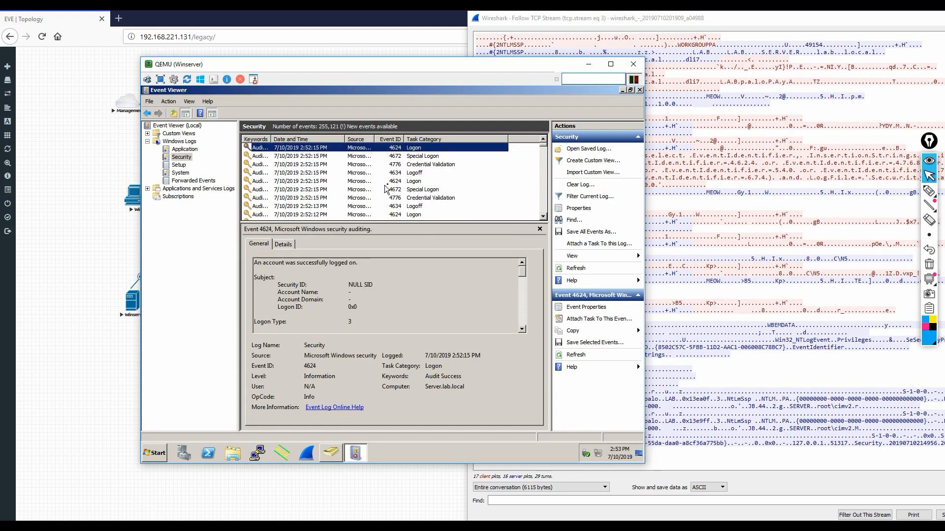
double_click(414, 183)
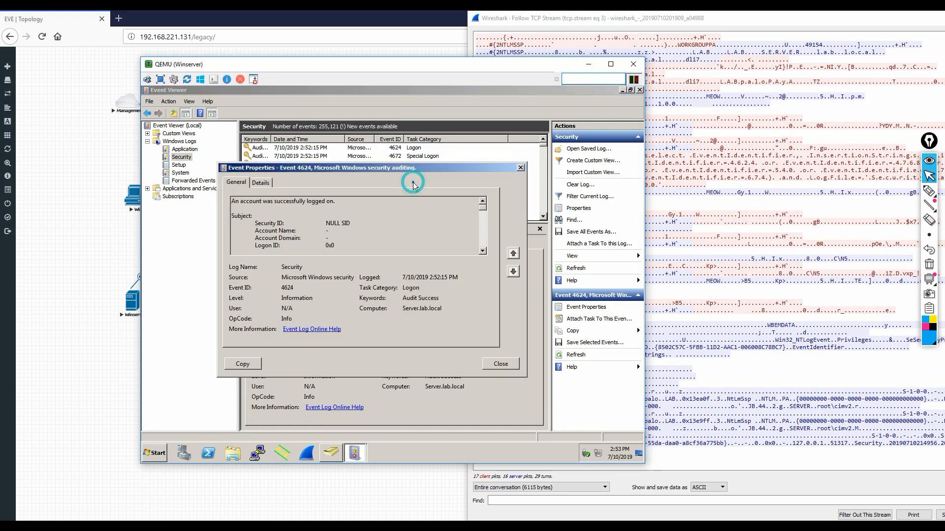
scroll(401, 222, down, 3)
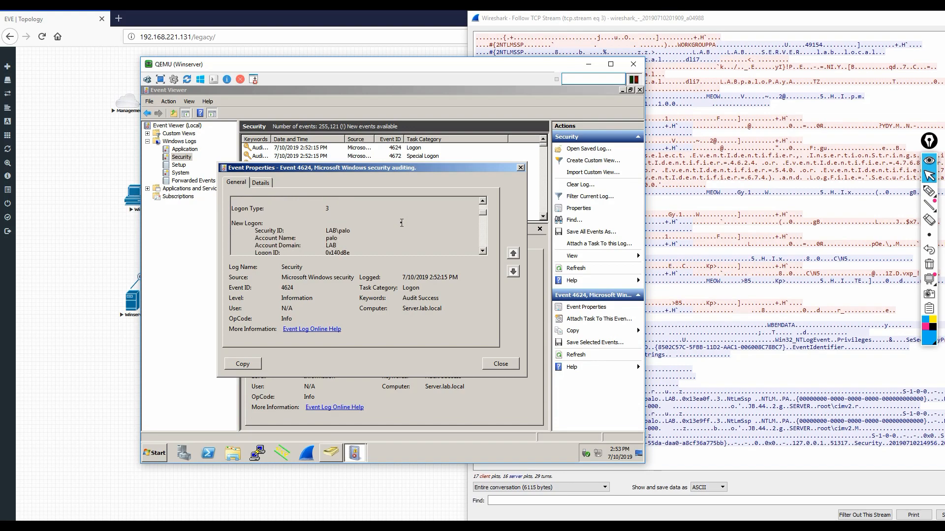
click(501, 364)
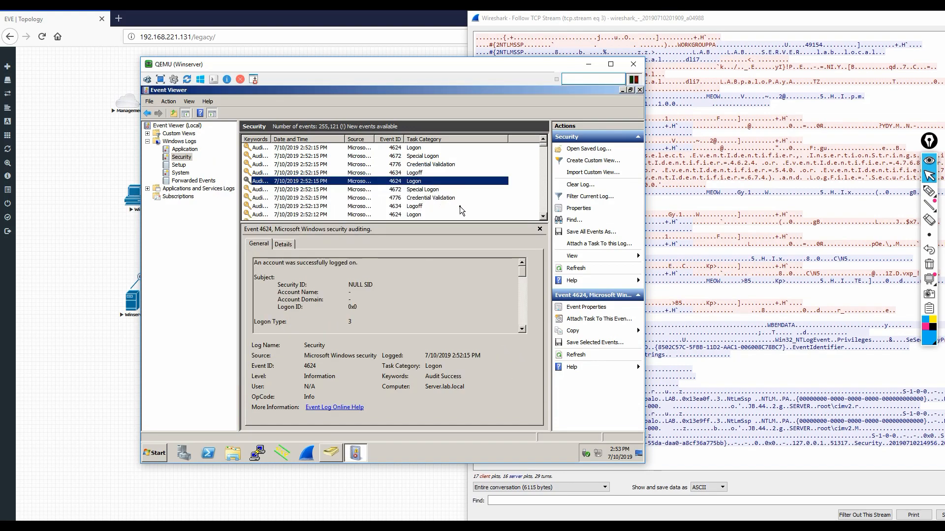
View the subject details of the Special Logon event 4672 directly below that Logon event, then close its properties.
scroll(460, 206, down, 1)
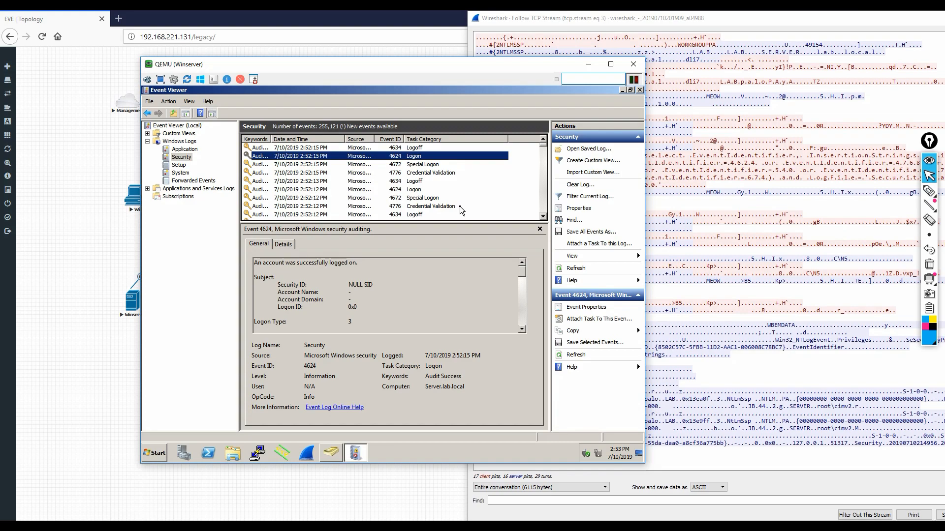
click(432, 167)
double_click(431, 165)
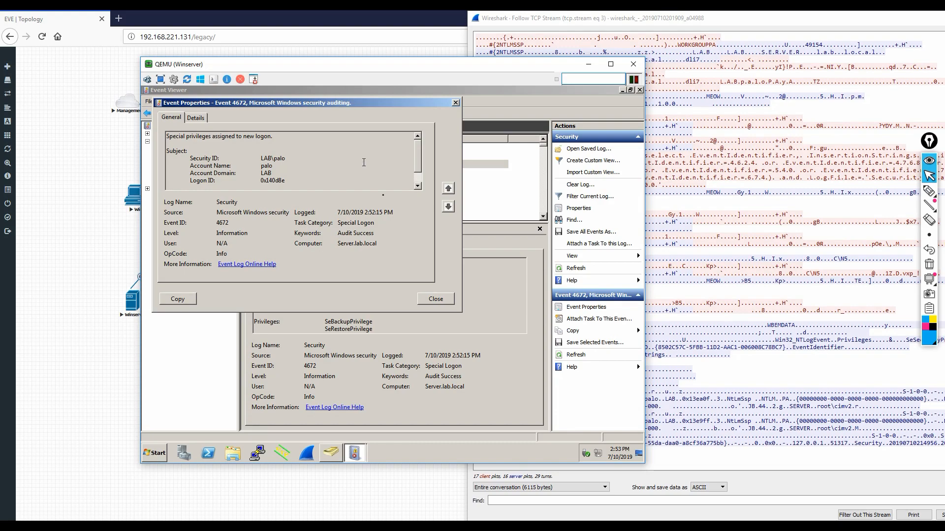
click(436, 300)
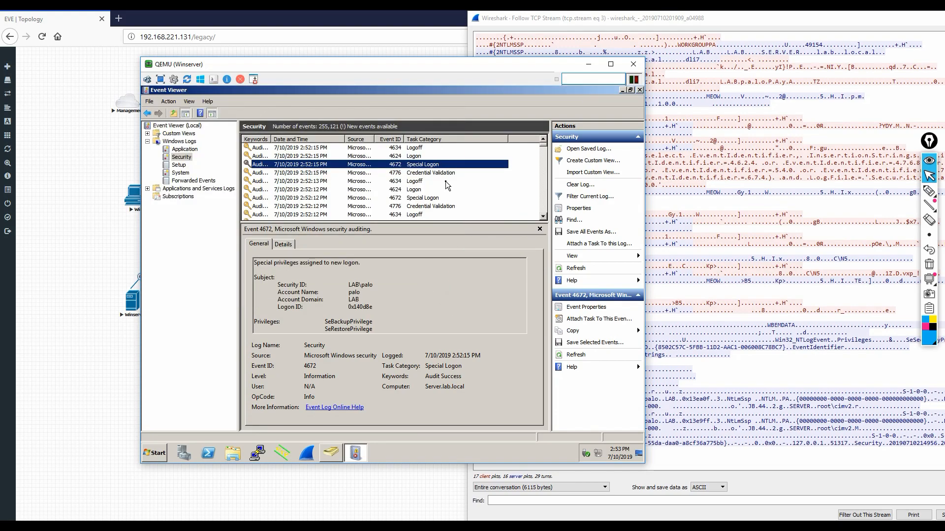
Browse the older Security events, return to the newest ones and recheck the New Logon details of the latest Logon event 4624.
scroll(445, 181, down, 2)
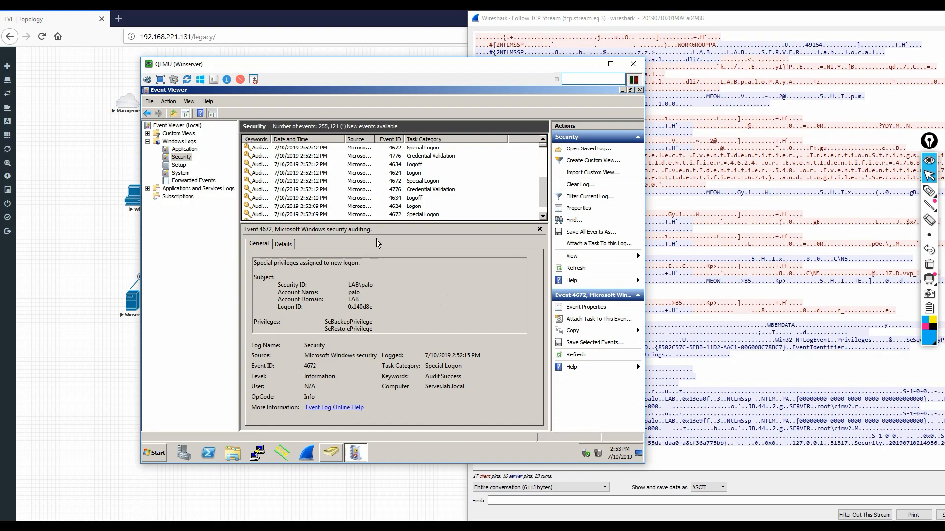
scroll(427, 184, down, 1)
scroll(427, 185, down, 1)
scroll(427, 186, up, 4)
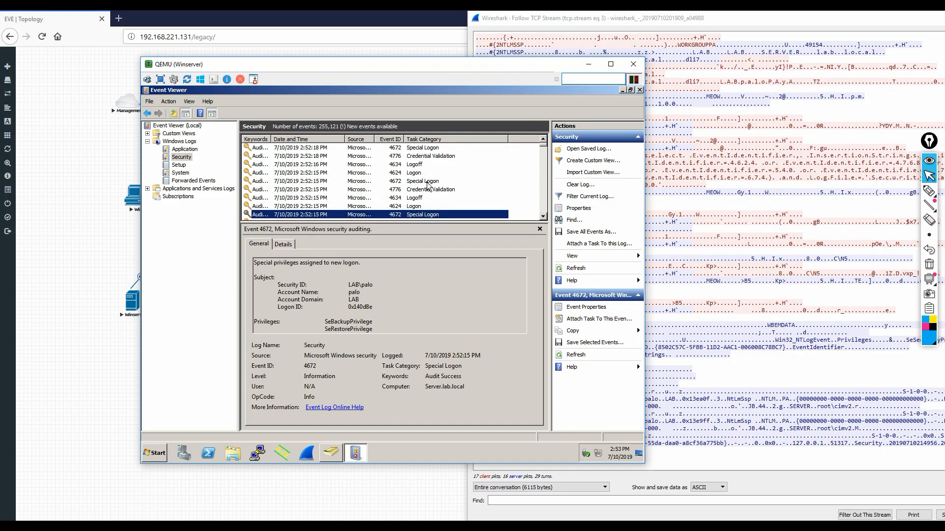
scroll(423, 173, up, 1)
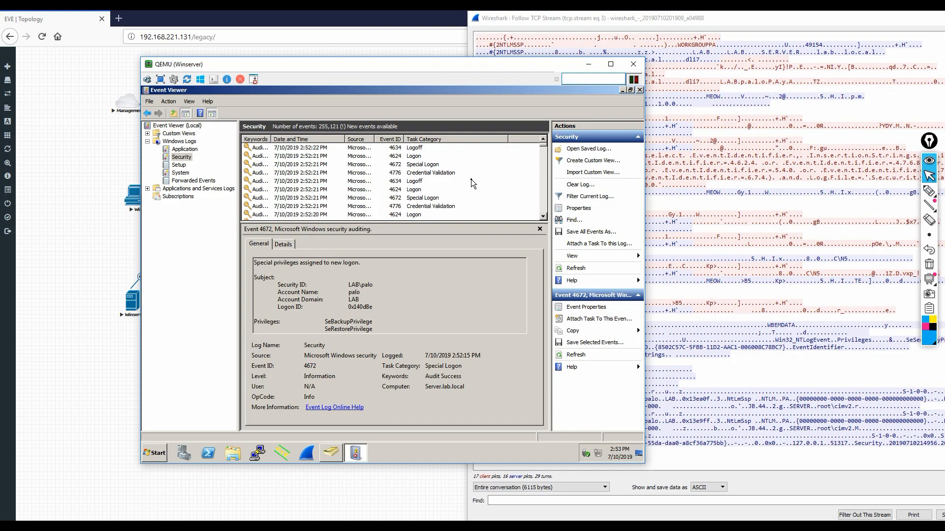
double_click(413, 157)
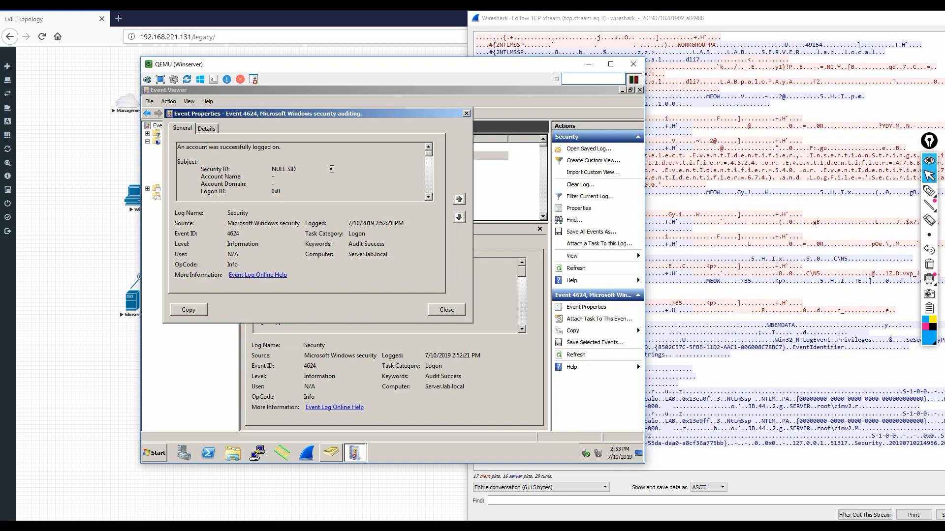
scroll(332, 169, down, 4)
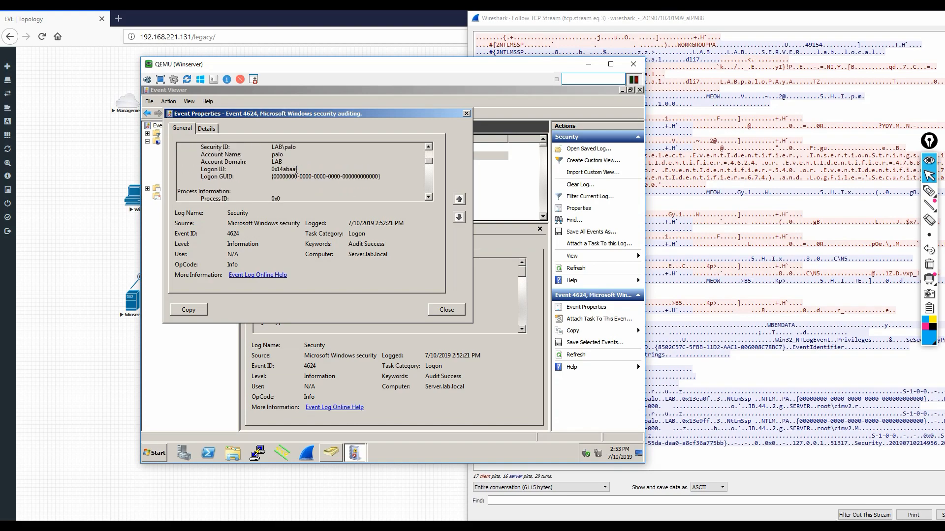
click(466, 114)
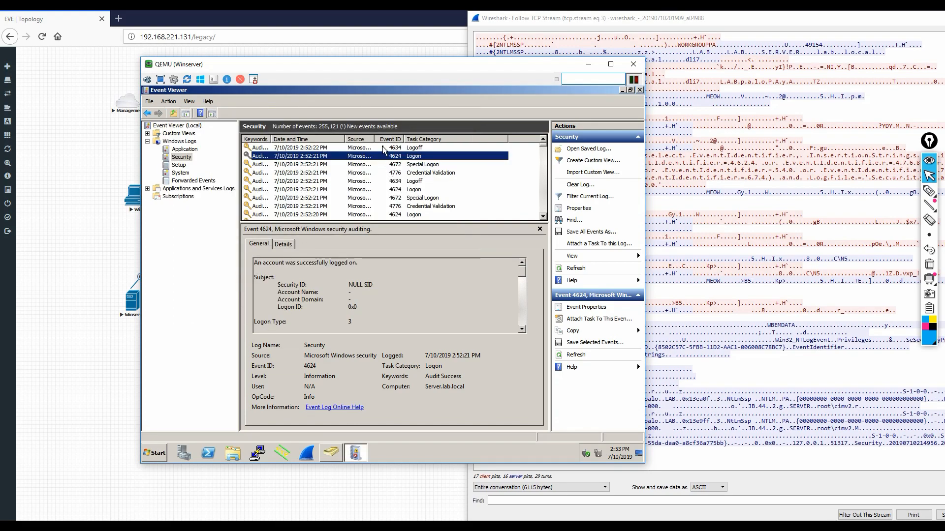
Examine the account details of the newest Logoff event 4634, then close its properties.
double_click(384, 148)
click(350, 186)
scroll(351, 186, down, 3)
scroll(350, 186, up, 3)
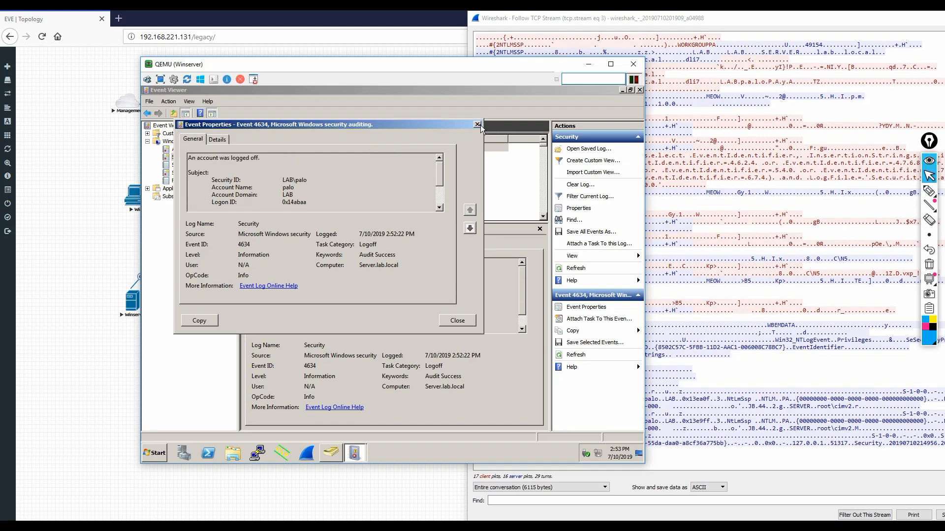
click(477, 125)
Examine the New Logon account and network details of the Logon event 4624 logged at 2:52:21 PM, then minimize the server console.
double_click(402, 157)
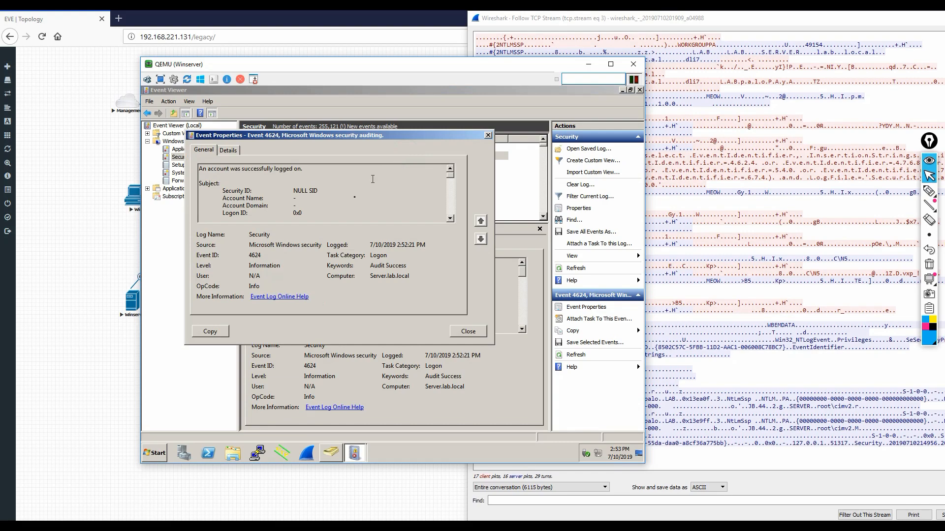
scroll(350, 201, down, 4)
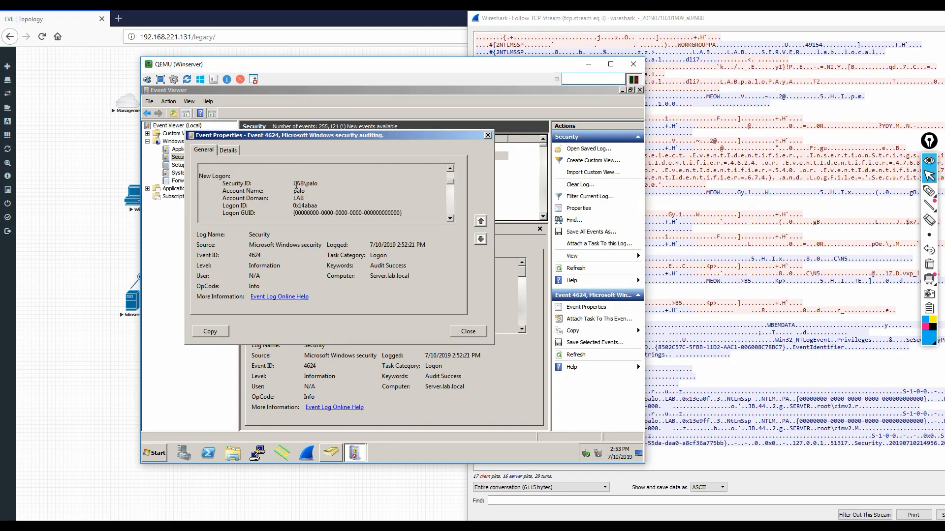
drag(295, 184, 321, 185)
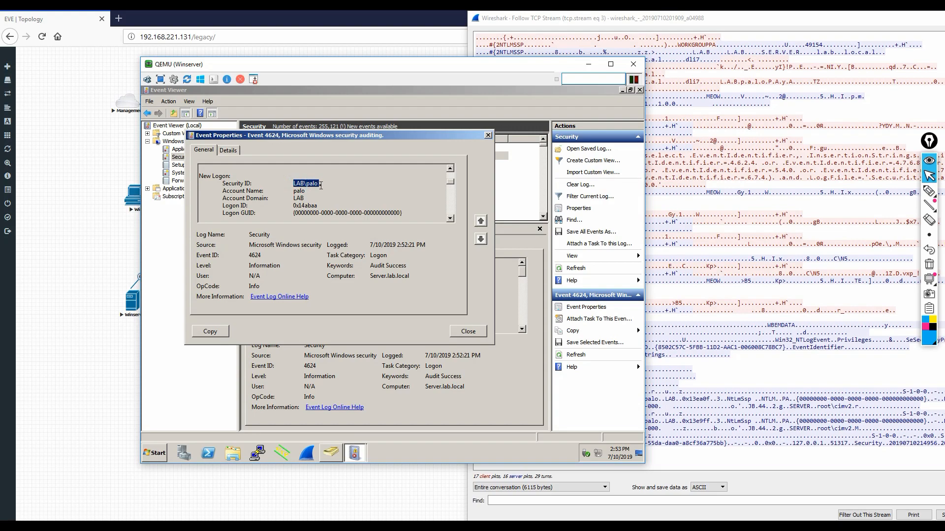
double_click(295, 191)
scroll(300, 197, down, 4)
drag(293, 183, 322, 184)
click(488, 136)
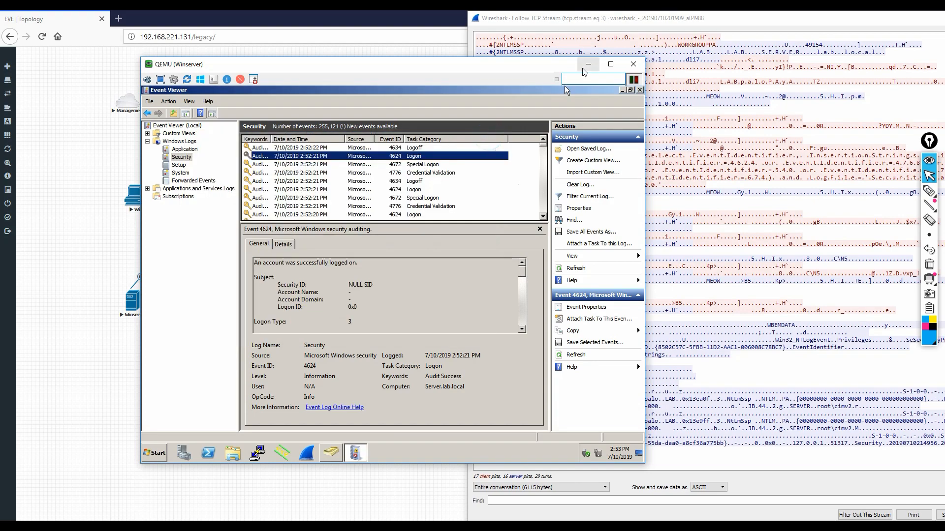
click(588, 64)
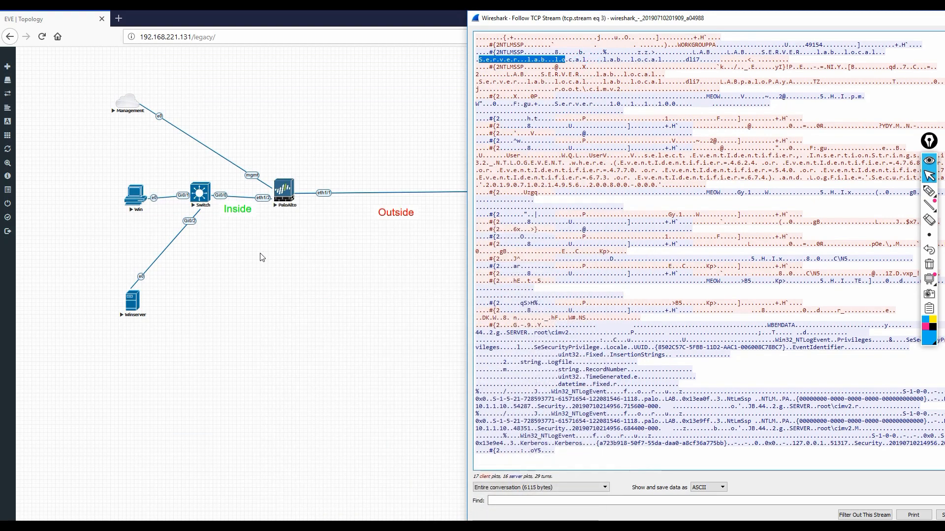
Annotate the topology with pen strokes showing traffic from Win to PaloAlto, the query to Winserver, and a client IP mapped to a user.
click(931, 192)
click(931, 191)
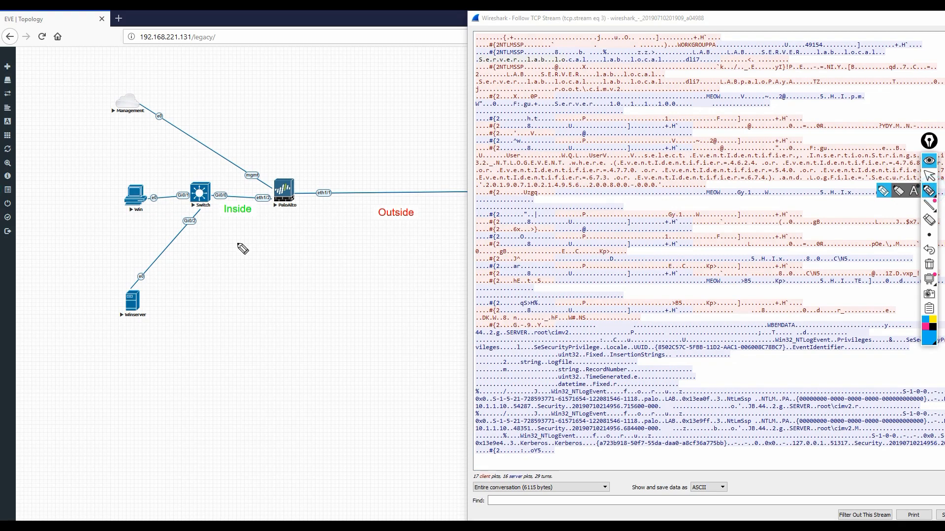
mouse_move(145, 201)
mouse_down()
mouse_move(265, 198)
mouse_move(264, 232)
mouse_move(279, 241)
mouse_move(314, 236)
mouse_move(312, 247)
mouse_up()
mouse_move(275, 206)
mouse_down()
mouse_move(177, 288)
mouse_move(181, 273)
mouse_move(189, 286)
mouse_up()
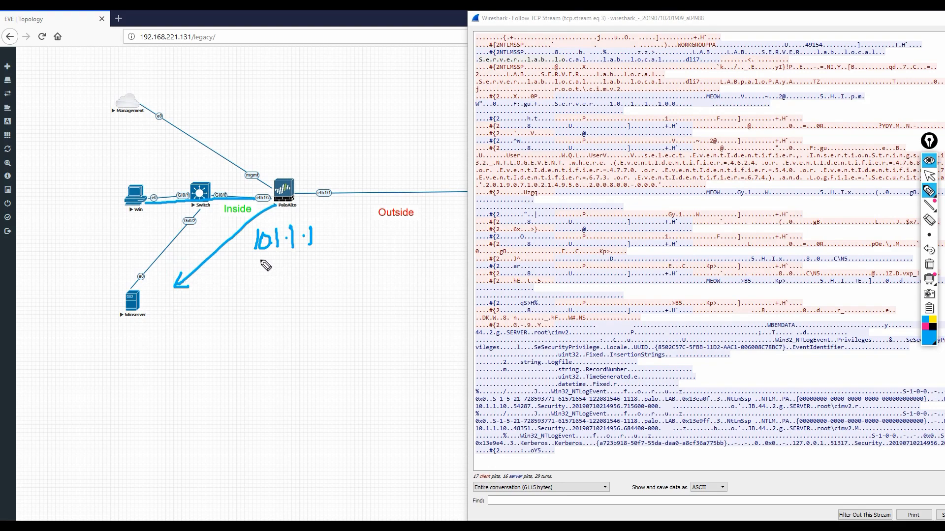
drag(255, 262, 309, 257)
click(176, 289)
mouse_move(176, 288)
mouse_down()
mouse_move(216, 308)
mouse_move(260, 289)
mouse_move(266, 299)
mouse_move(285, 296)
mouse_move(295, 270)
mouse_move(294, 279)
mouse_move(307, 275)
mouse_up()
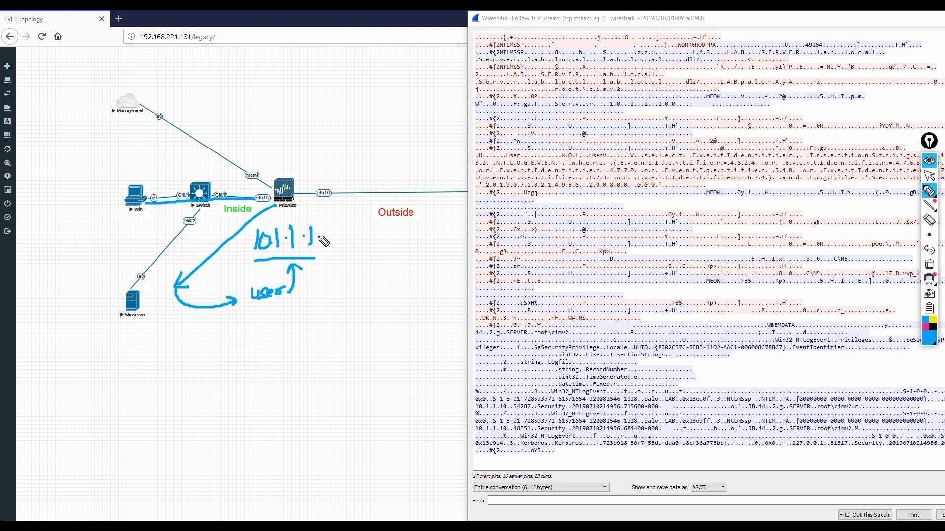
mouse_move(317, 236)
mouse_down()
mouse_move(326, 256)
mouse_move(316, 268)
mouse_up()
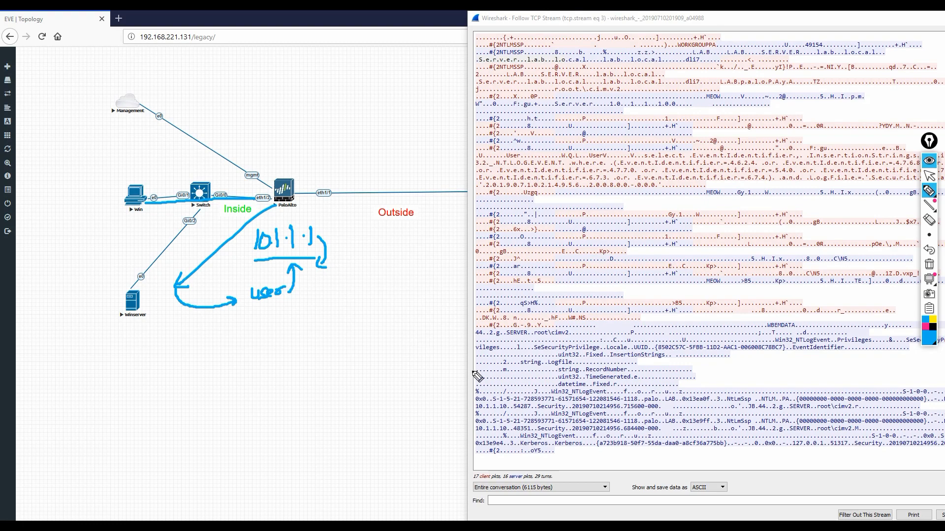
Examine the Win32_NTLogEvent, root\cimv2 and event log provider text in Wireshark's TCP stream, moving its window fully into view.
click(929, 175)
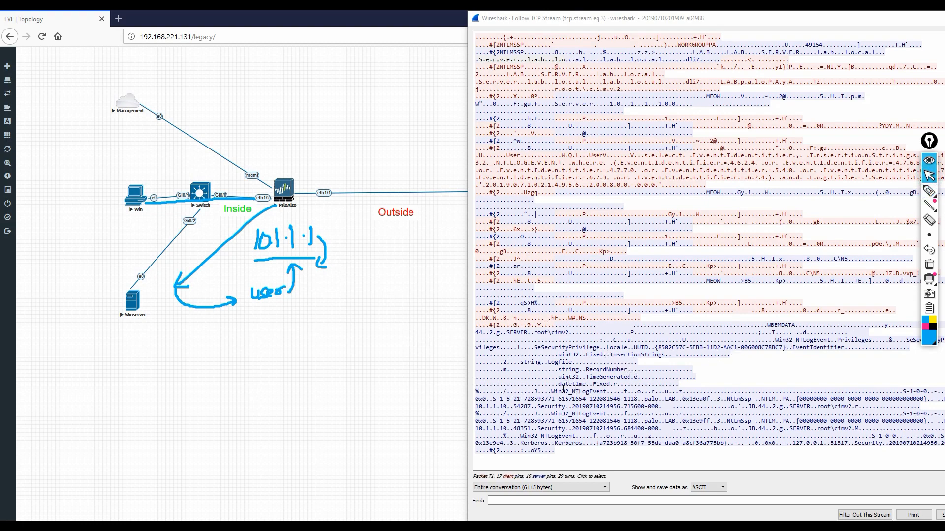
drag(550, 392, 609, 392)
click(767, 328)
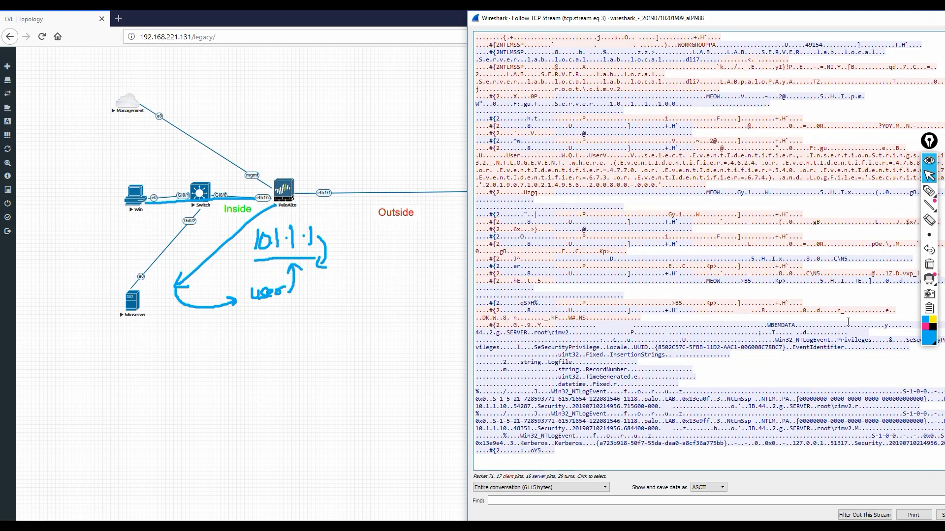
drag(668, 24, 481, 24)
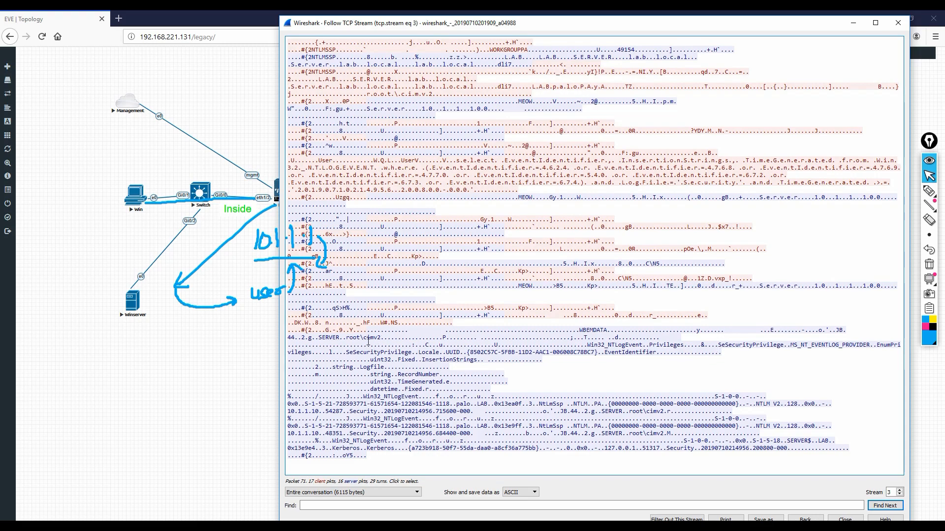
drag(346, 339, 379, 338)
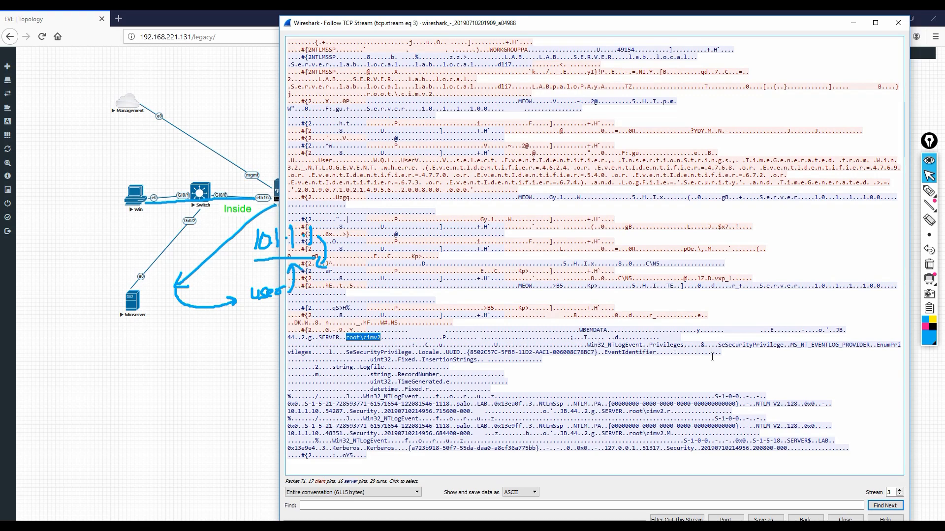
drag(798, 344, 901, 347)
Examine the returned event fields, Security log records and their timestamps at the end of the TCP stream, then close the stream window.
drag(361, 360, 493, 443)
click(392, 465)
drag(613, 433, 680, 433)
click(740, 433)
drag(746, 448, 786, 449)
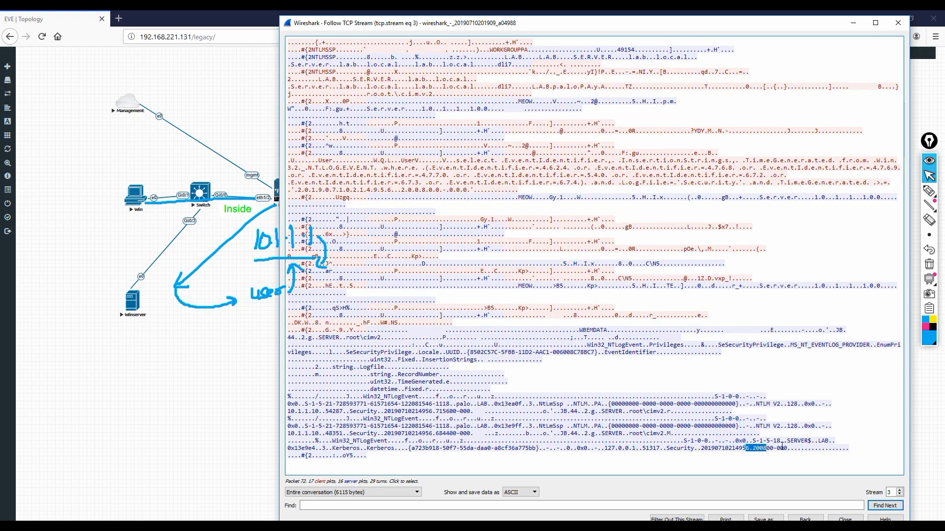
drag(682, 451, 384, 393)
click(382, 348)
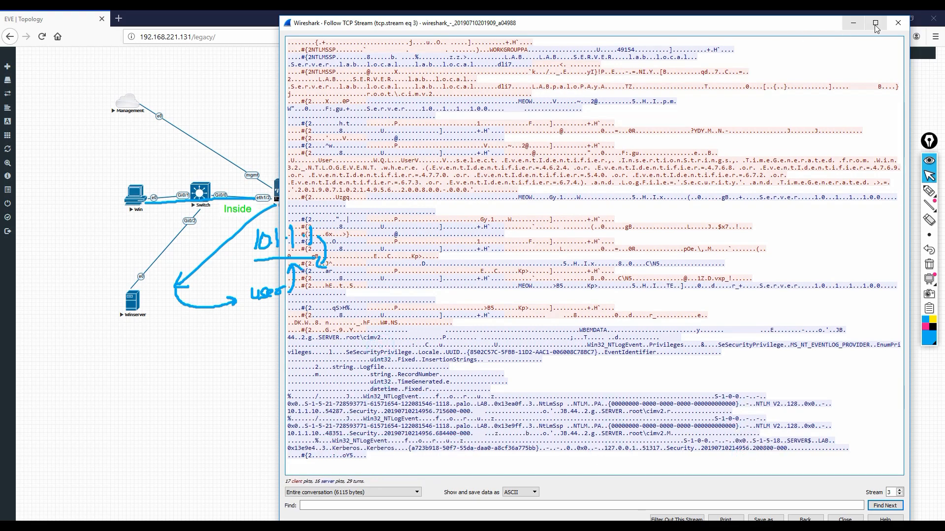
click(897, 24)
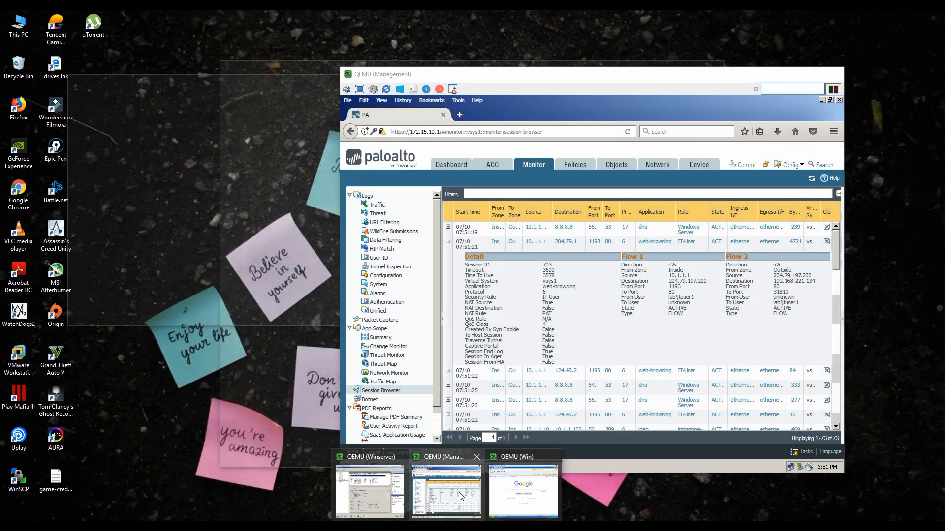
Switch to the Win client console, close Internet Explorer and log the current user off Windows.
click(458, 492)
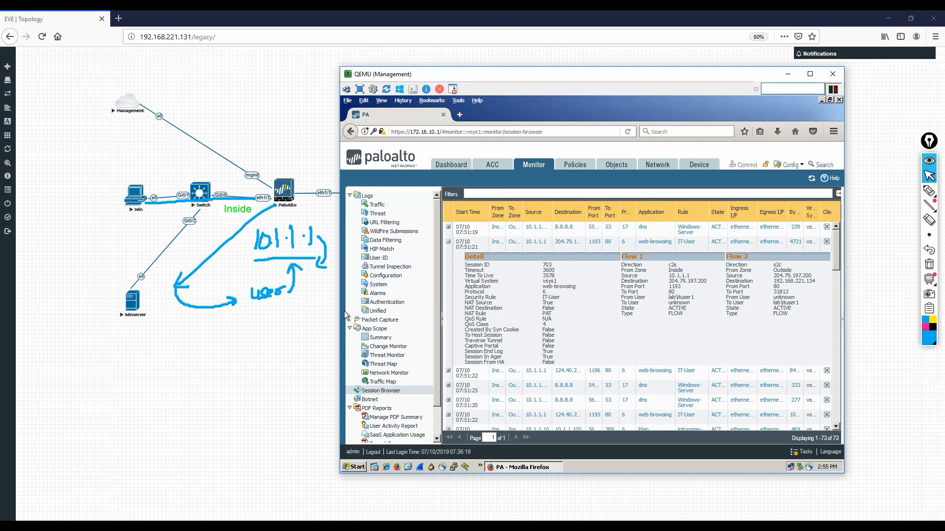
mouse_move(446, 526)
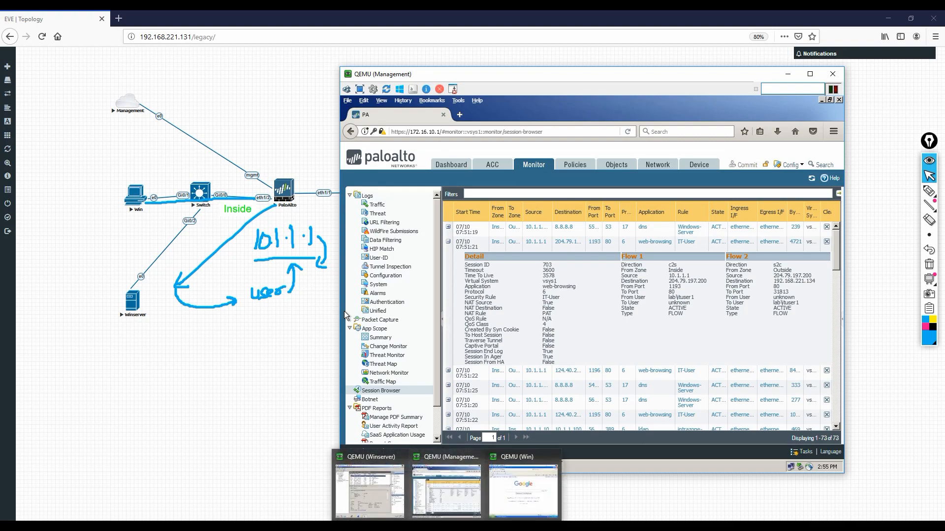
click(523, 490)
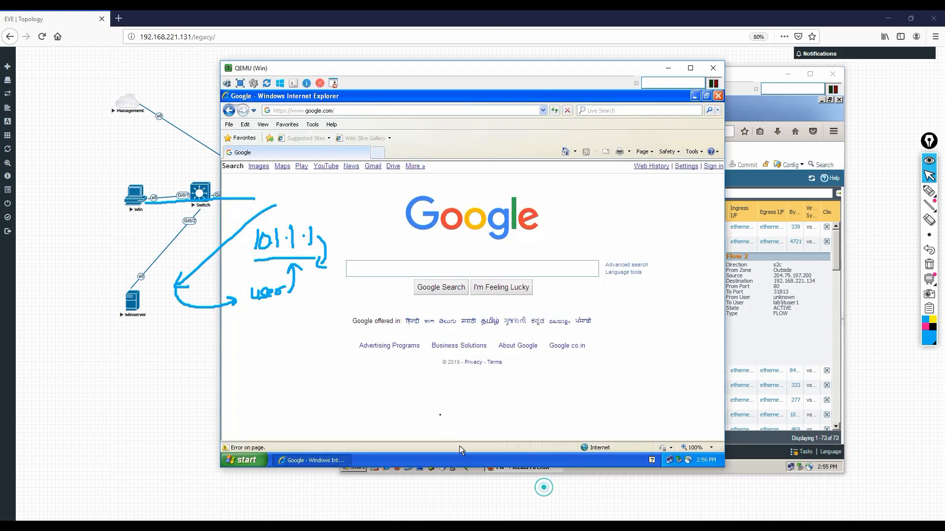
click(718, 96)
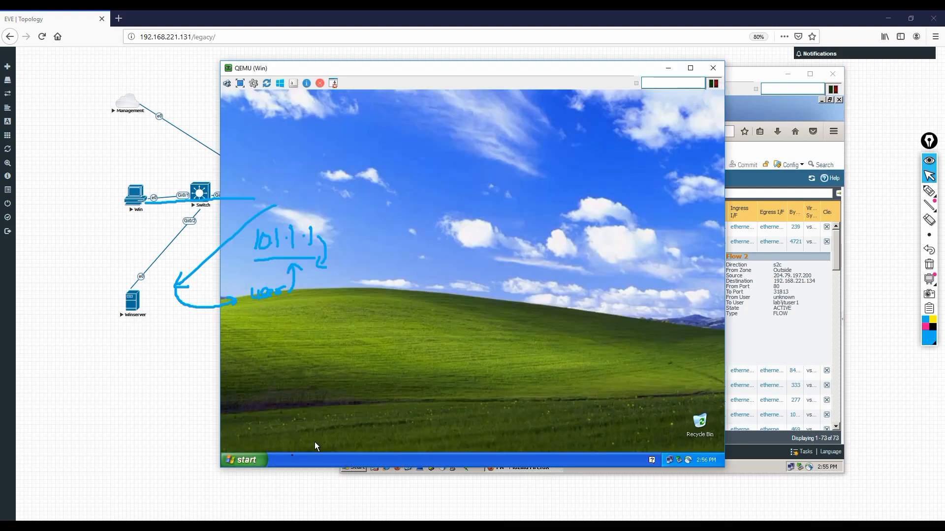
click(244, 461)
click(343, 442)
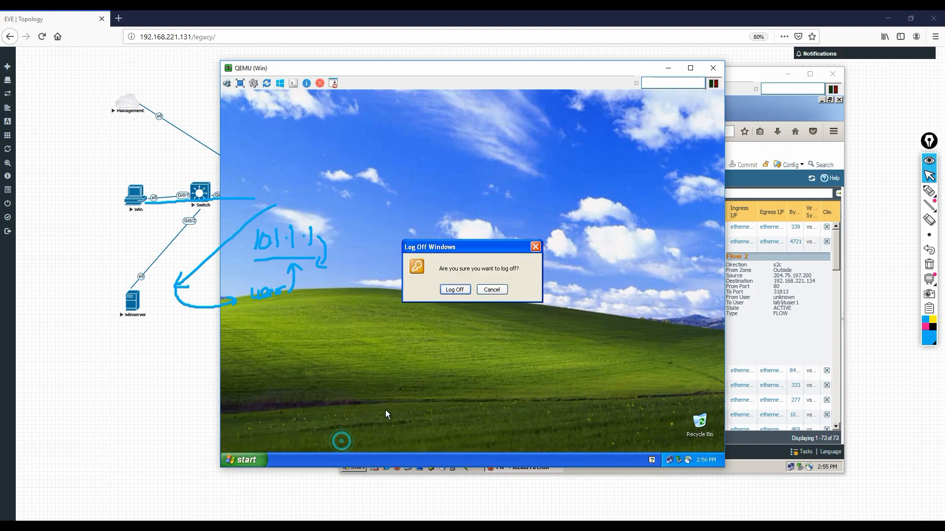
click(460, 288)
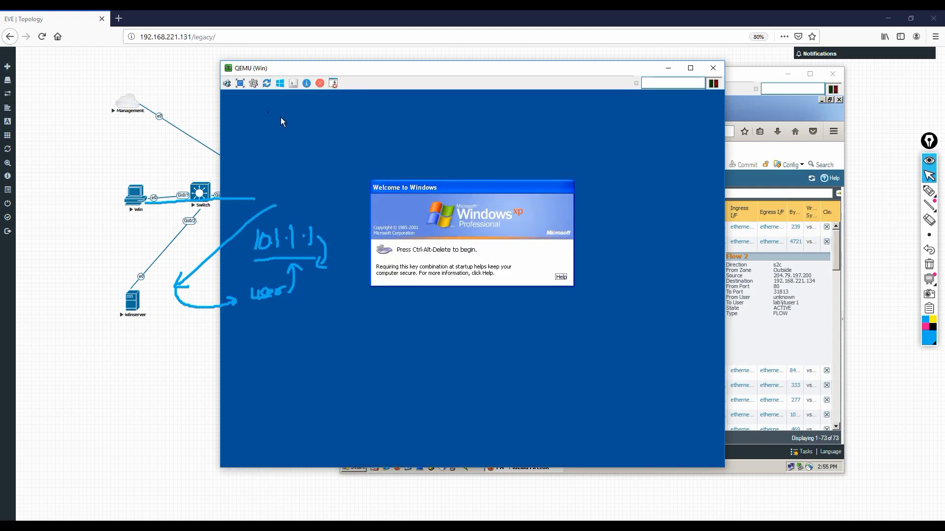
Log on to Windows in the LAB domain as hruser1, entering the account password.
click(227, 84)
drag(433, 253, 402, 255)
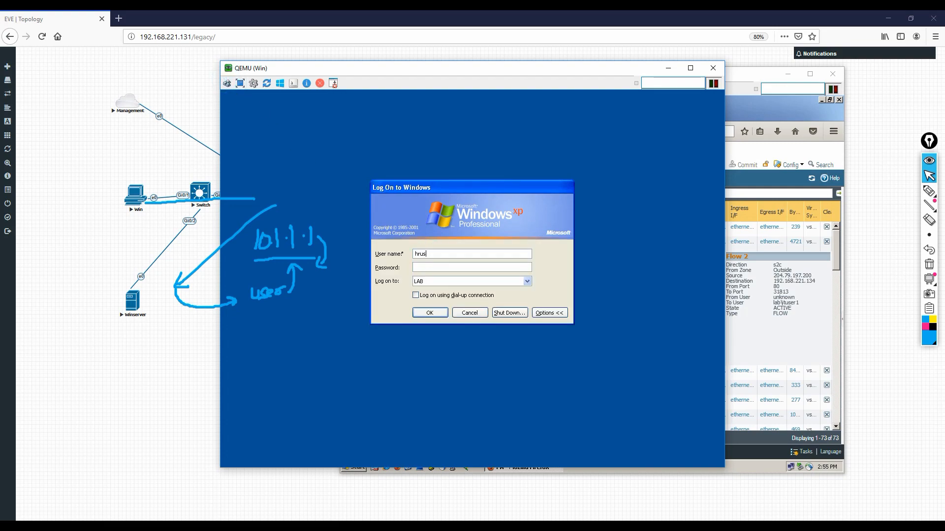
text(1)
key(Tab)
text(P)
key(Return)
key(Return)
key(BackSpace)
text(Pas)
key(Return)
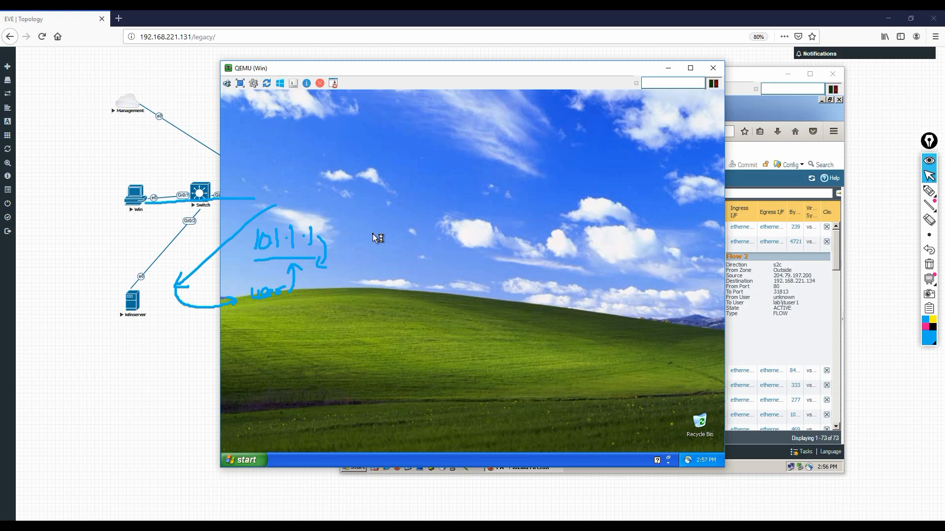
Return to the firewall console, reload the Session Browser and clear the pen annotations from the screen.
drag(559, 69, 452, 101)
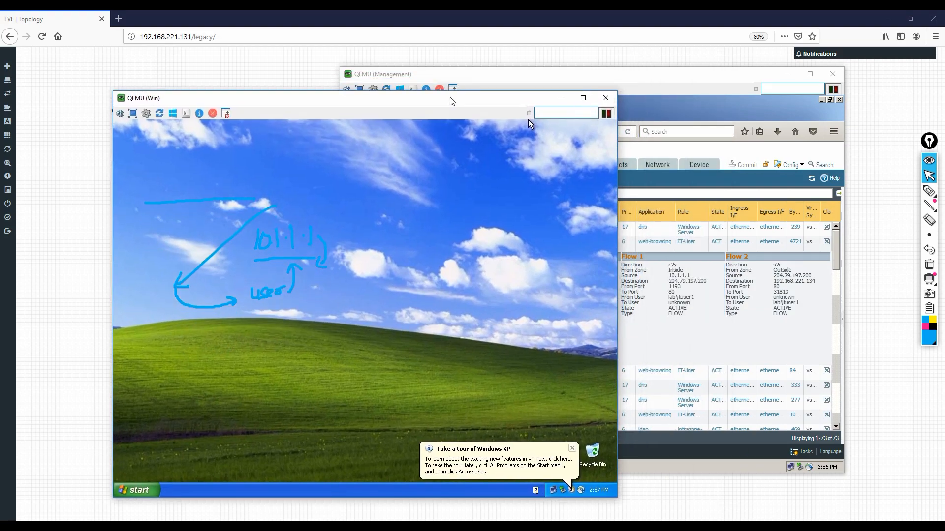
click(561, 98)
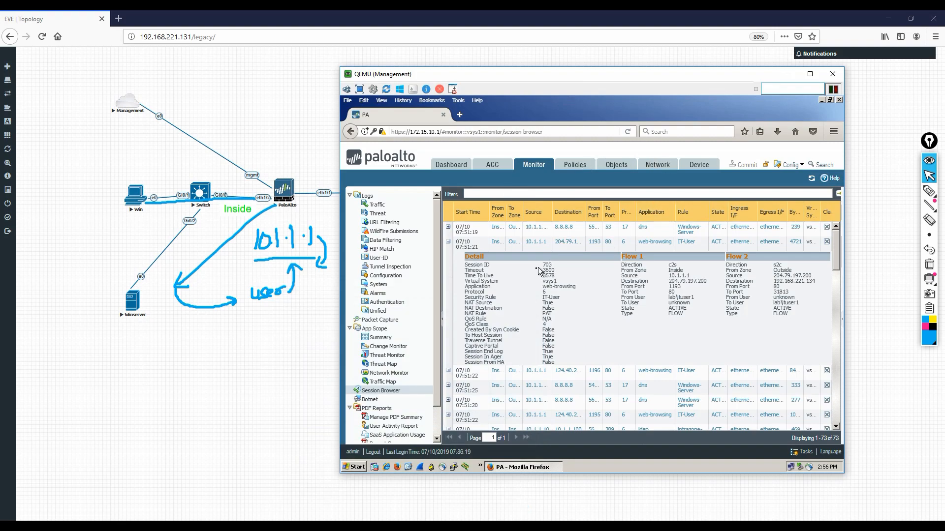
click(449, 241)
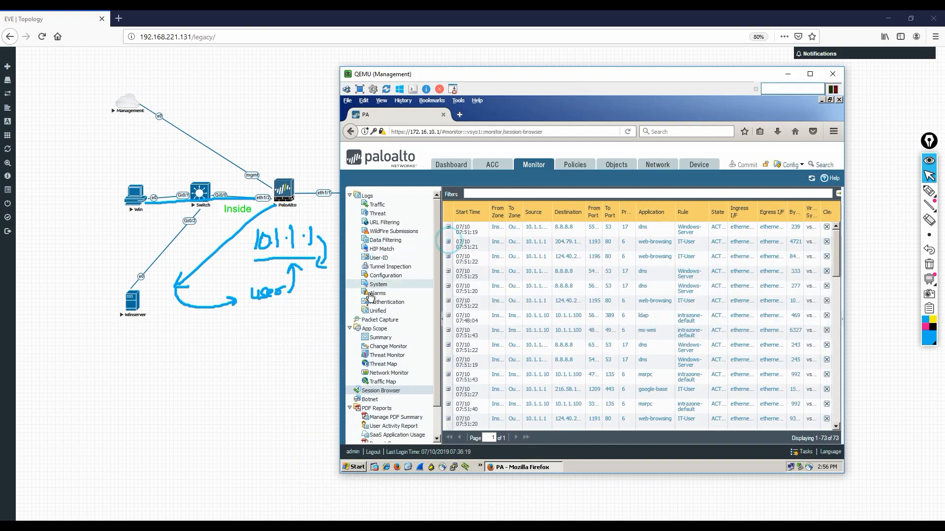
click(380, 390)
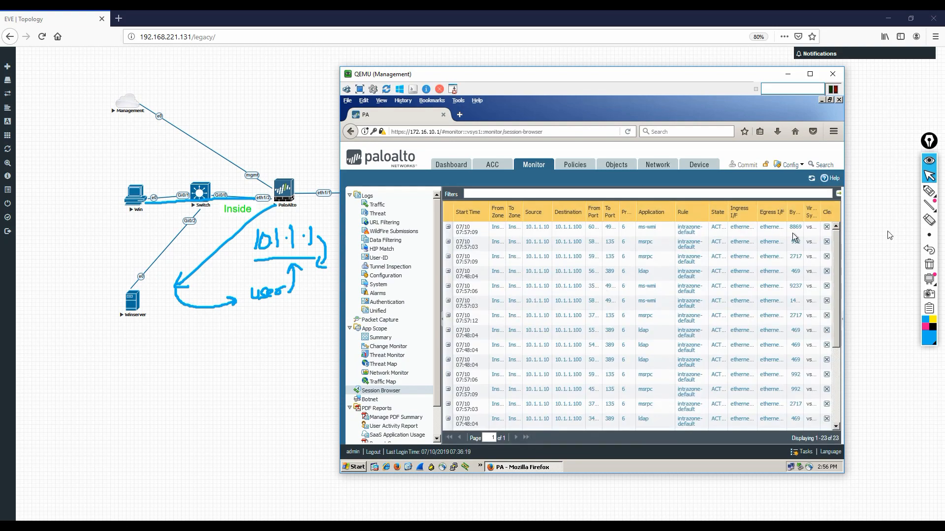
click(929, 264)
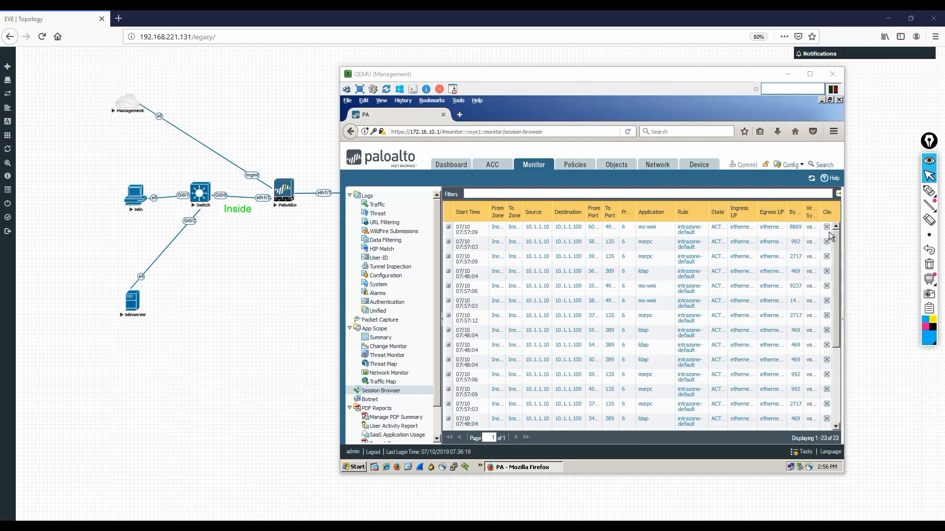
click(524, 485)
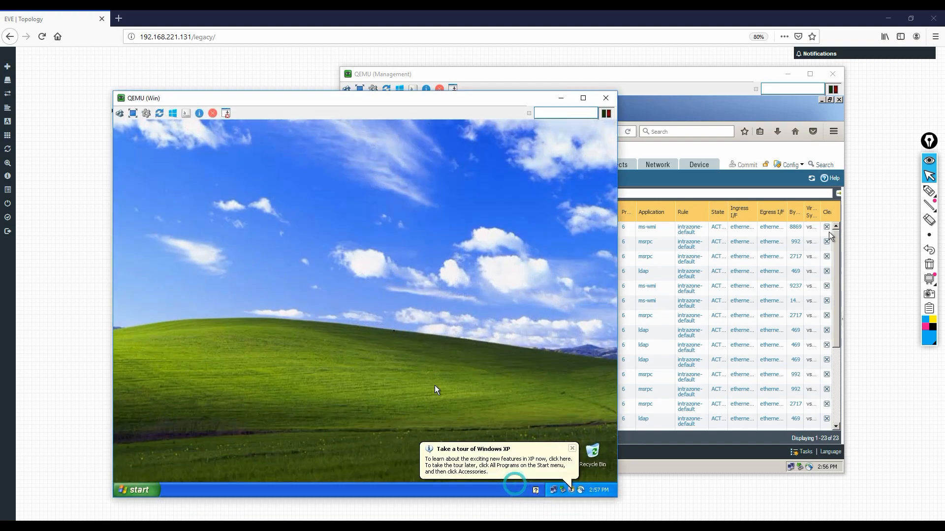
click(140, 491)
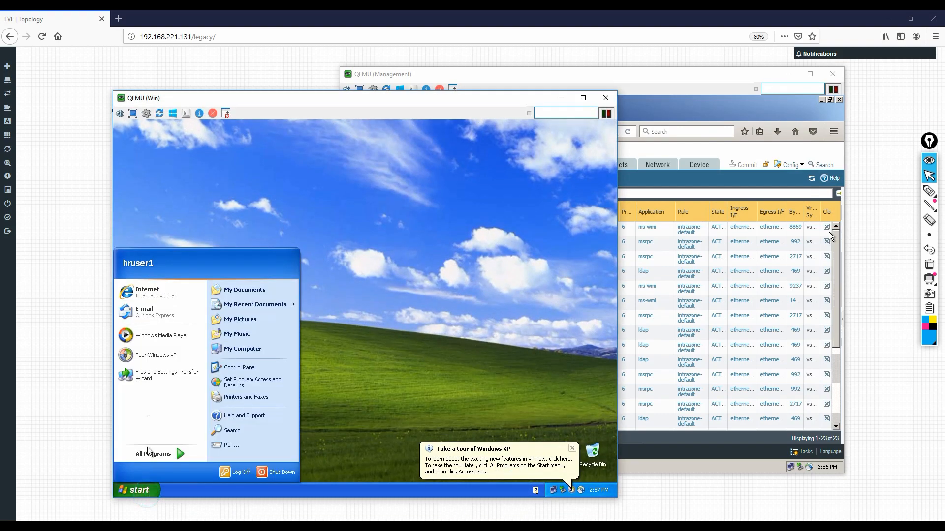
click(145, 294)
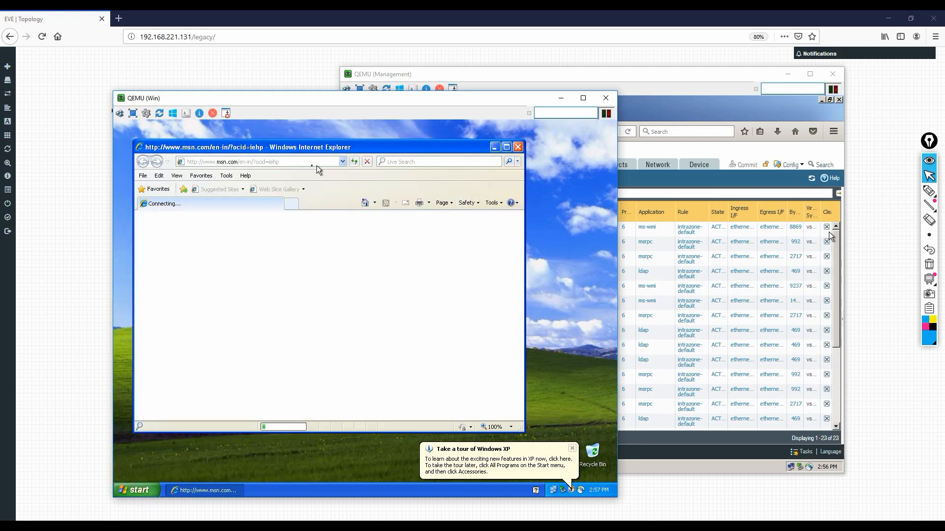
text(goog)
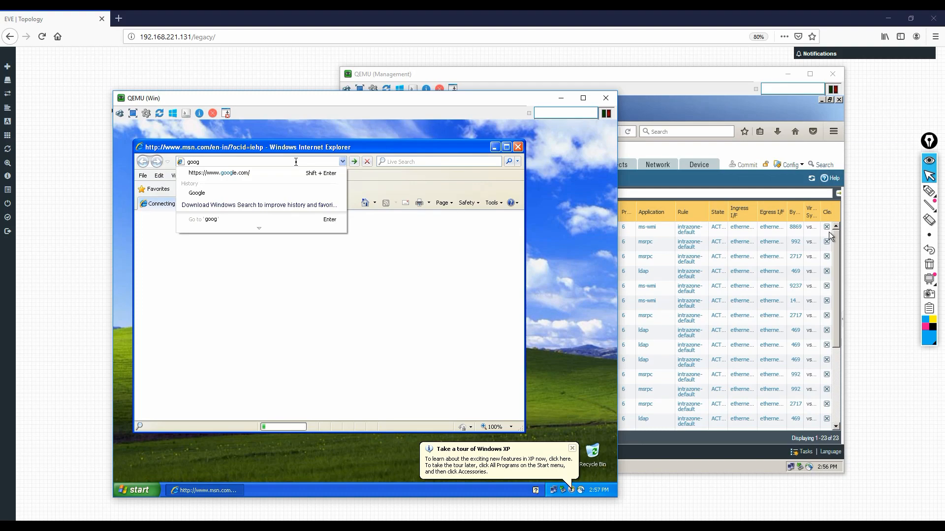
key(shift+Return)
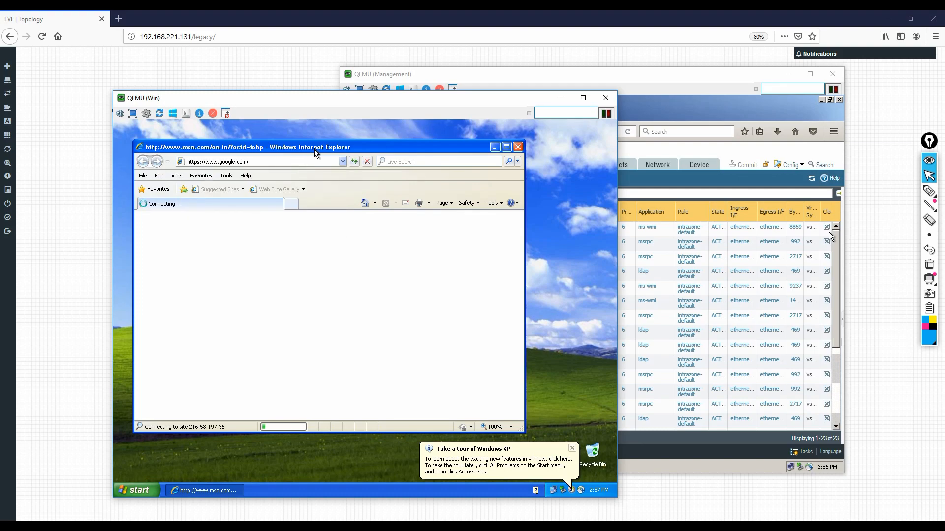
double_click(315, 151)
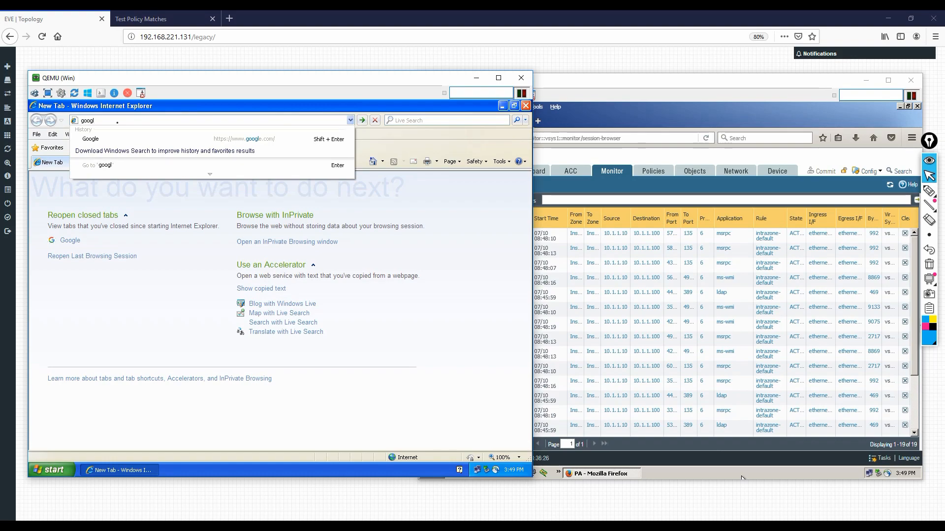
Load Google in a new browser tab on the Win client and check the matching rule in the firewall's Session Browser.
key(alt+Return)
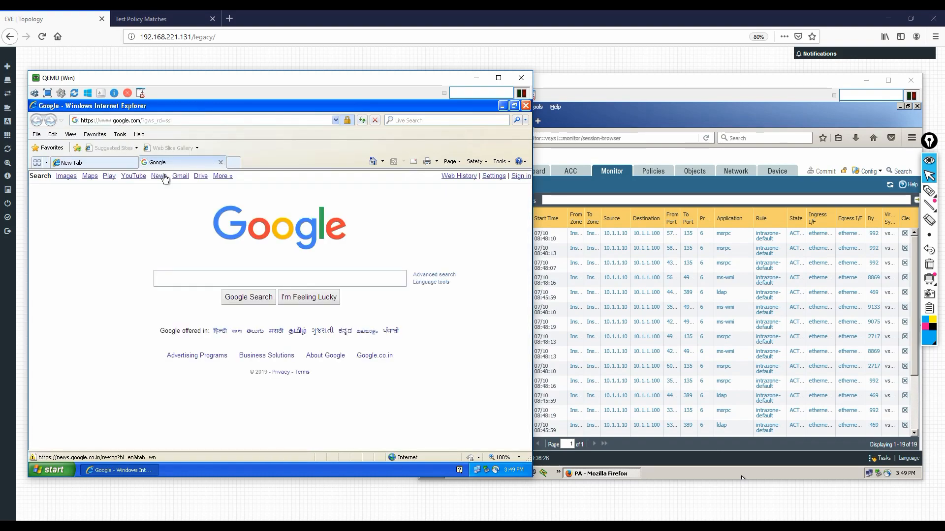
click(535, 270)
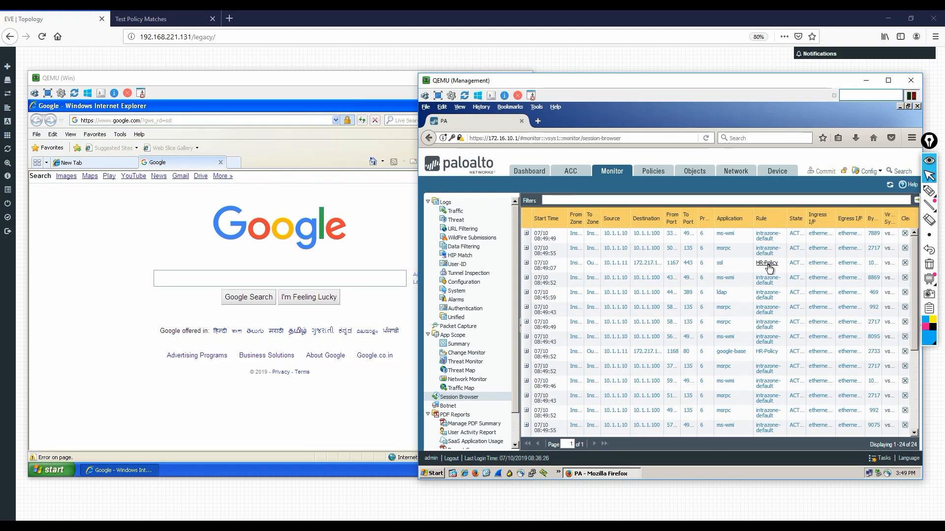
click(417, 268)
click(173, 120)
text(cnnd)
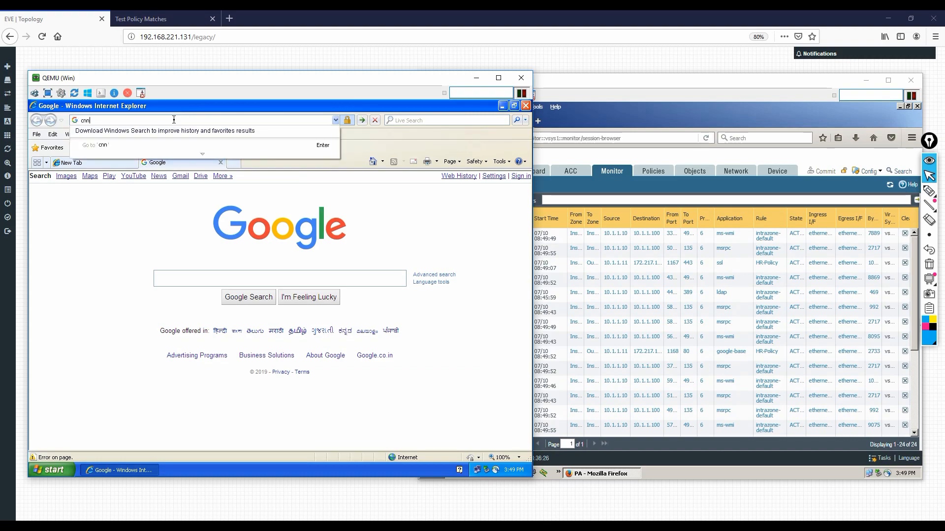
key(ctrl+Return)
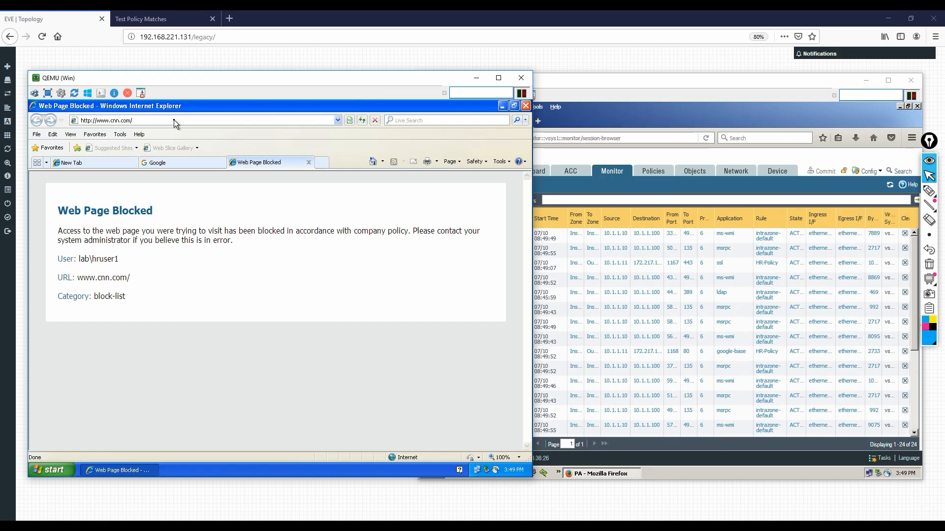
double_click(83, 260)
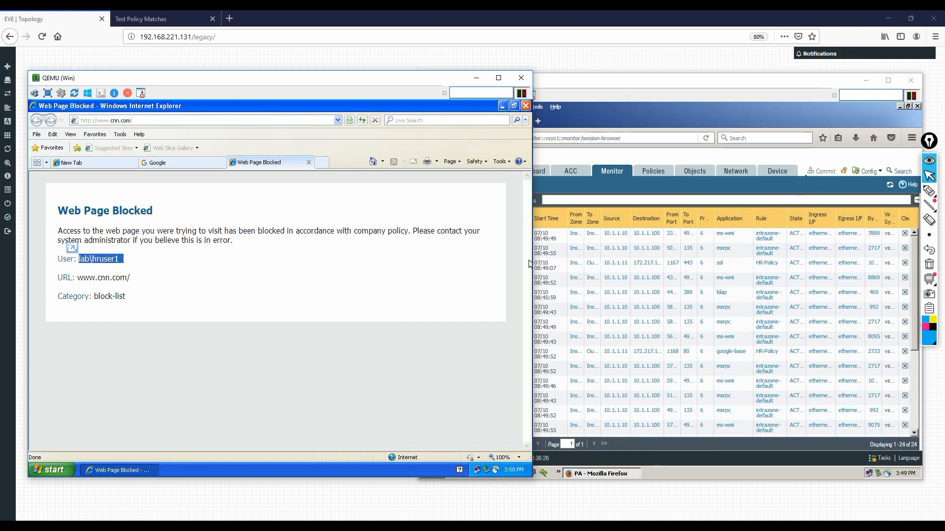
Review the URL Filtering profiles, and inspect the application and action settings of the HR-Policy security rule without changing them.
click(653, 171)
click(653, 171)
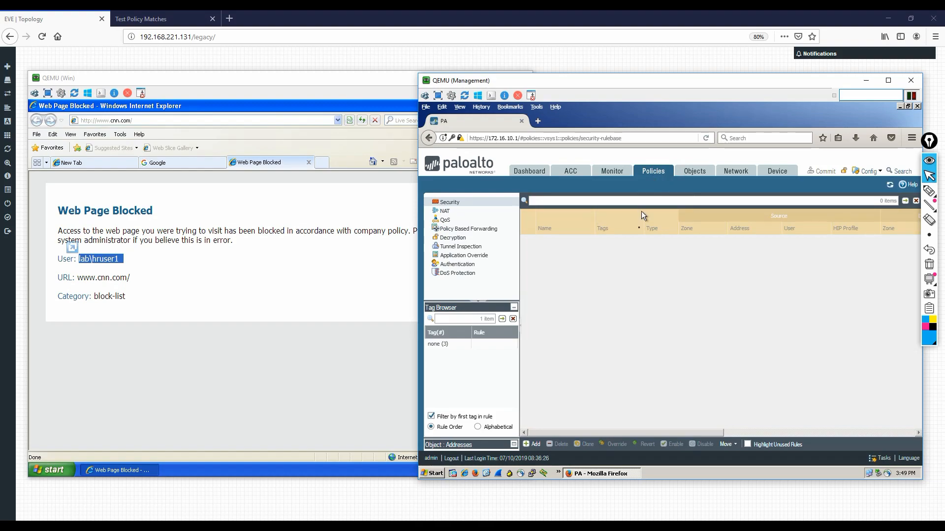
click(695, 171)
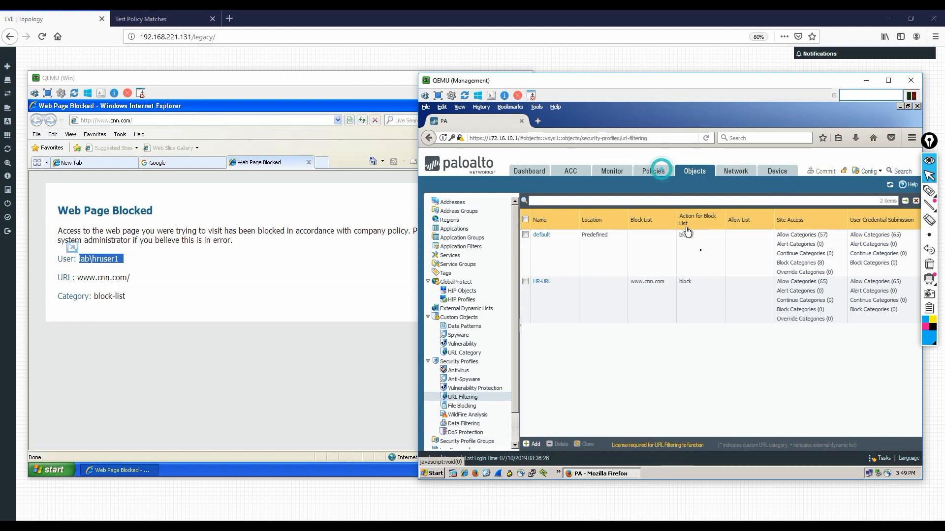
click(654, 170)
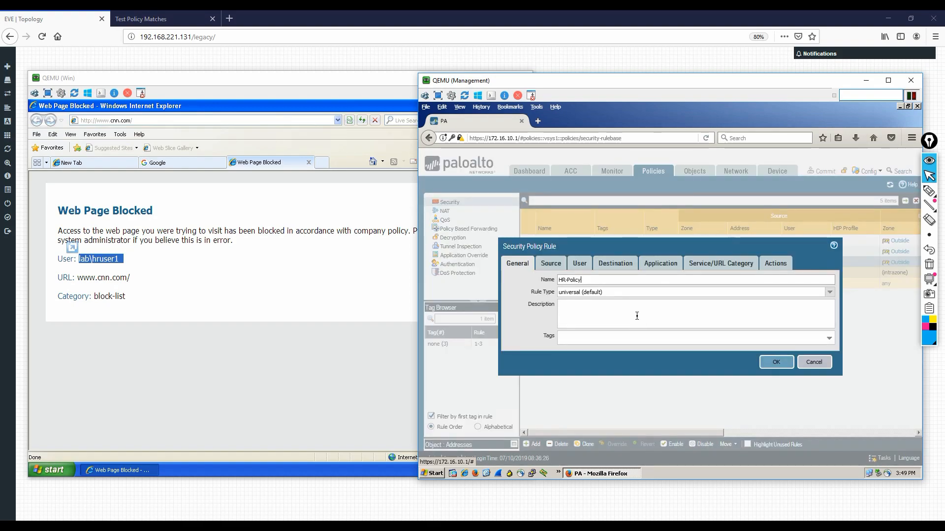
click(661, 263)
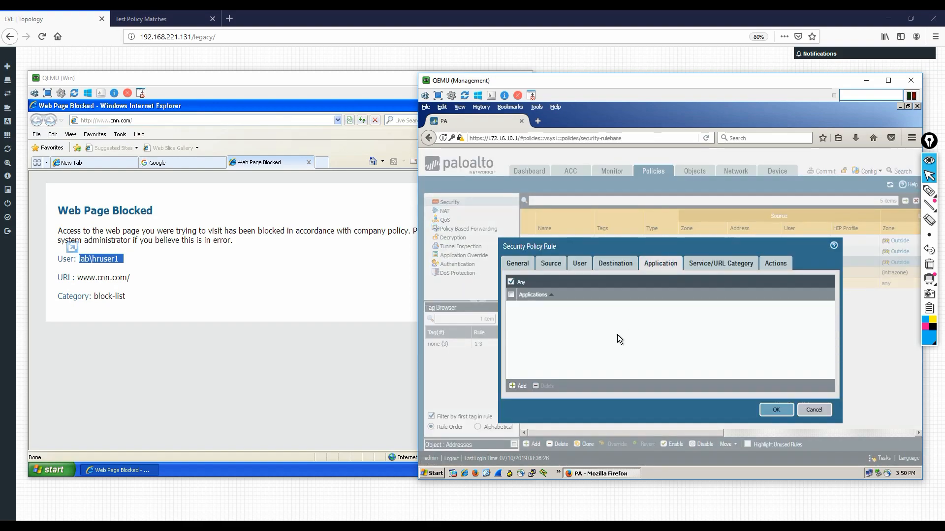
click(775, 264)
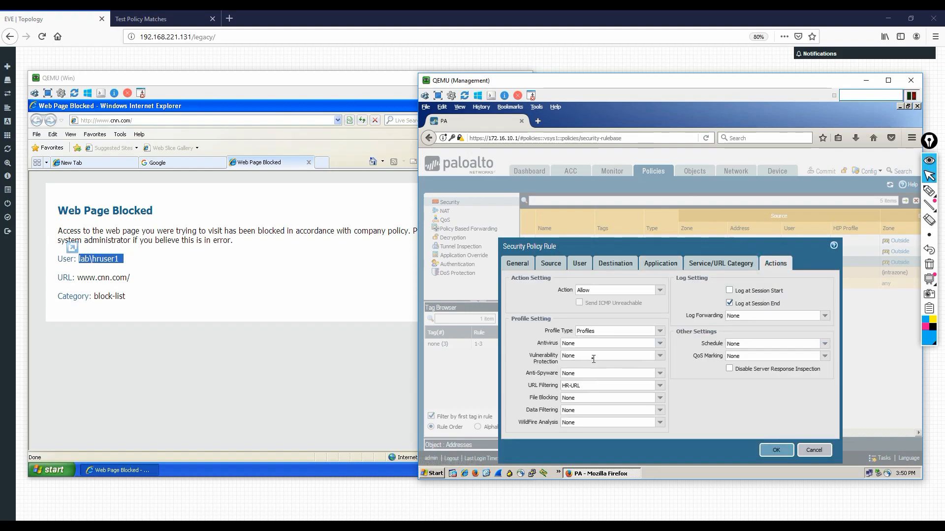
click(813, 452)
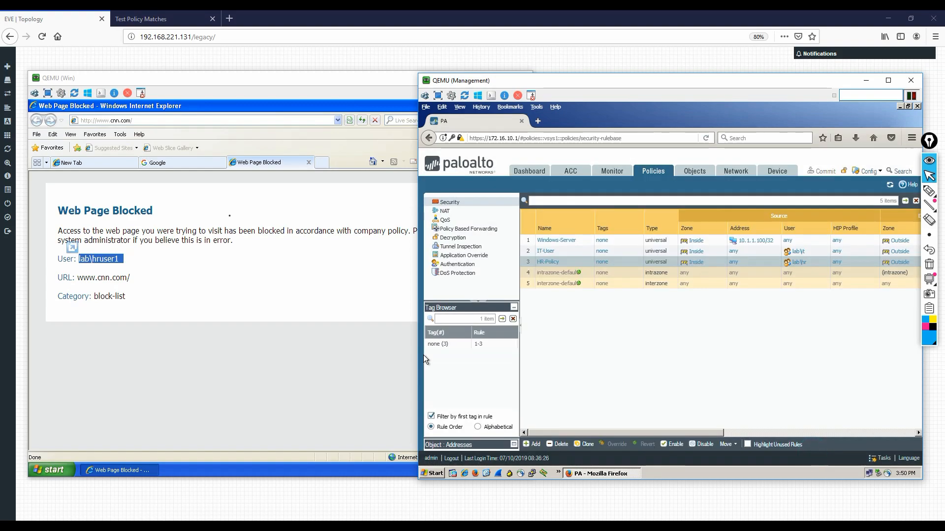
Return to the Win client console, close all Internet Explorer tabs and log hruser1 off Windows.
click(303, 98)
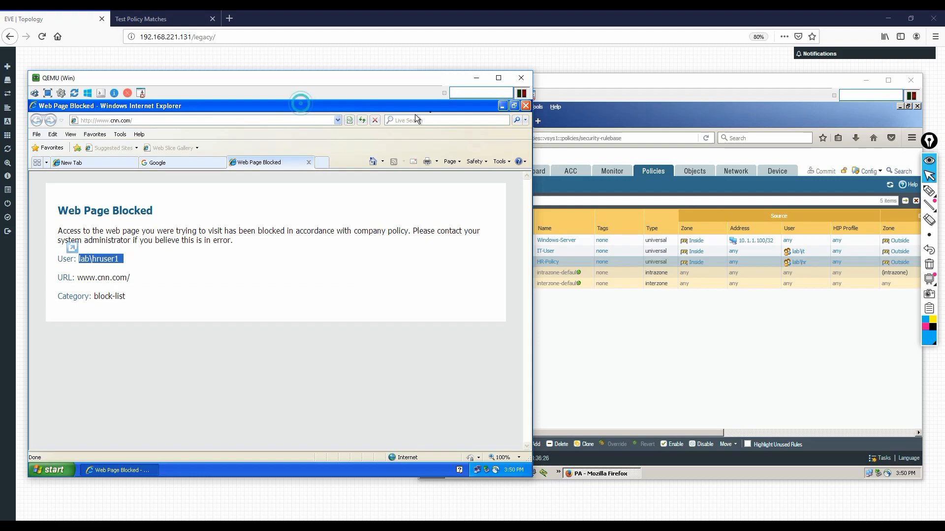
click(526, 106)
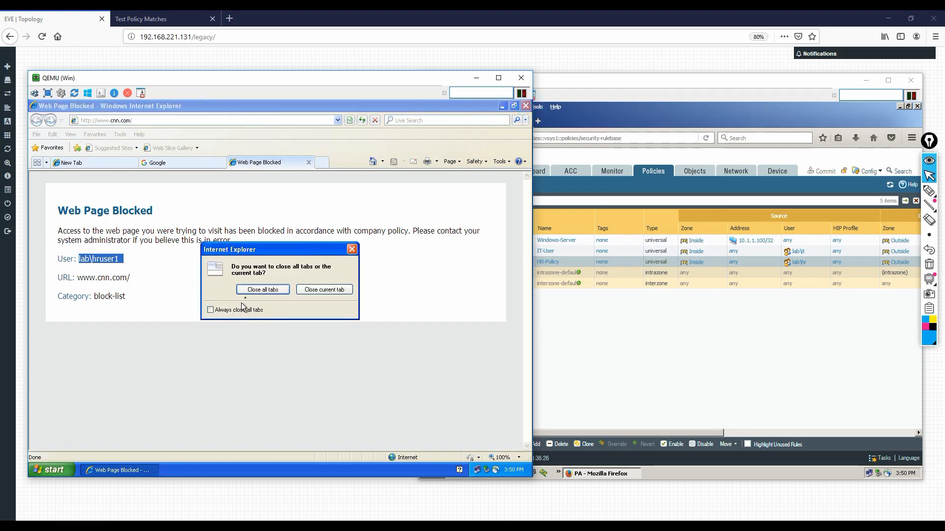
click(257, 291)
click(52, 470)
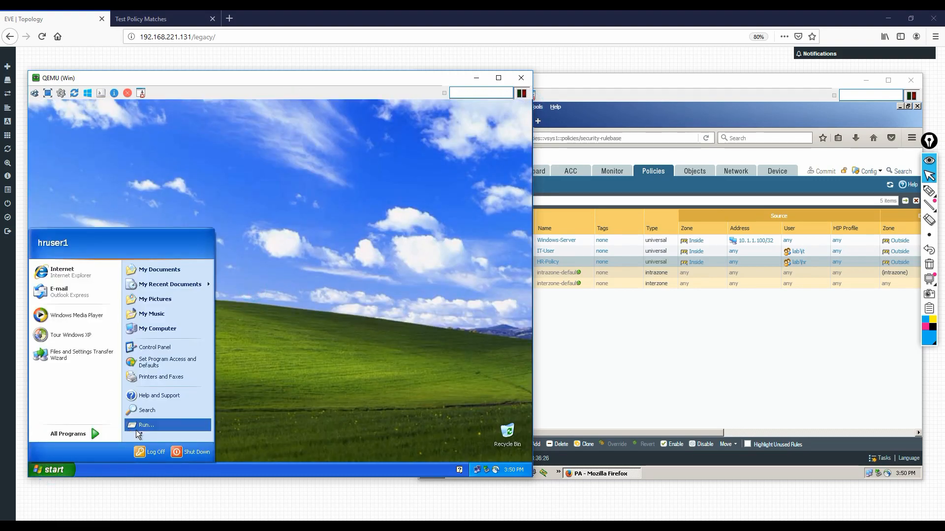
click(150, 452)
click(262, 300)
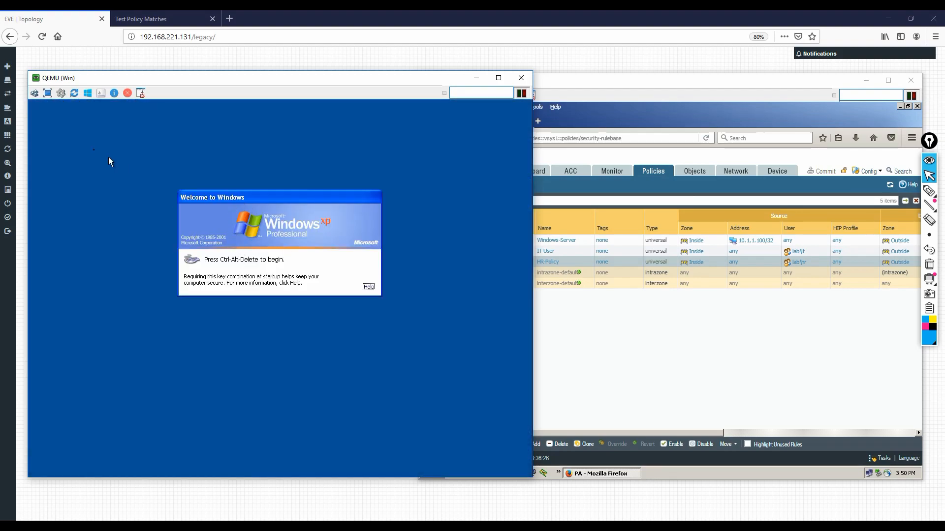
Log on to Windows in the LAB domain as ituser1, entering the account password.
click(35, 93)
text(P)
click(228, 264)
key(BackSpace)
key(BackSpace)
text(ituser1)
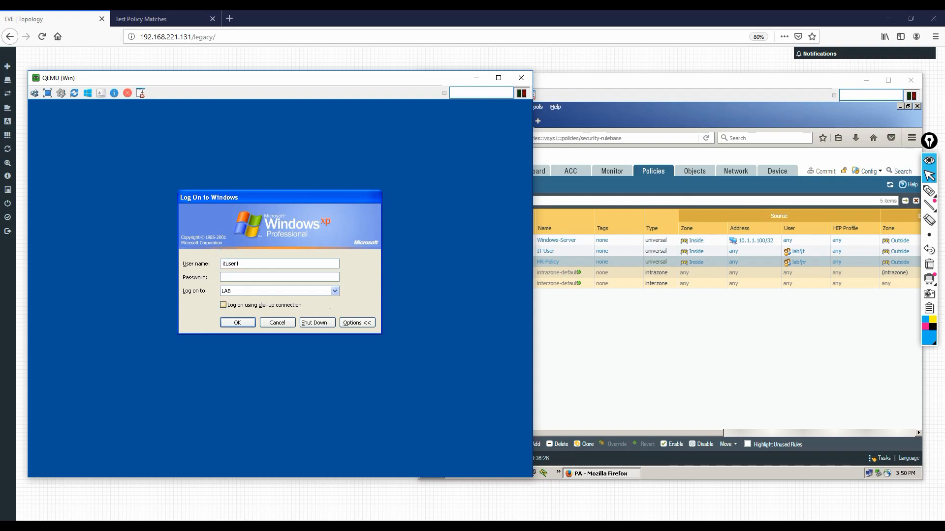
key(Tab)
text(a)
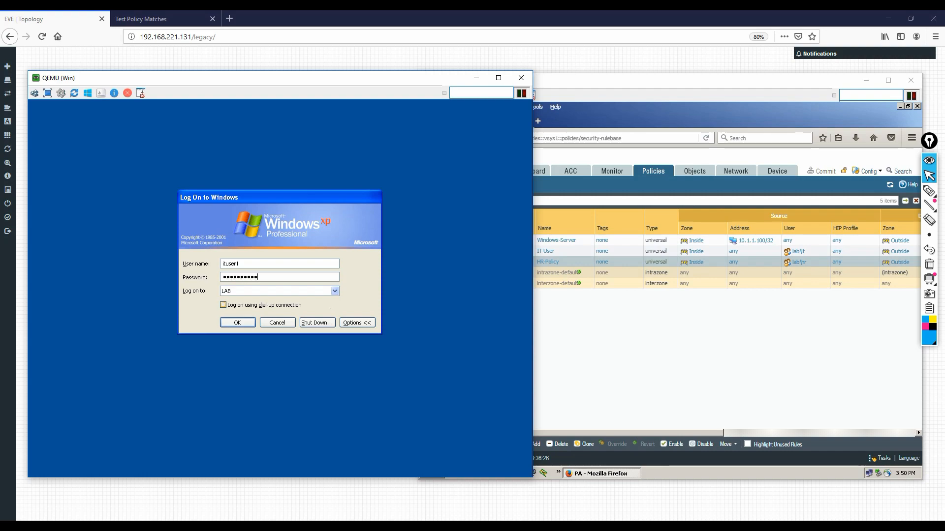
key(Return)
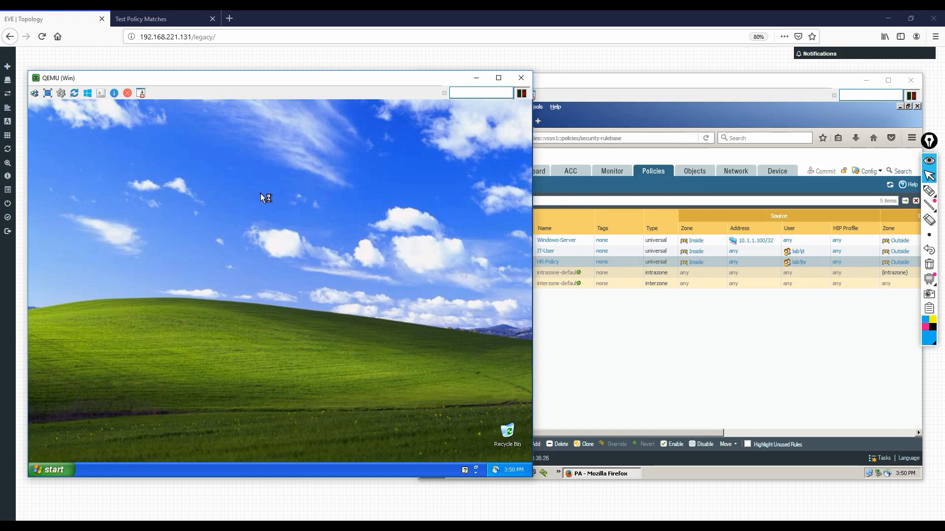
right_click(250, 231)
click(265, 250)
right_click(250, 249)
click(265, 264)
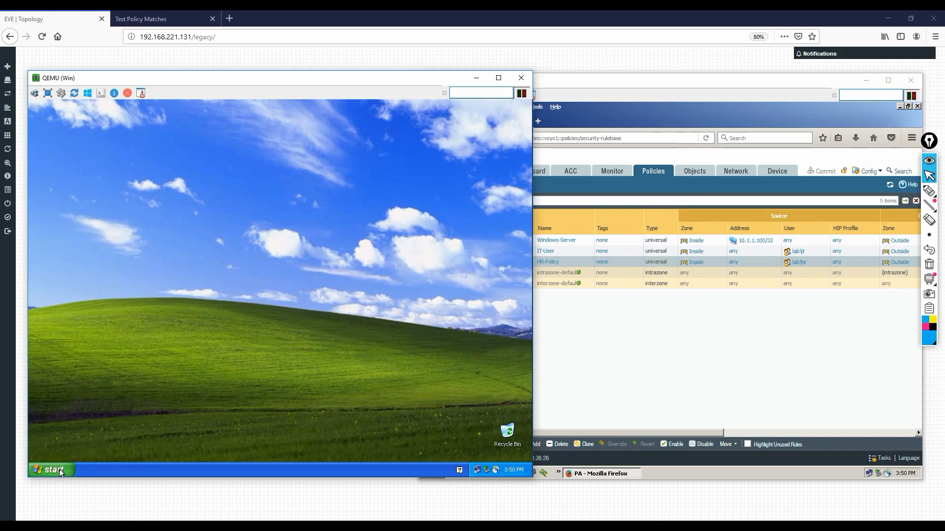
click(59, 469)
click(69, 271)
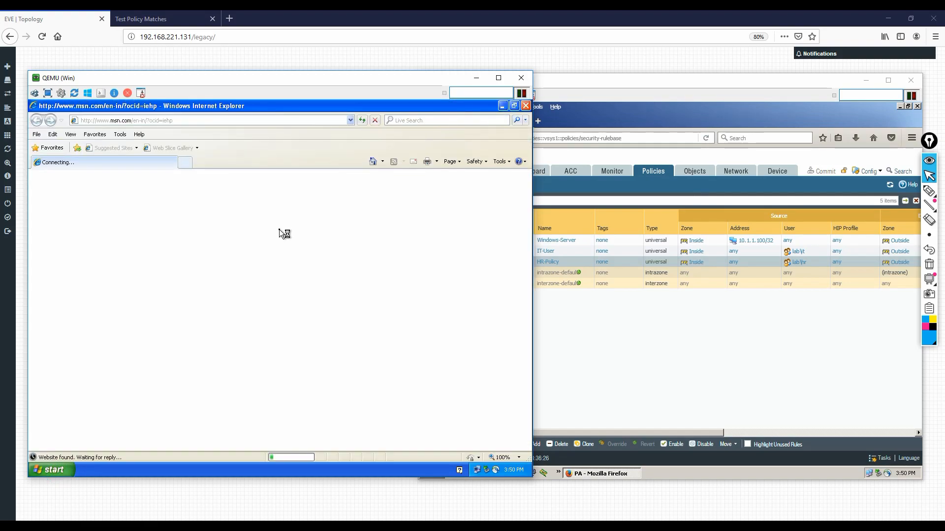
click(185, 120)
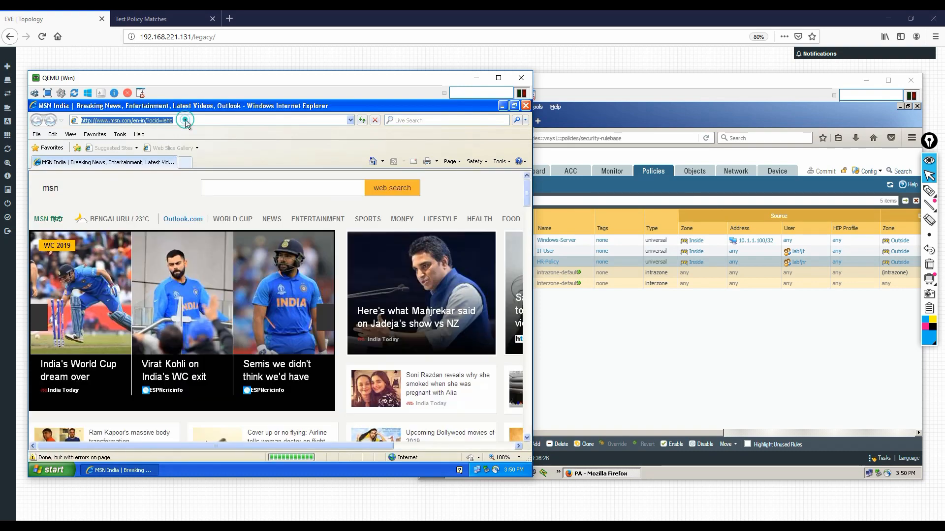
text(googl)
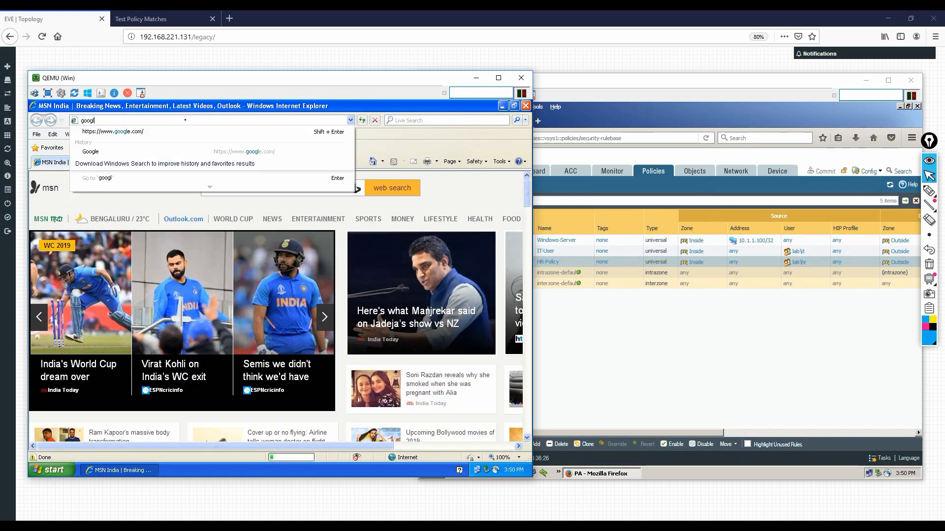
key(Down)
key(Return)
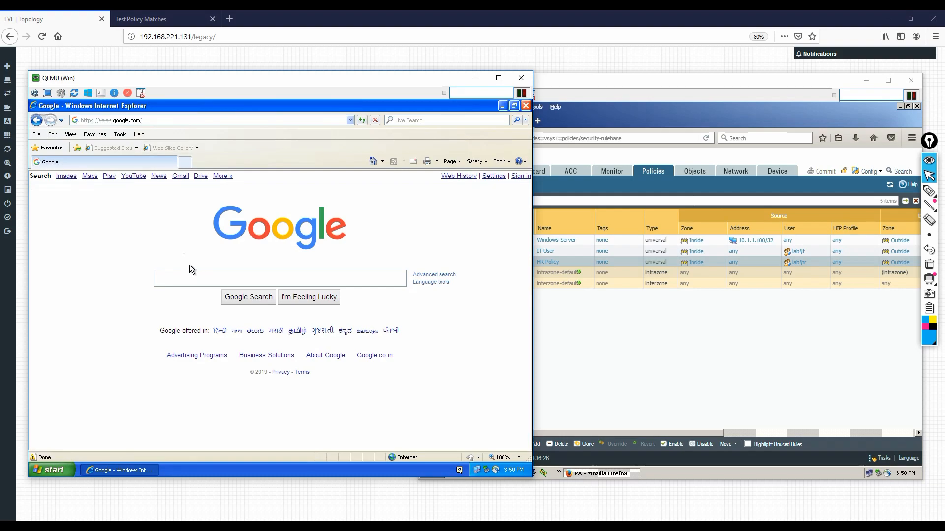
Browse to the CNN website in a new tab to test web access as ituser1.
click(147, 119)
text(cnn)
key(alt+Return)
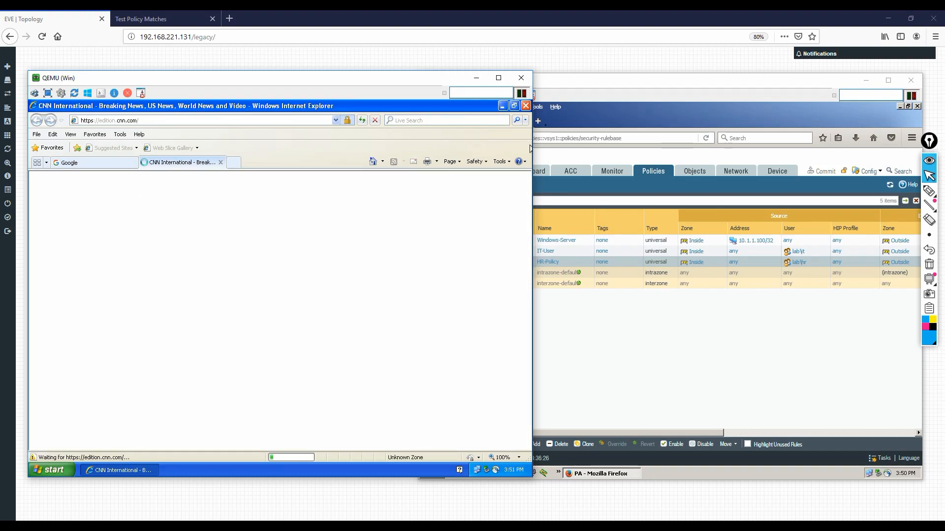
Rearrange the Win and Management console windows so they overlap in the middle, with the firewall console in front.
click(574, 82)
drag(491, 83, 275, 83)
click(132, 82)
drag(132, 82, 270, 84)
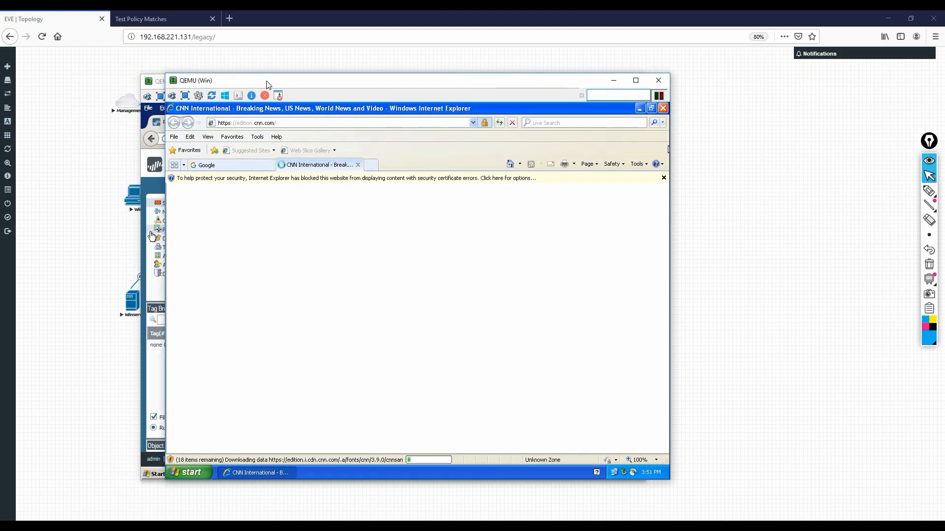
click(155, 85)
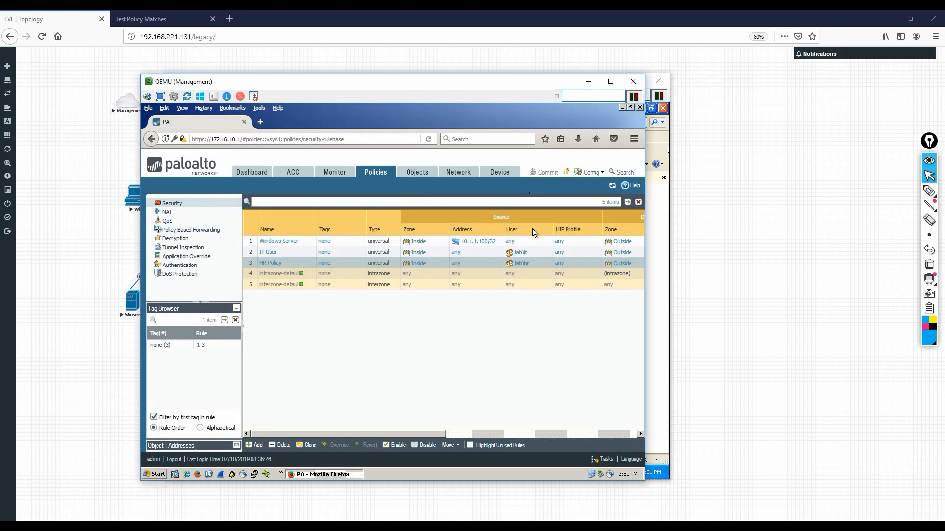
drag(448, 87, 476, 90)
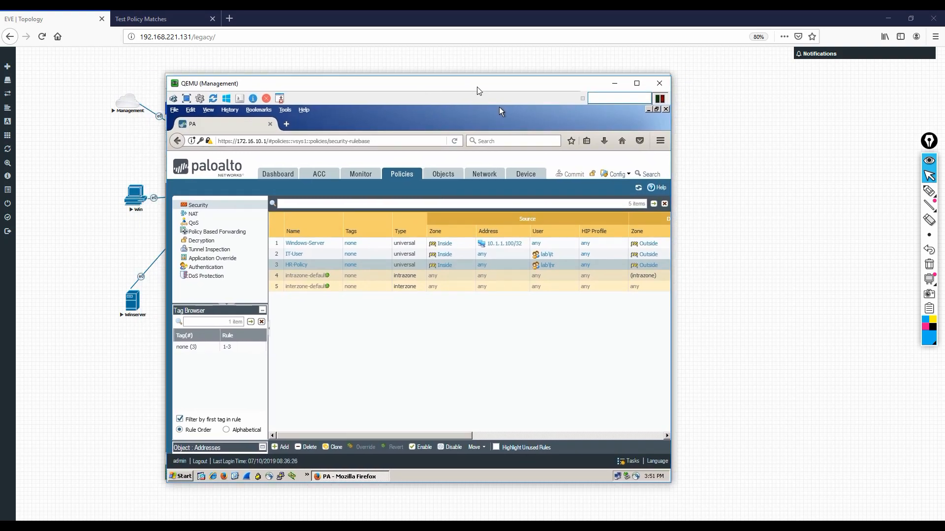